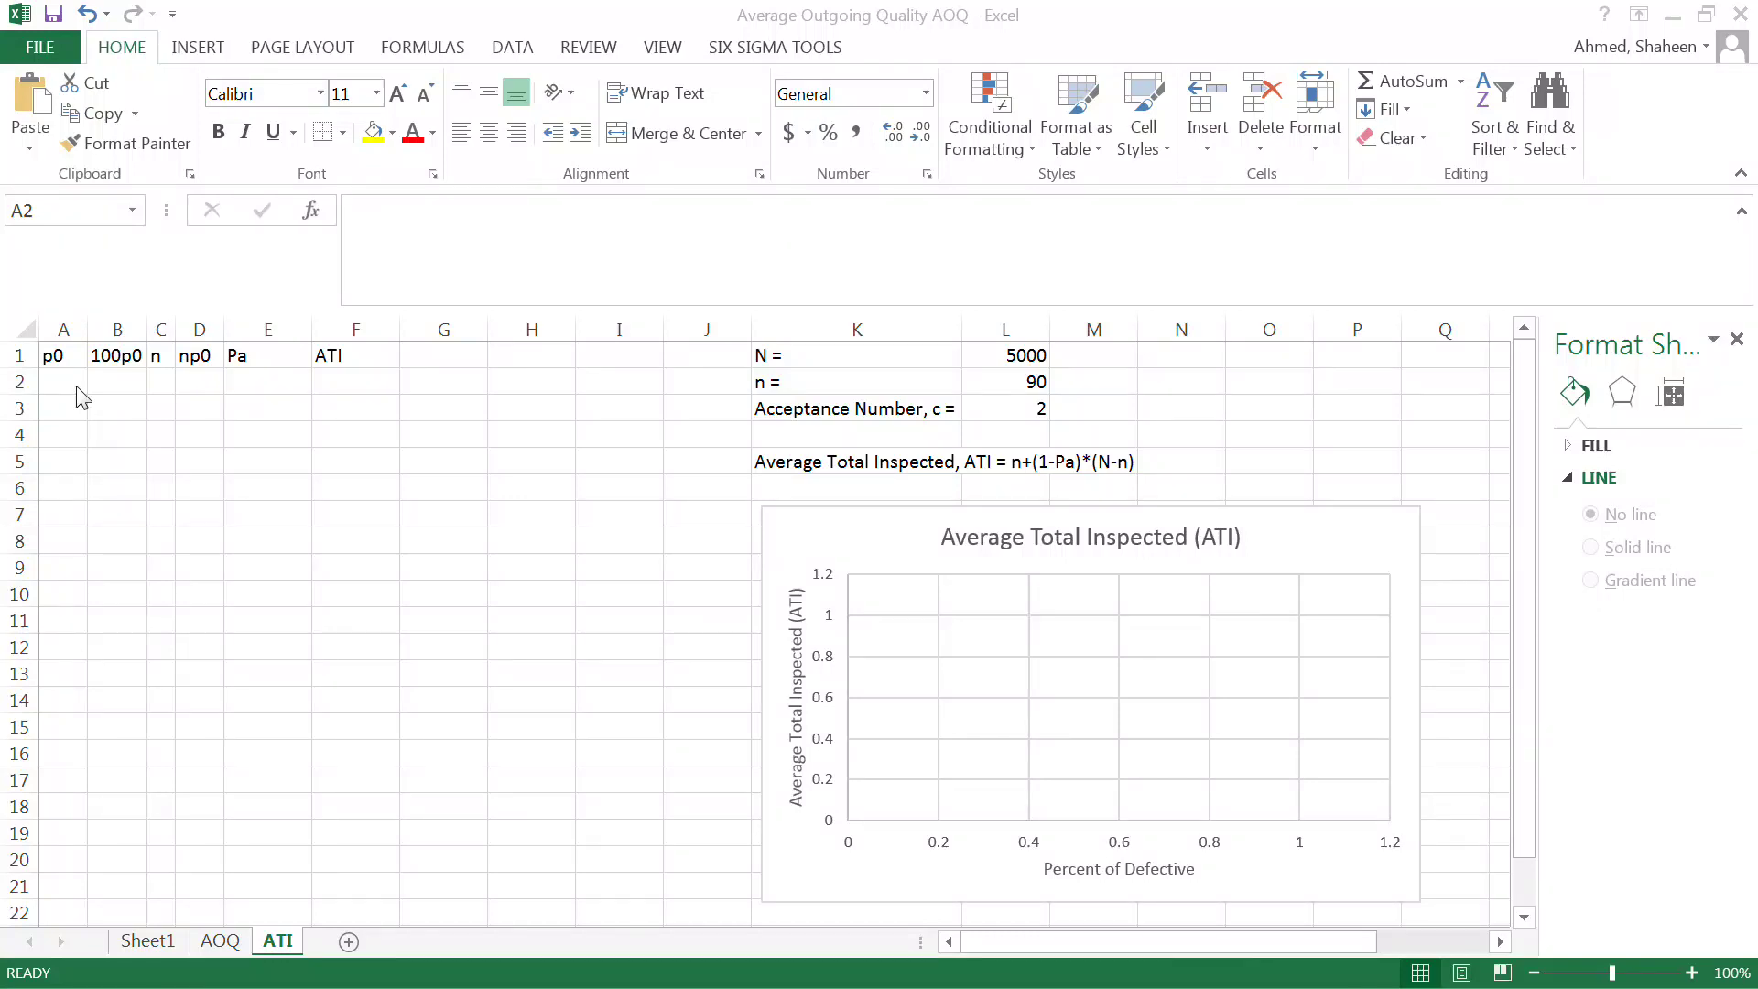
# Step: Move the ATI chart up and to the left
pyautogui.click(76, 384)
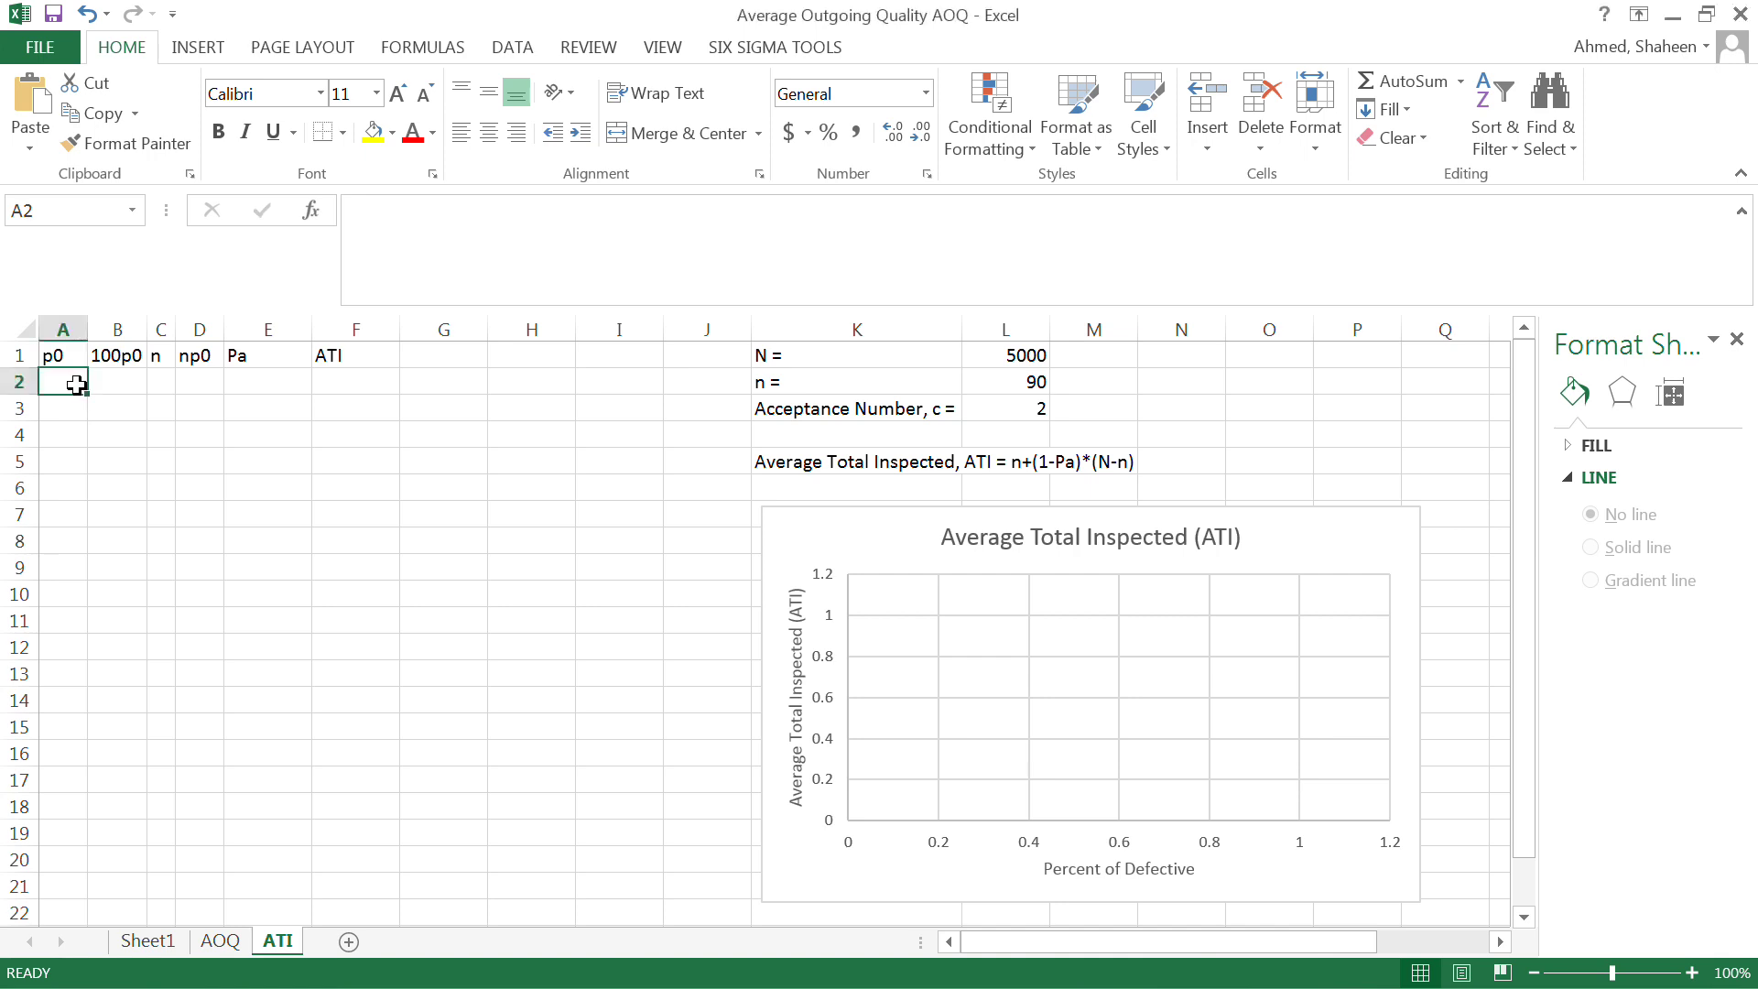
pyautogui.scroll(4, 76, 385)
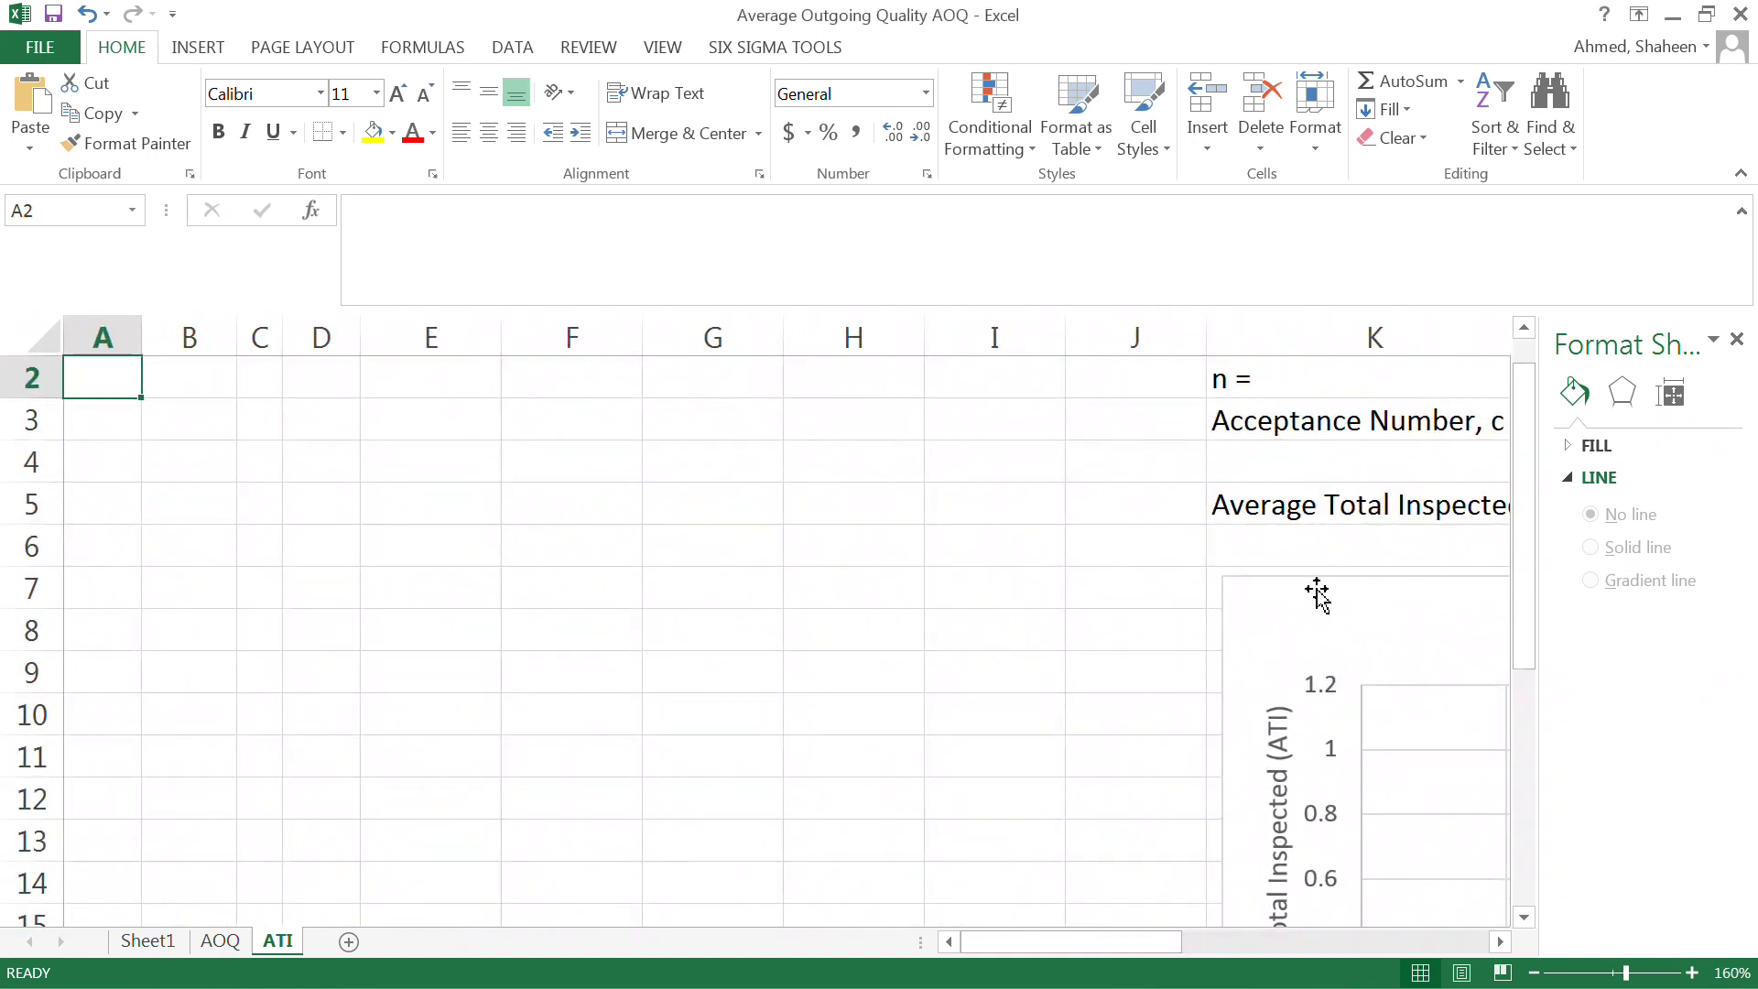
pyautogui.moveTo(1317, 581); pyautogui.dragTo(851, 541)
pyautogui.scroll(1, 879, 540)
pyautogui.click(914, 534)
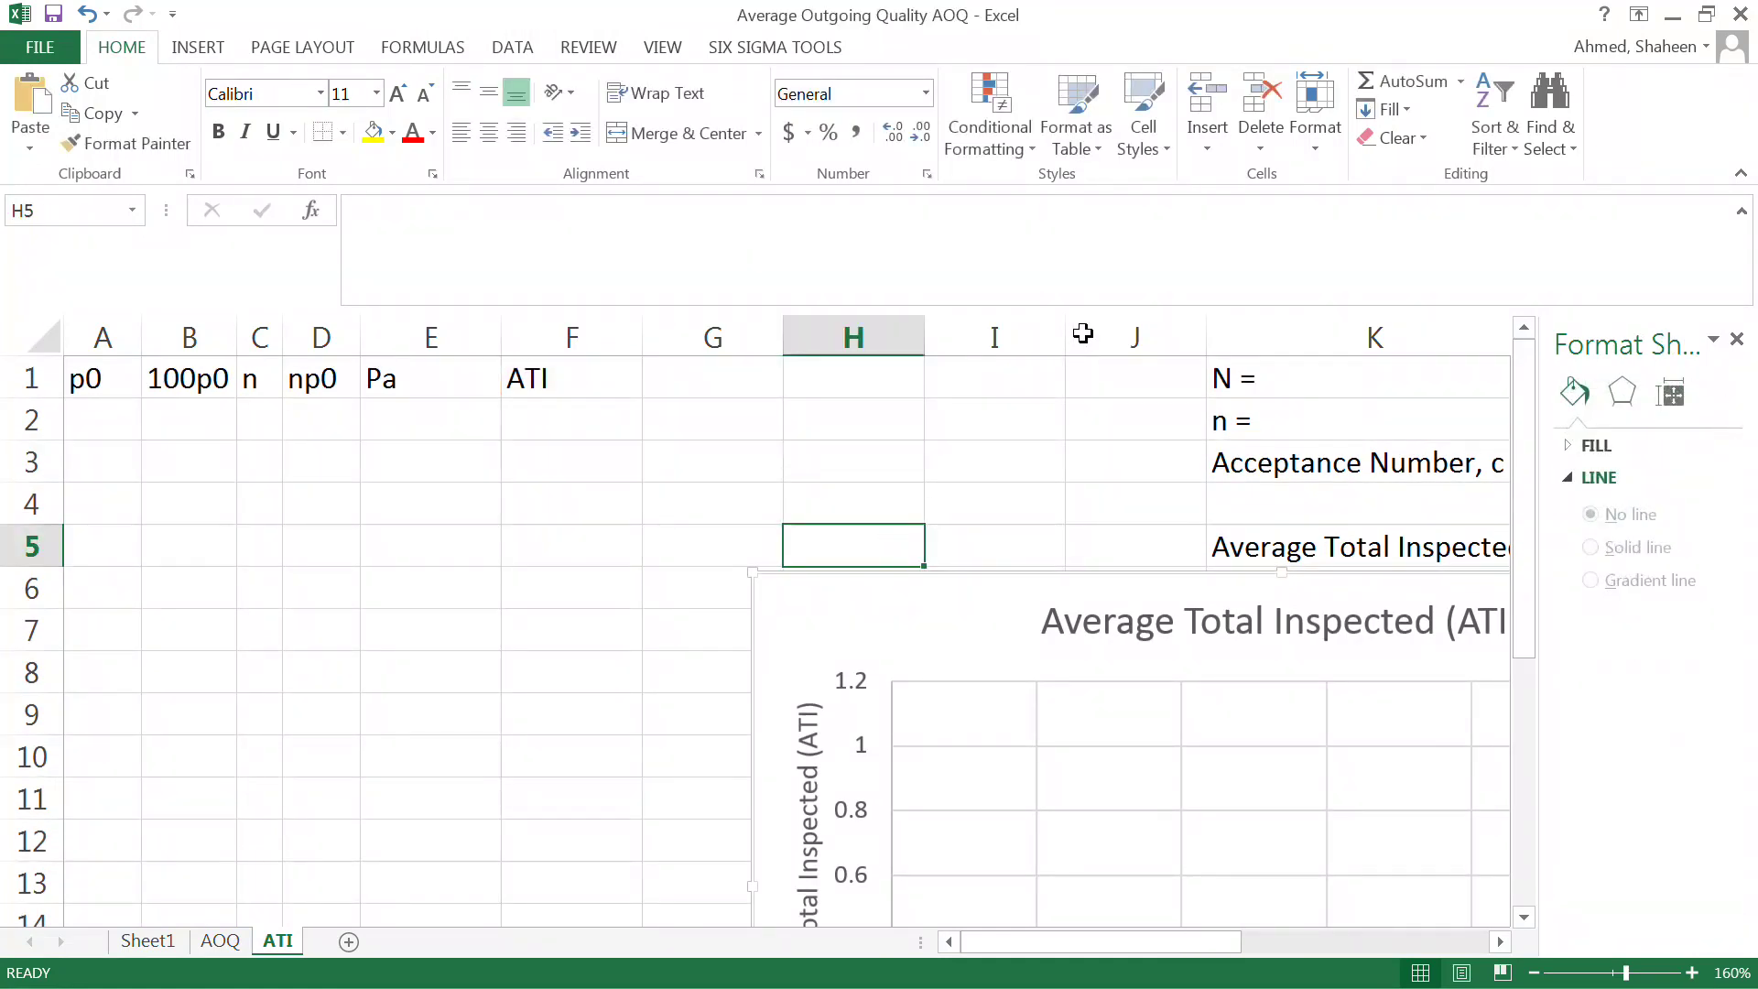
# Step: Delete the empty columns G through J so the N, n, c inputs sit beside the table
pyautogui.moveTo(1087, 335); pyautogui.dragTo(778, 341)
pyautogui.rightClick(849, 336)
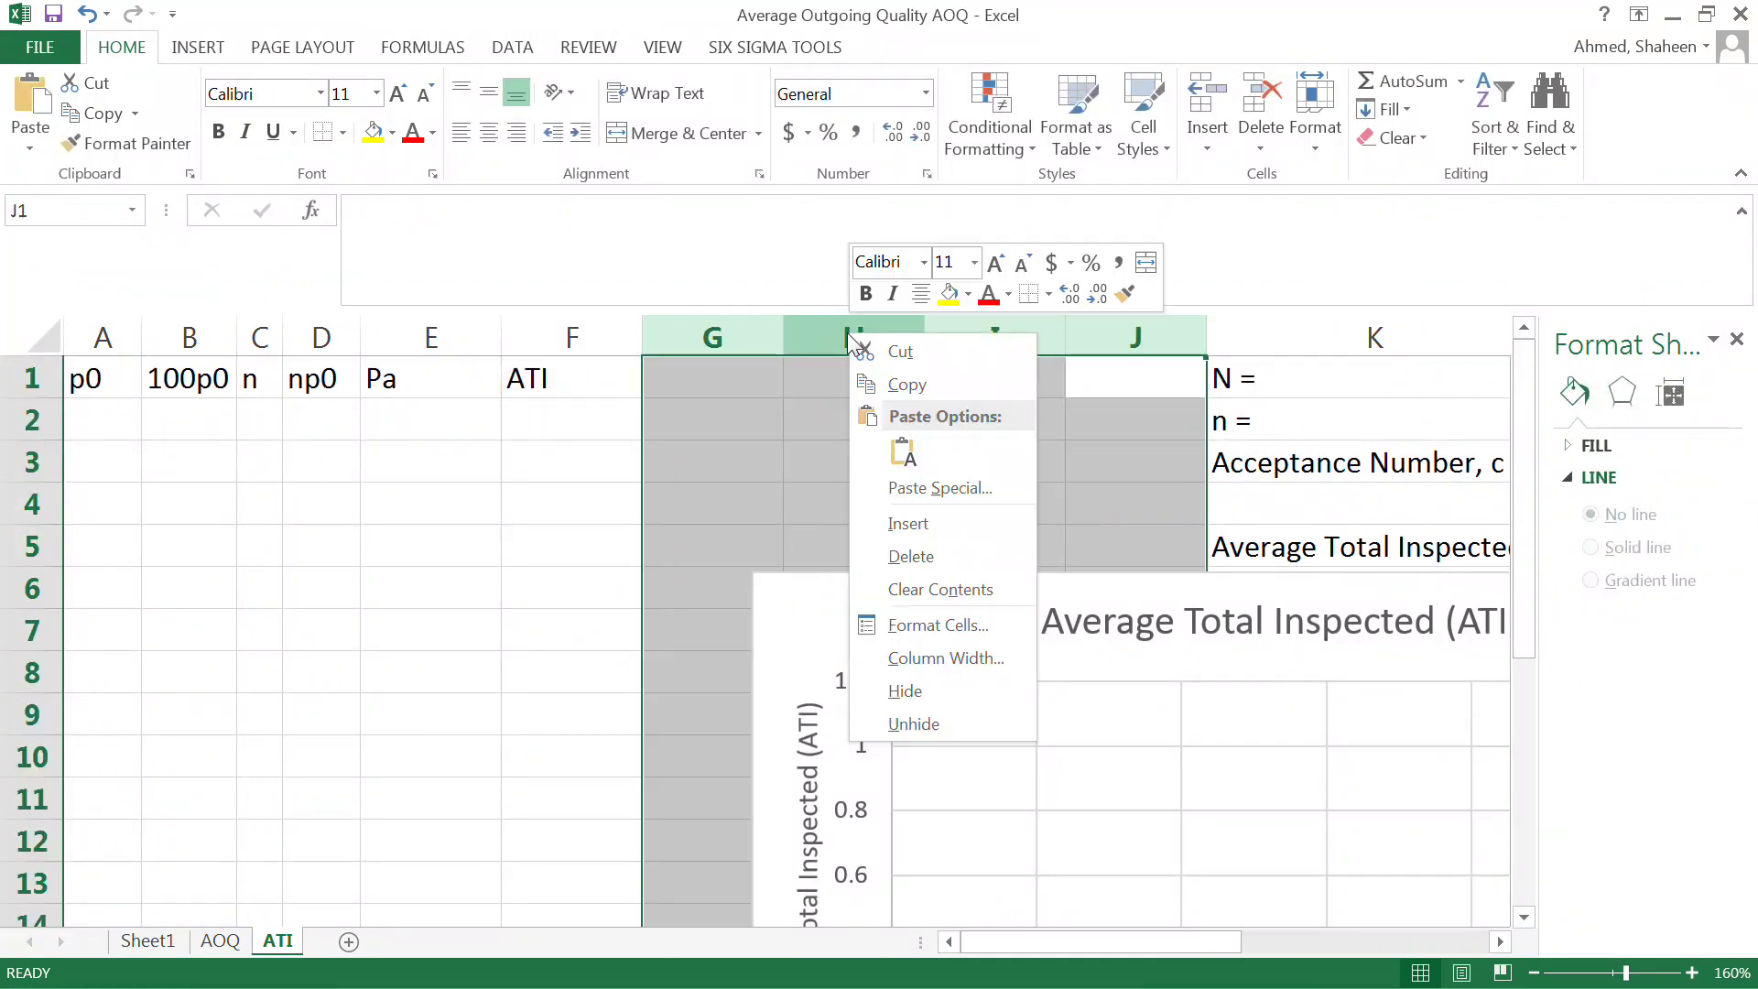
pyautogui.click(946, 558)
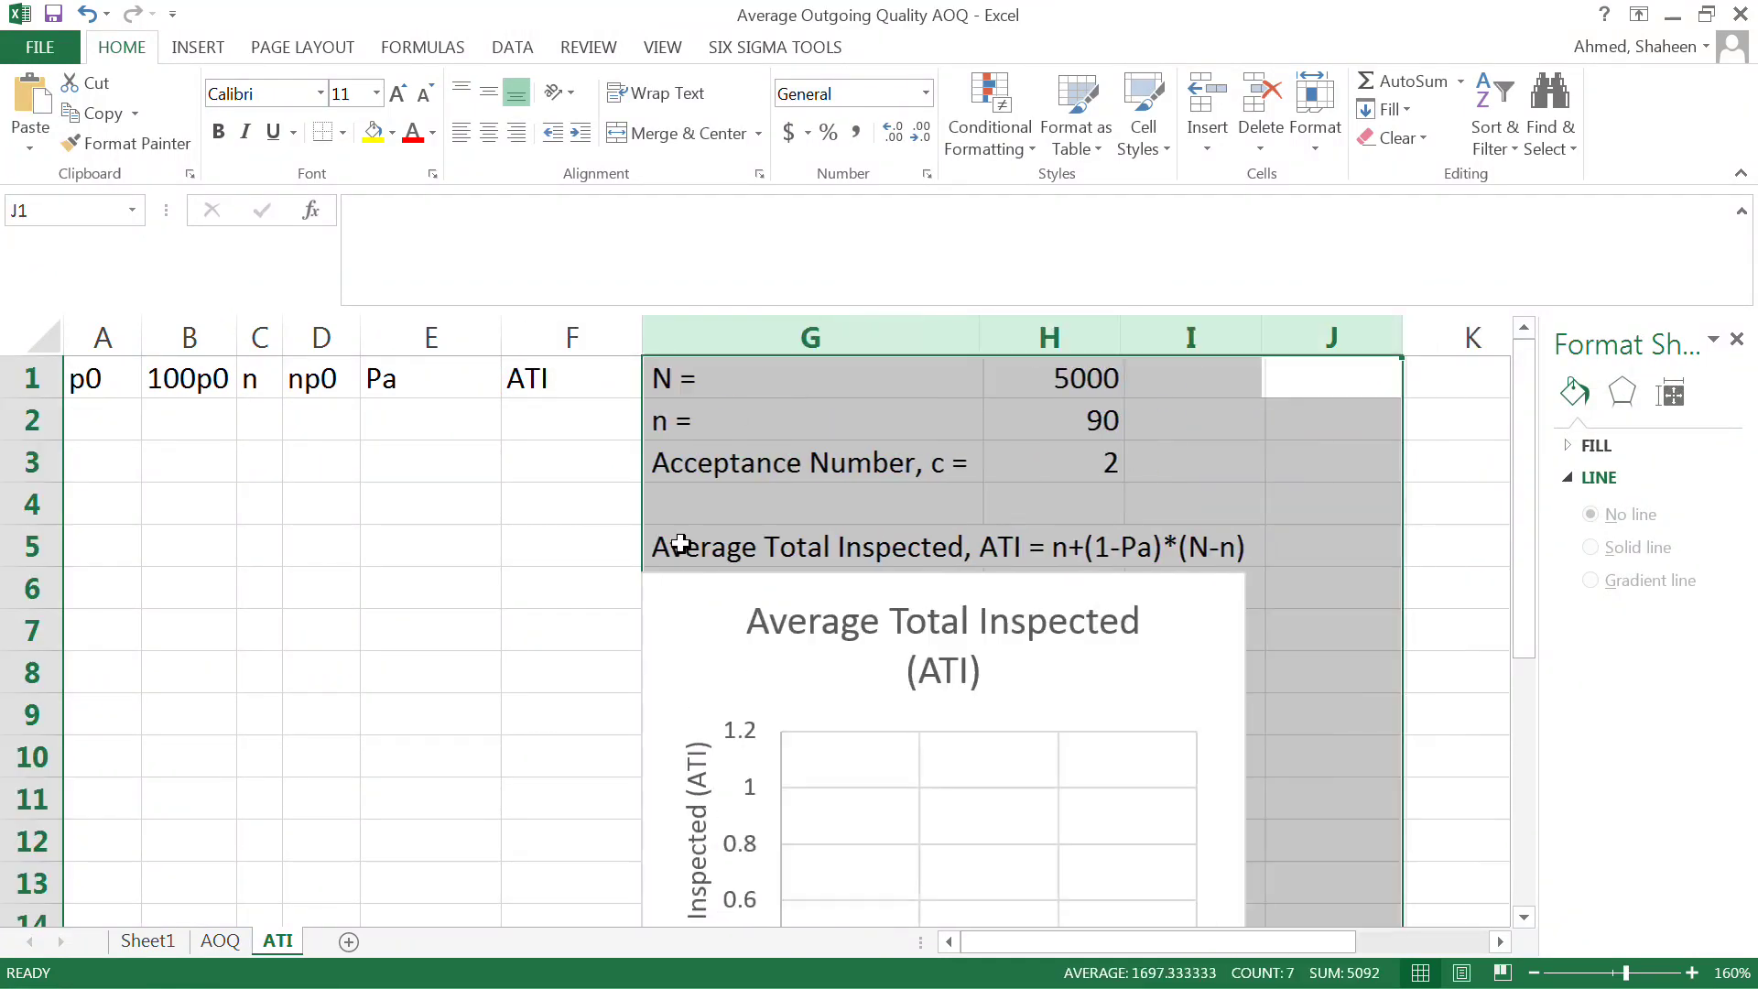
pyautogui.click(490, 531)
# Step: Enter p0 values 0, 0.01, 0.02 in A2:A4 and extend the series down column A
pyautogui.click(110, 423)
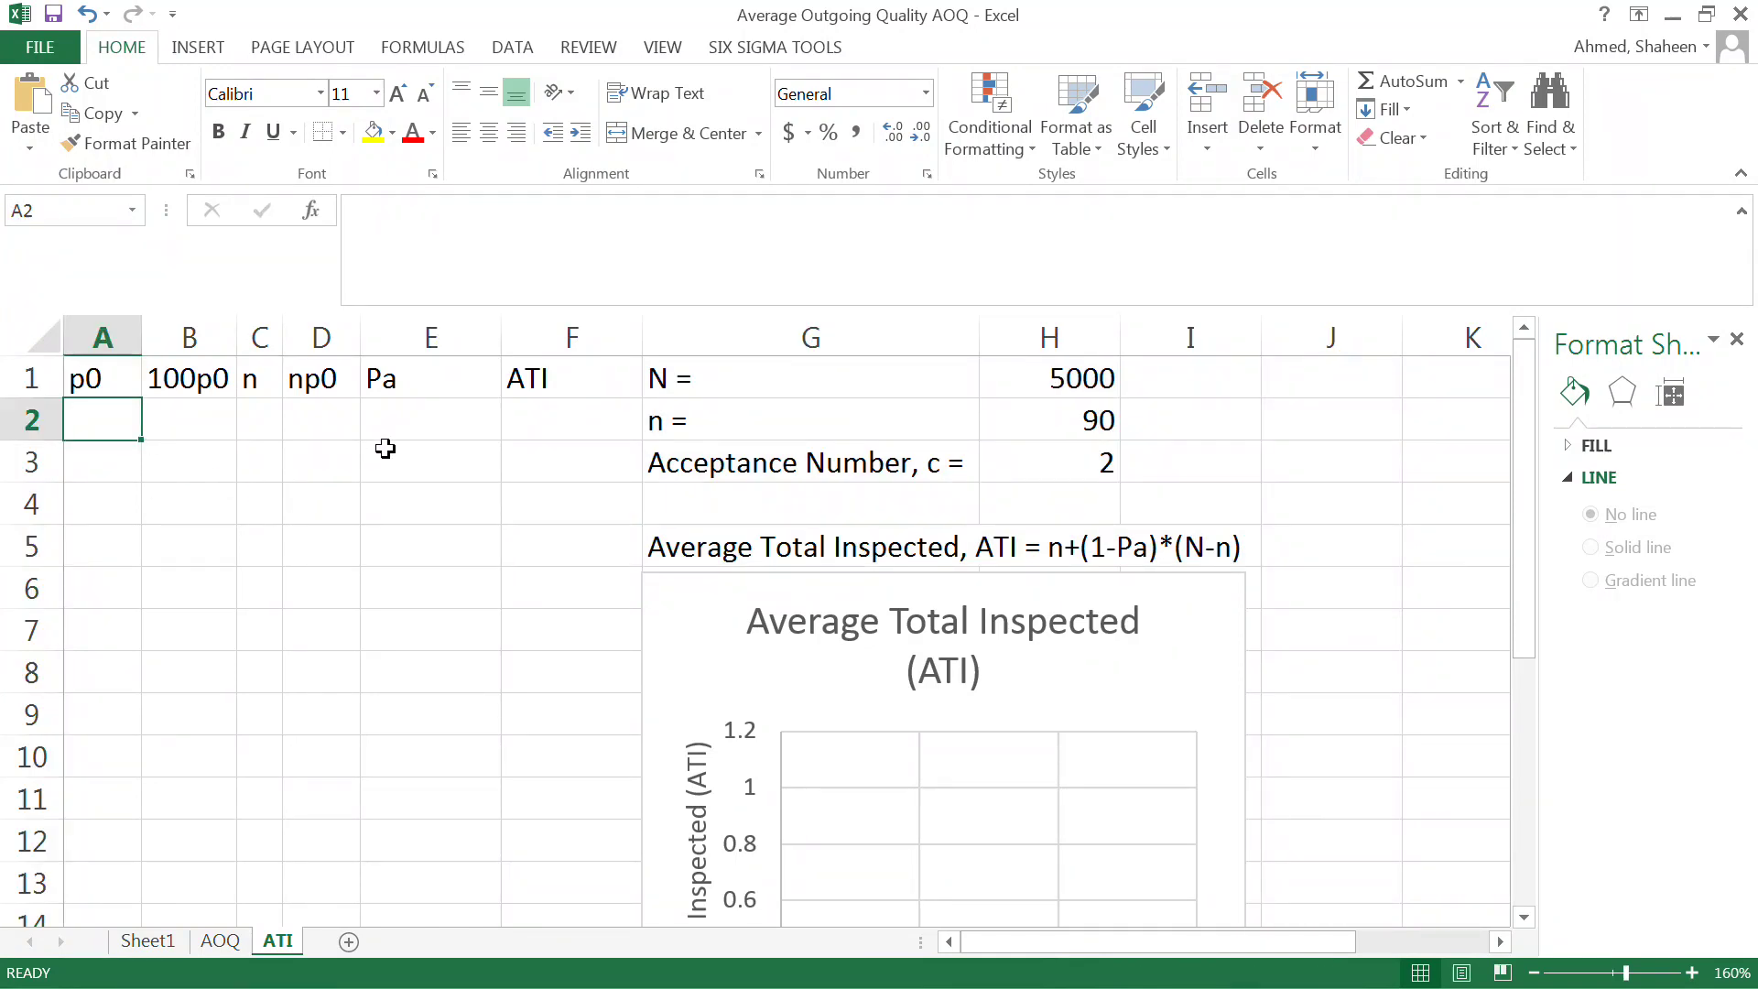
pyautogui.write('0')
pyautogui.press('Return')
pyautogui.write('.01')
pyautogui.press('Return')
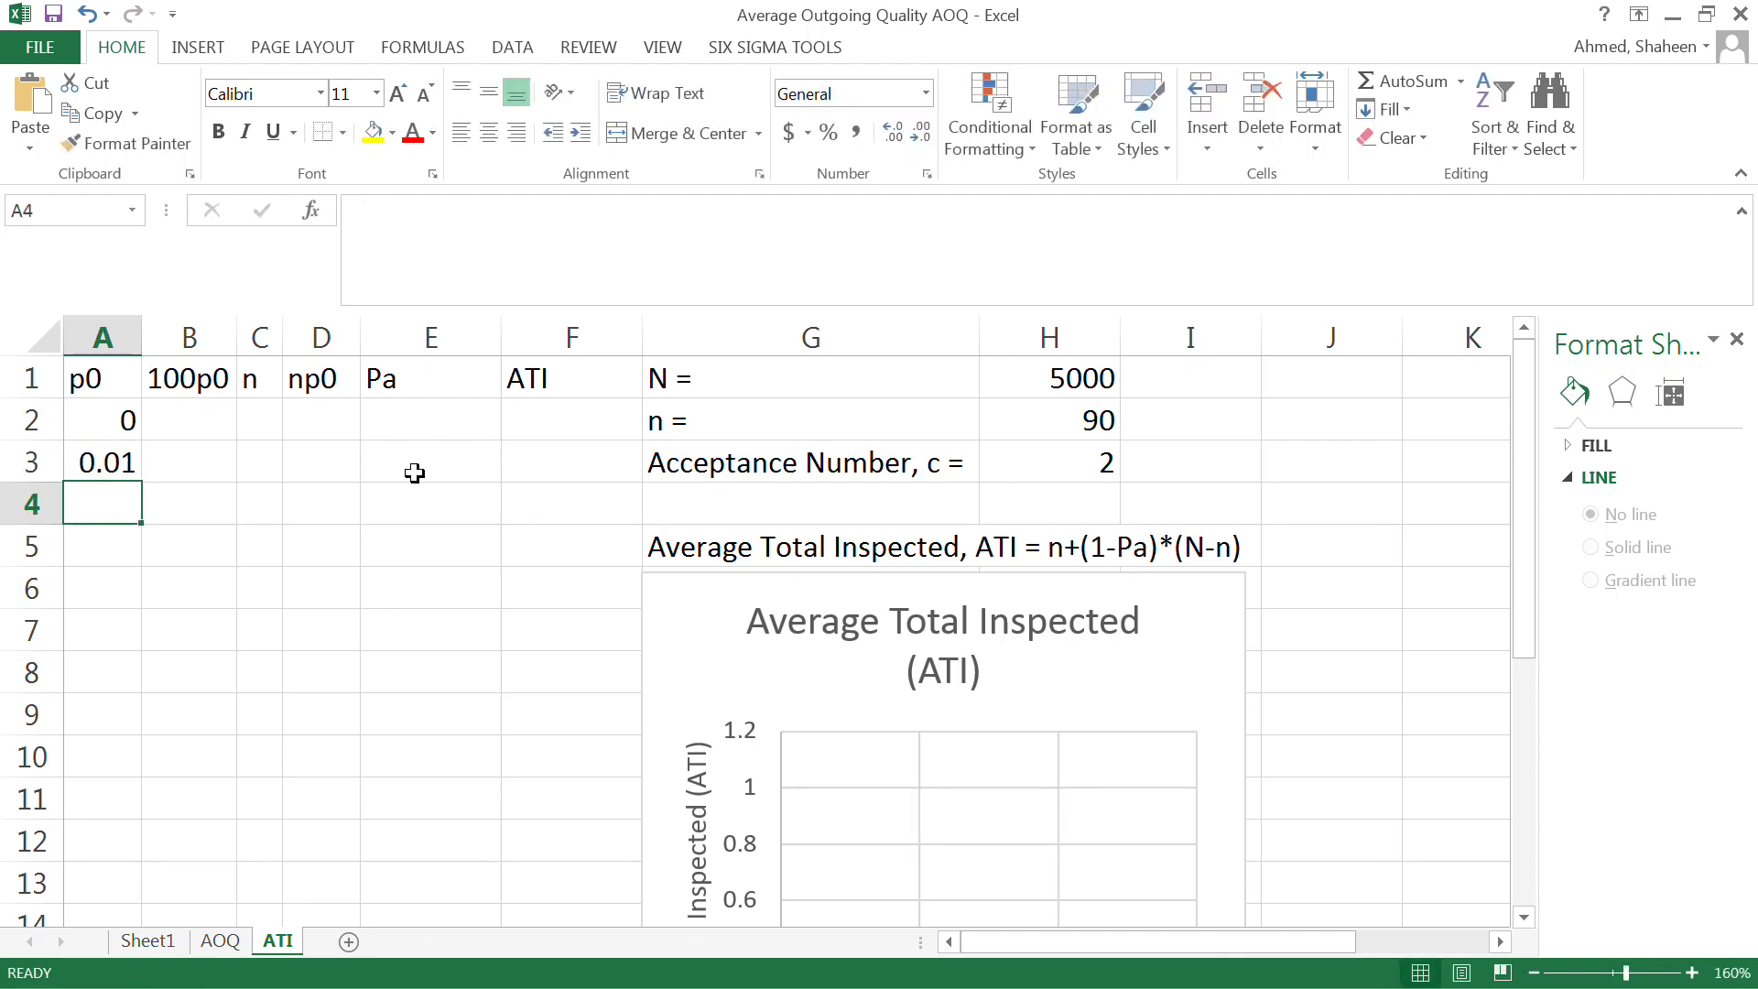
pyautogui.write('.02')
pyautogui.press('Return')
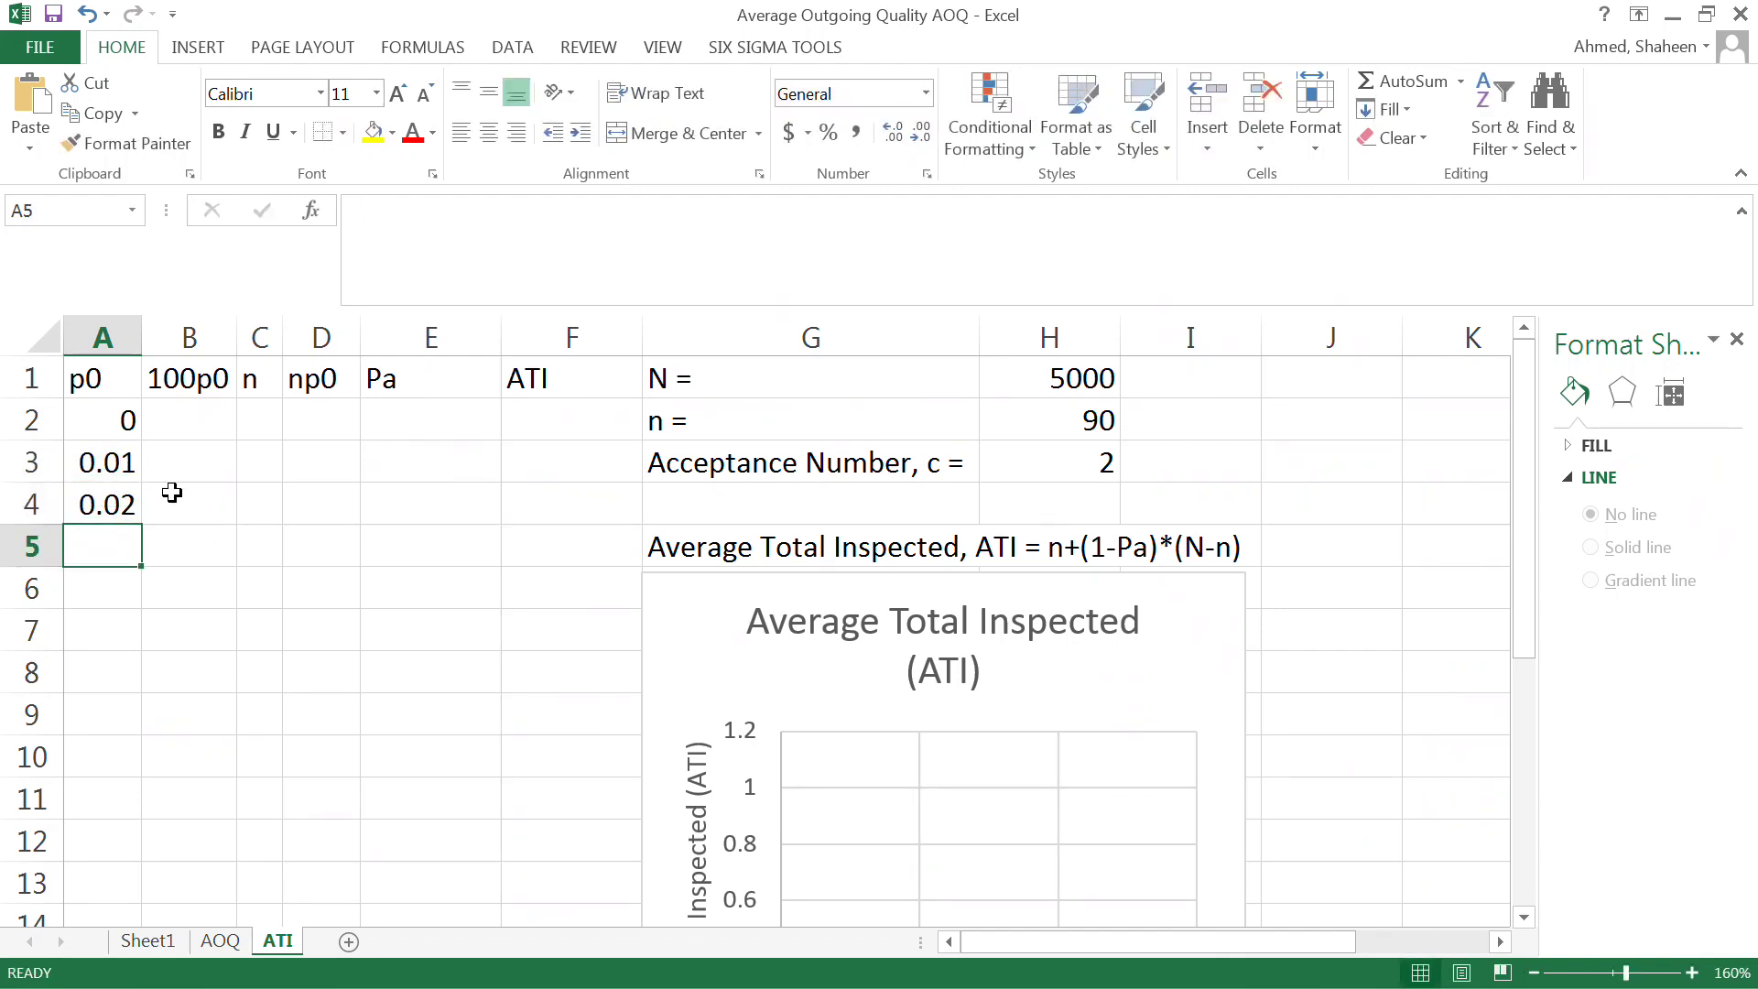
pyautogui.moveTo(104, 456); pyautogui.dragTo(151, 879)
pyautogui.scroll(2, 405, 776)
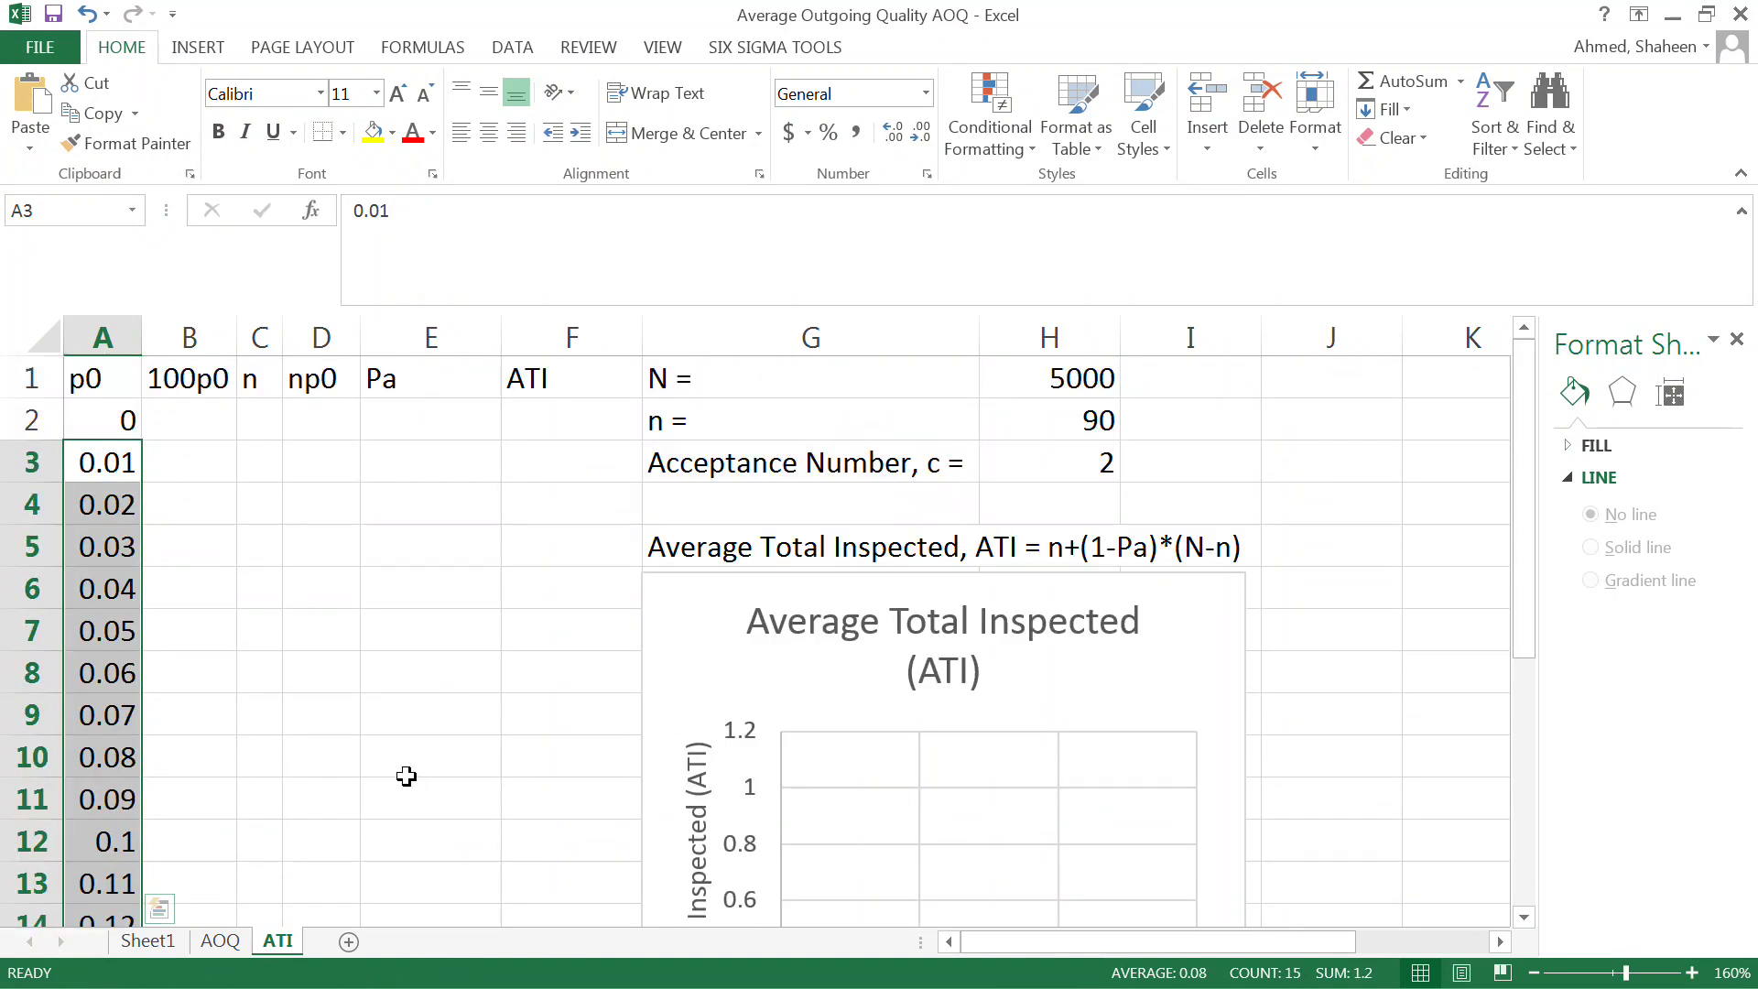
# Step: Enter =A2*100 in B2 and fill it down the 100p0 column
pyautogui.click(170, 431)
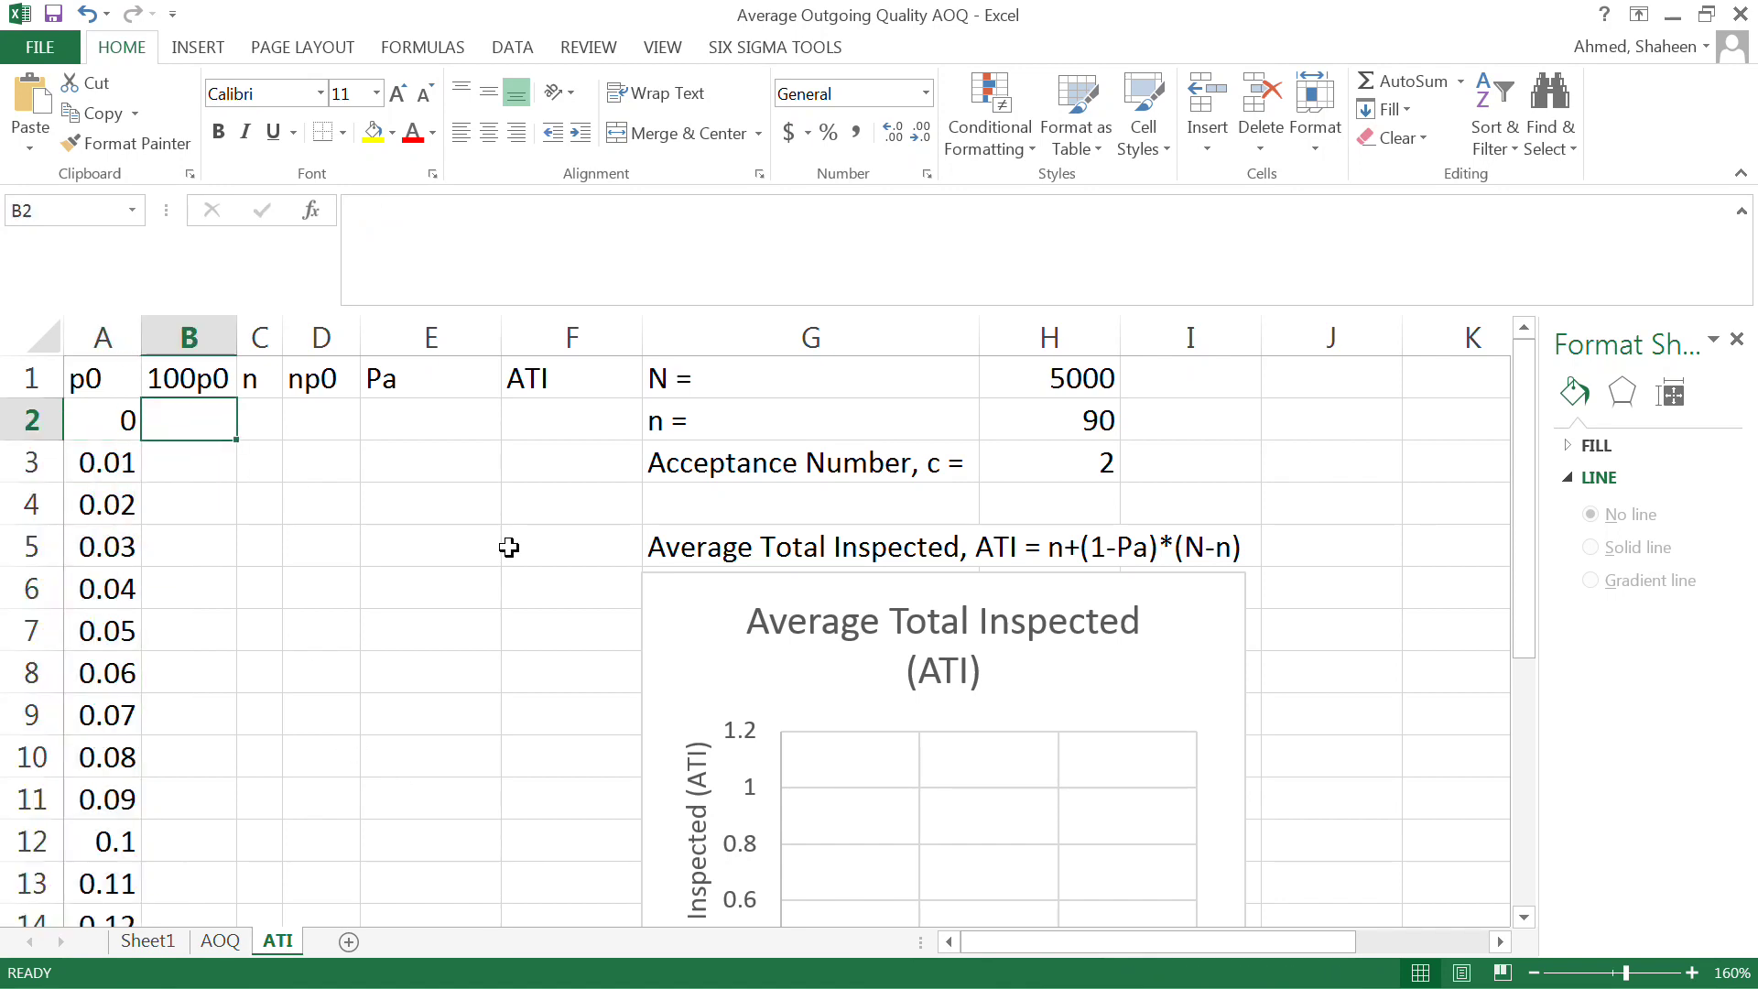
pyautogui.write('=')
pyautogui.click(101, 438)
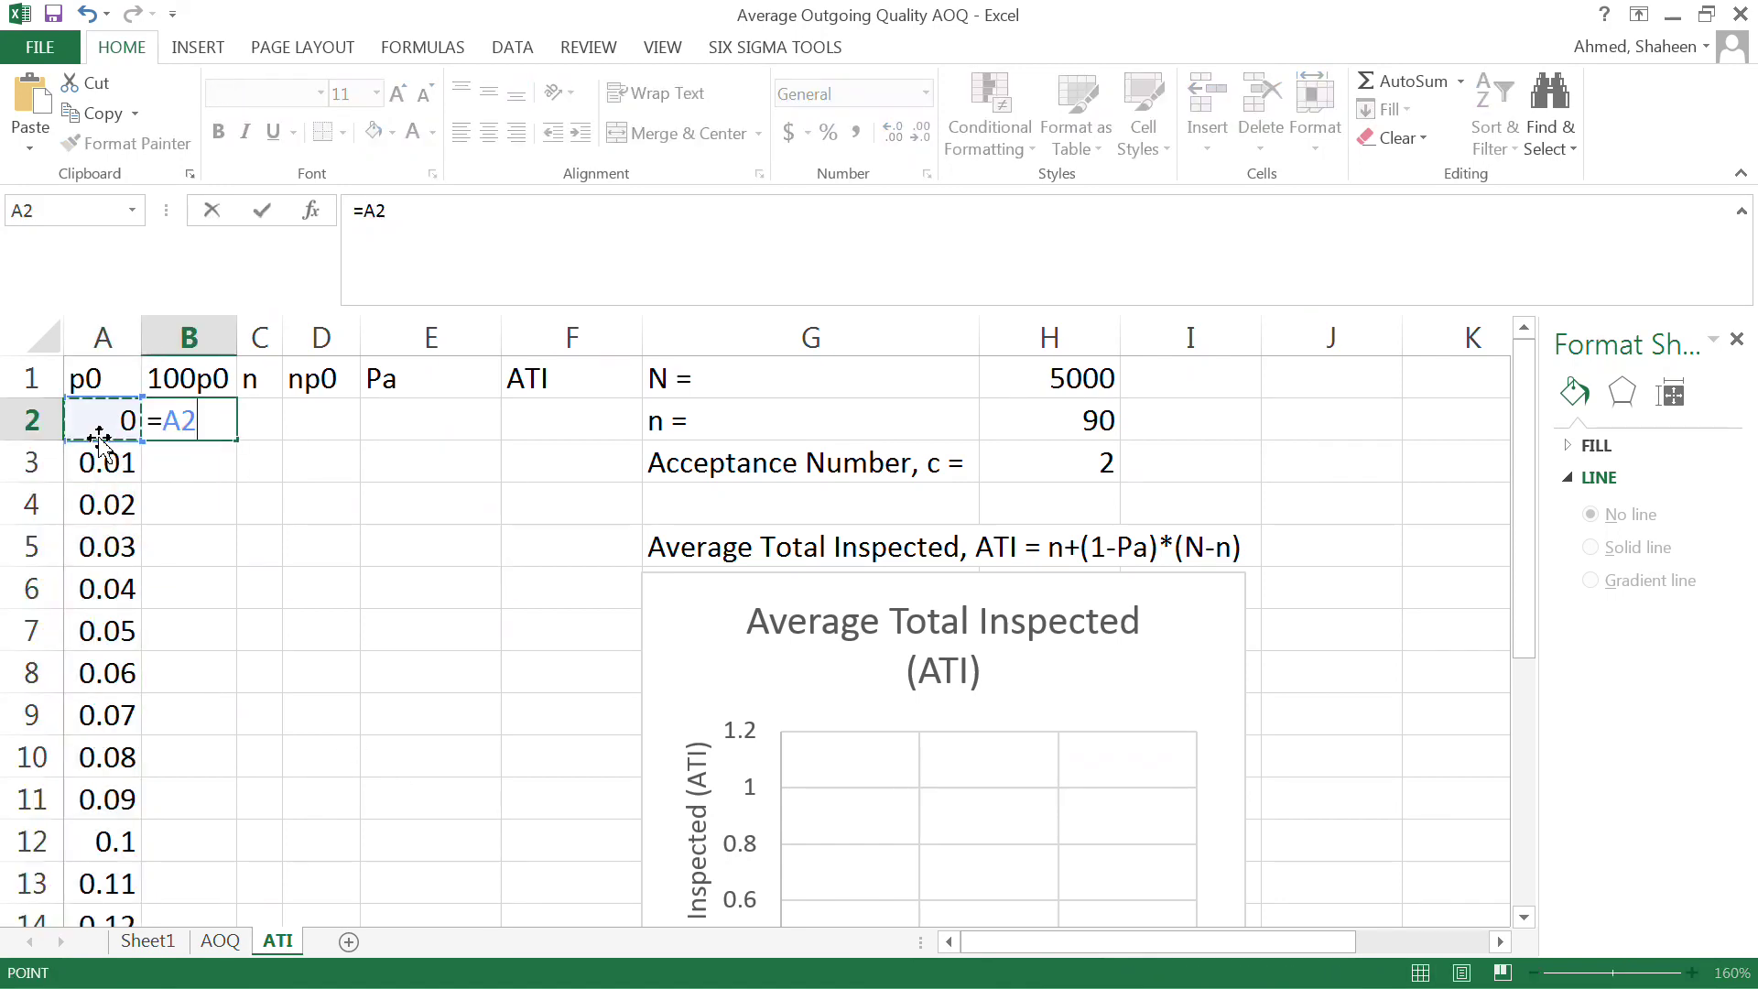
pyautogui.write('*100')
pyautogui.press('Return')
pyautogui.click(201, 426)
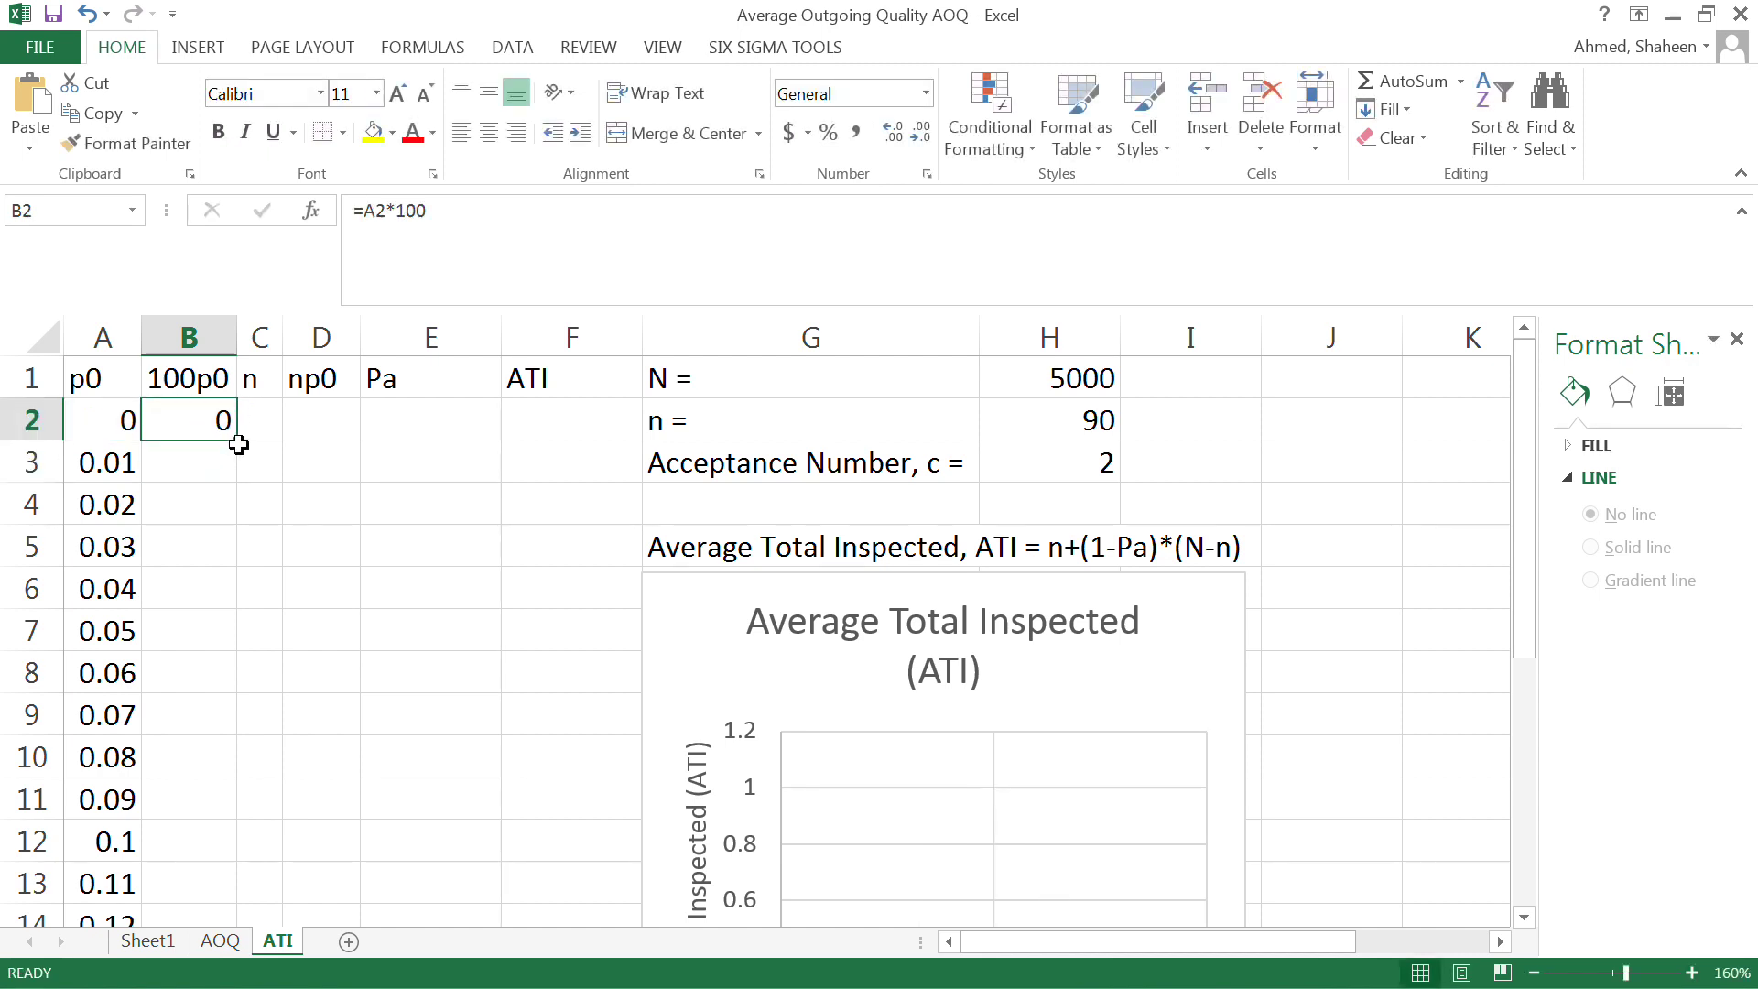
pyautogui.doubleClick(236, 441)
pyautogui.scroll(-4, 311, 614)
pyautogui.scroll(4, 311, 614)
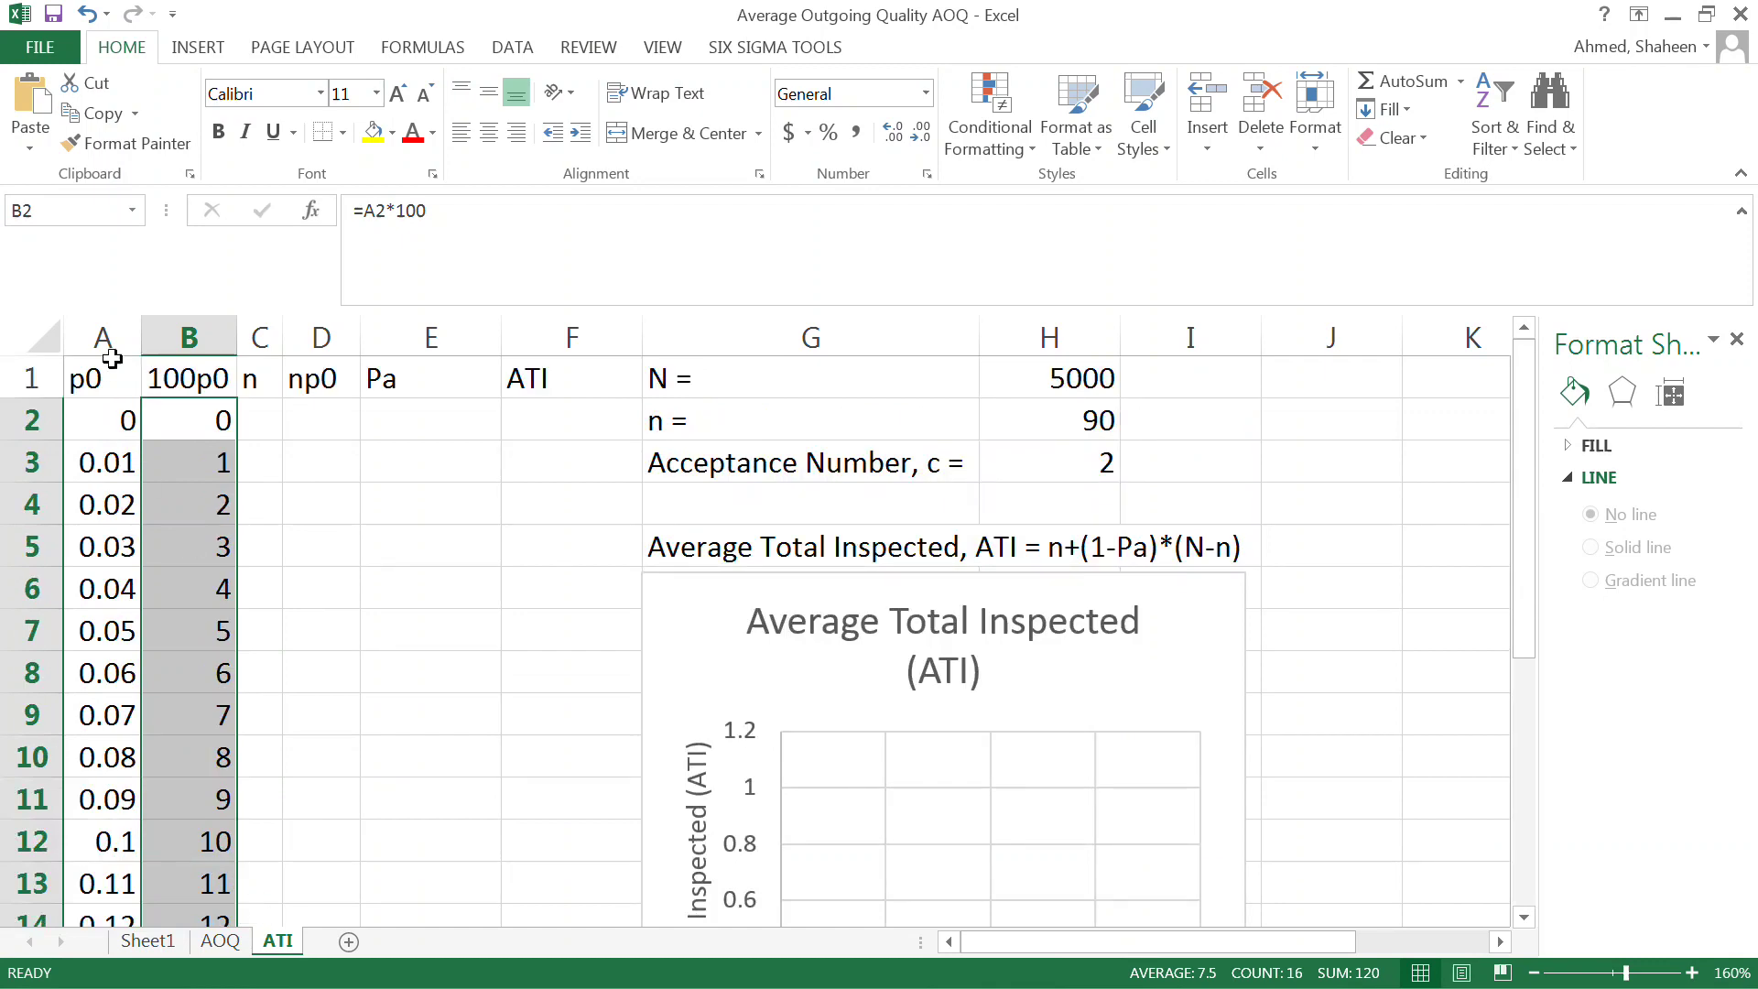
pyautogui.moveTo(105, 340); pyautogui.dragTo(196, 337)
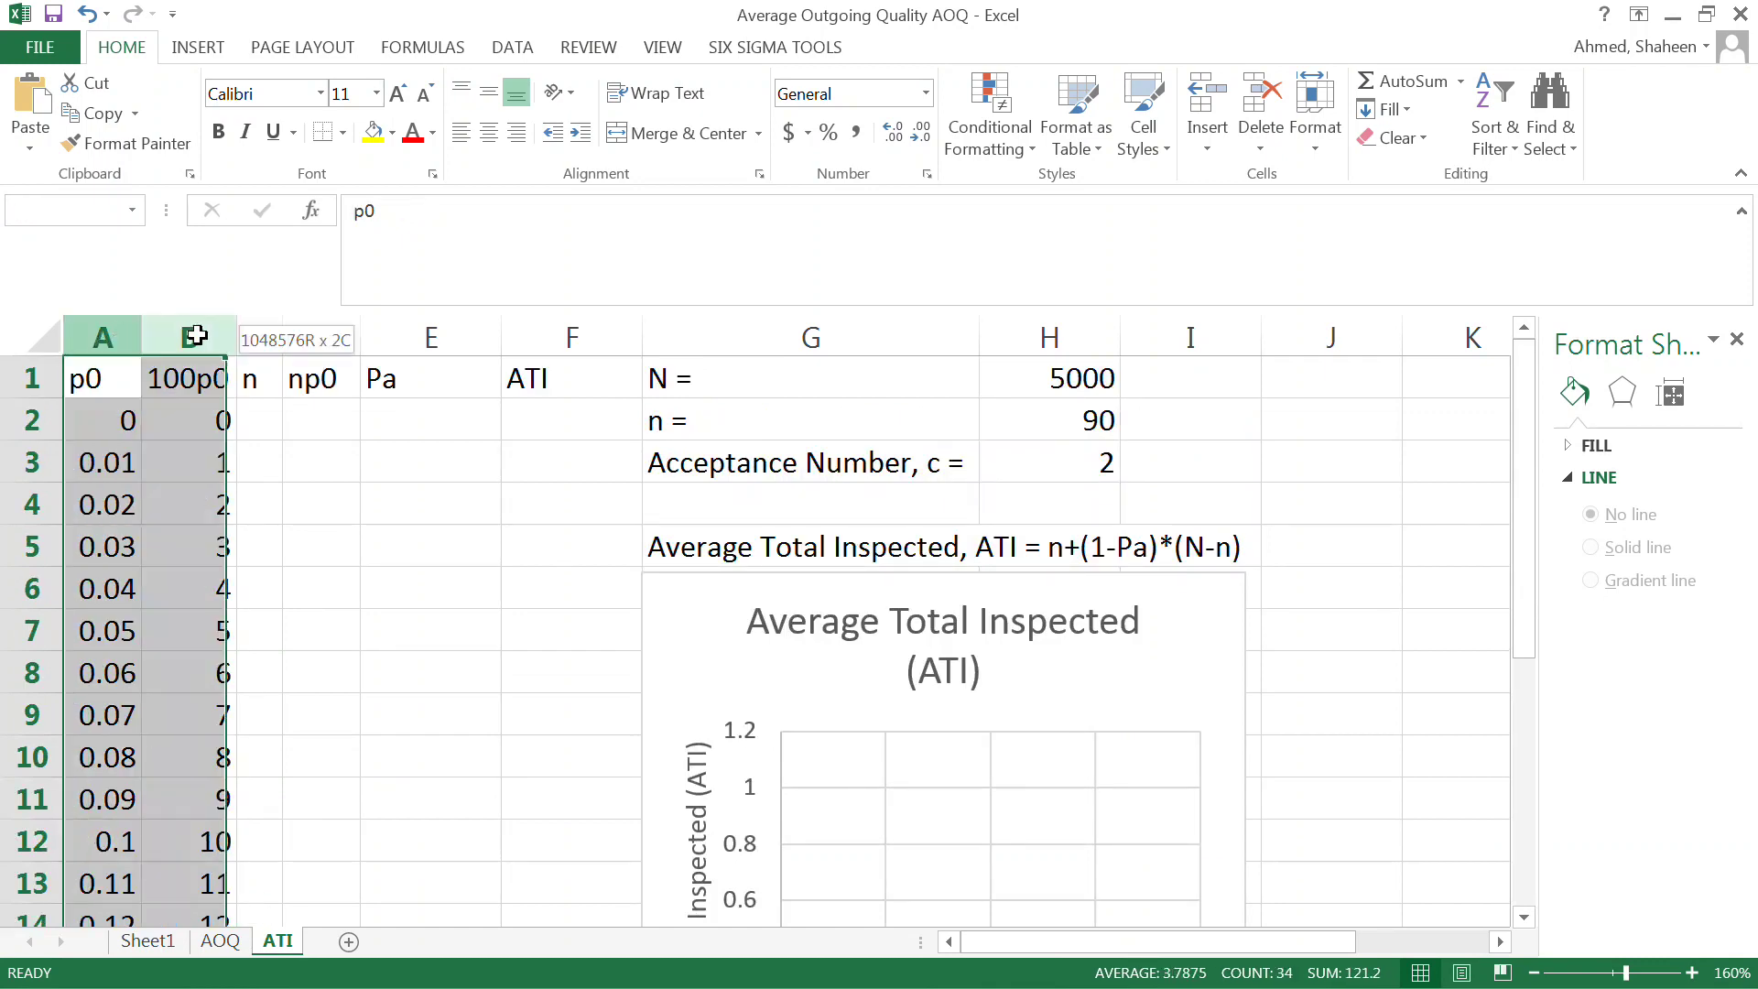
# Step: Enter =$H$2 in C2 so column C shows n = 90
pyautogui.click(275, 418)
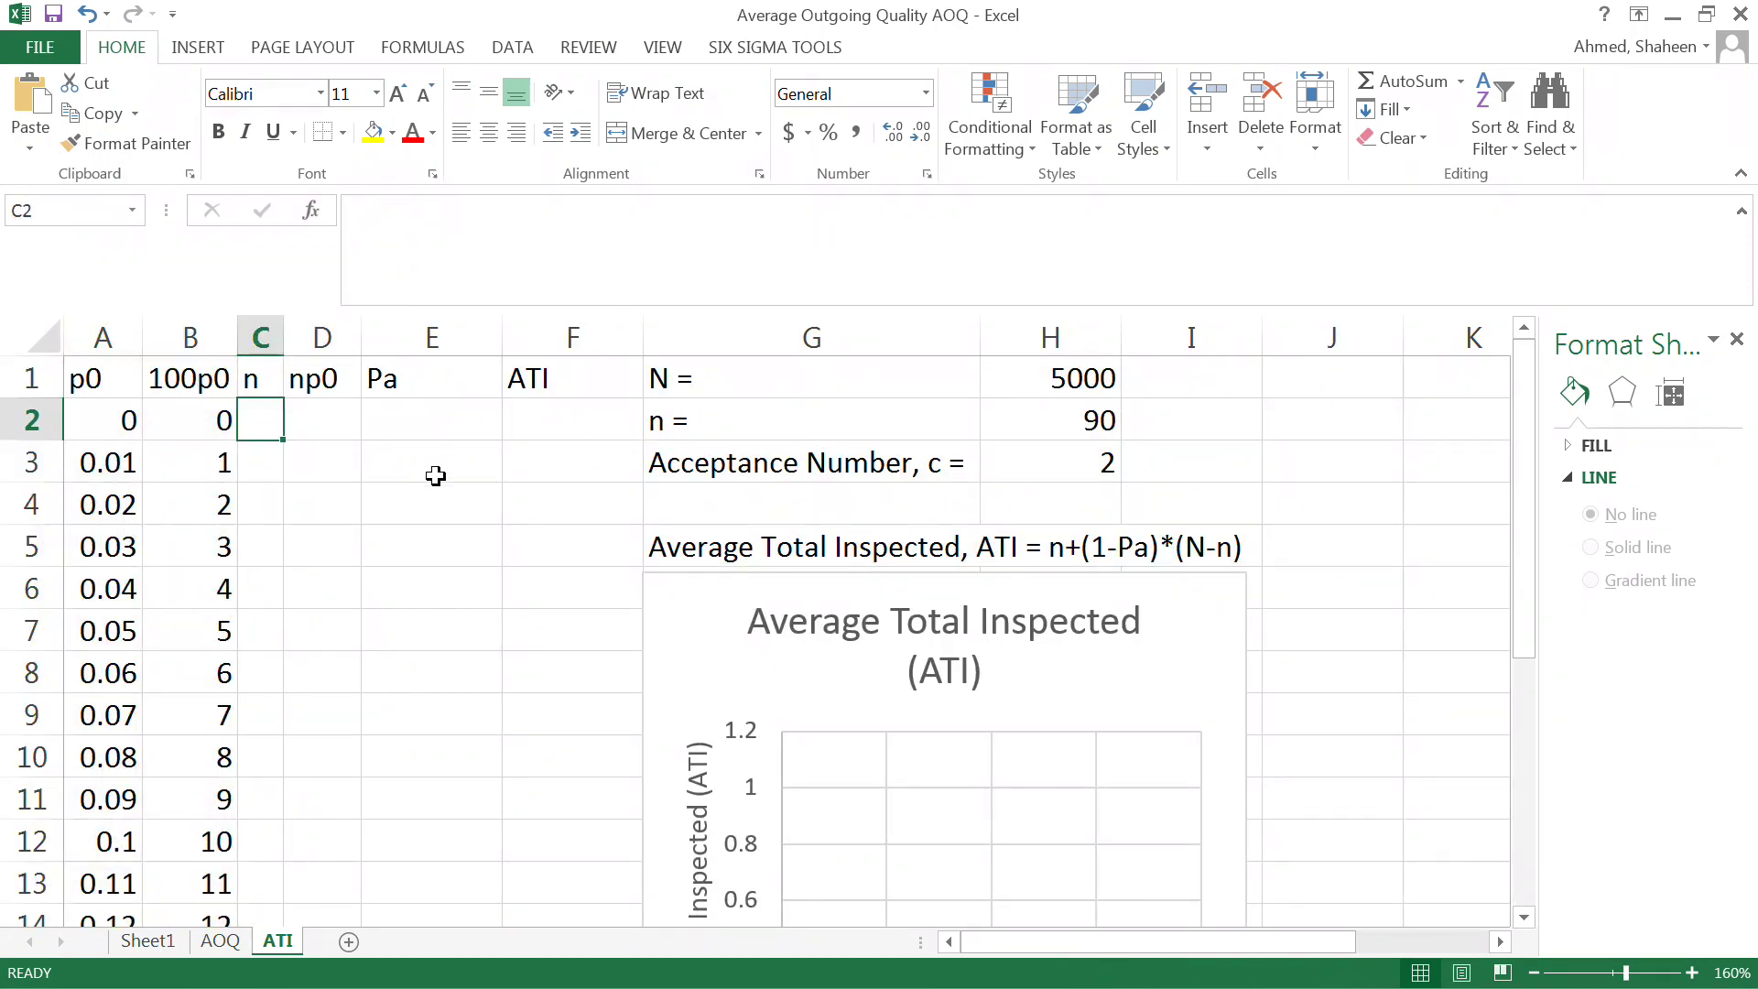
pyautogui.write('=')
pyautogui.click(1076, 420)
pyautogui.press('F4')
pyautogui.press('Tab')
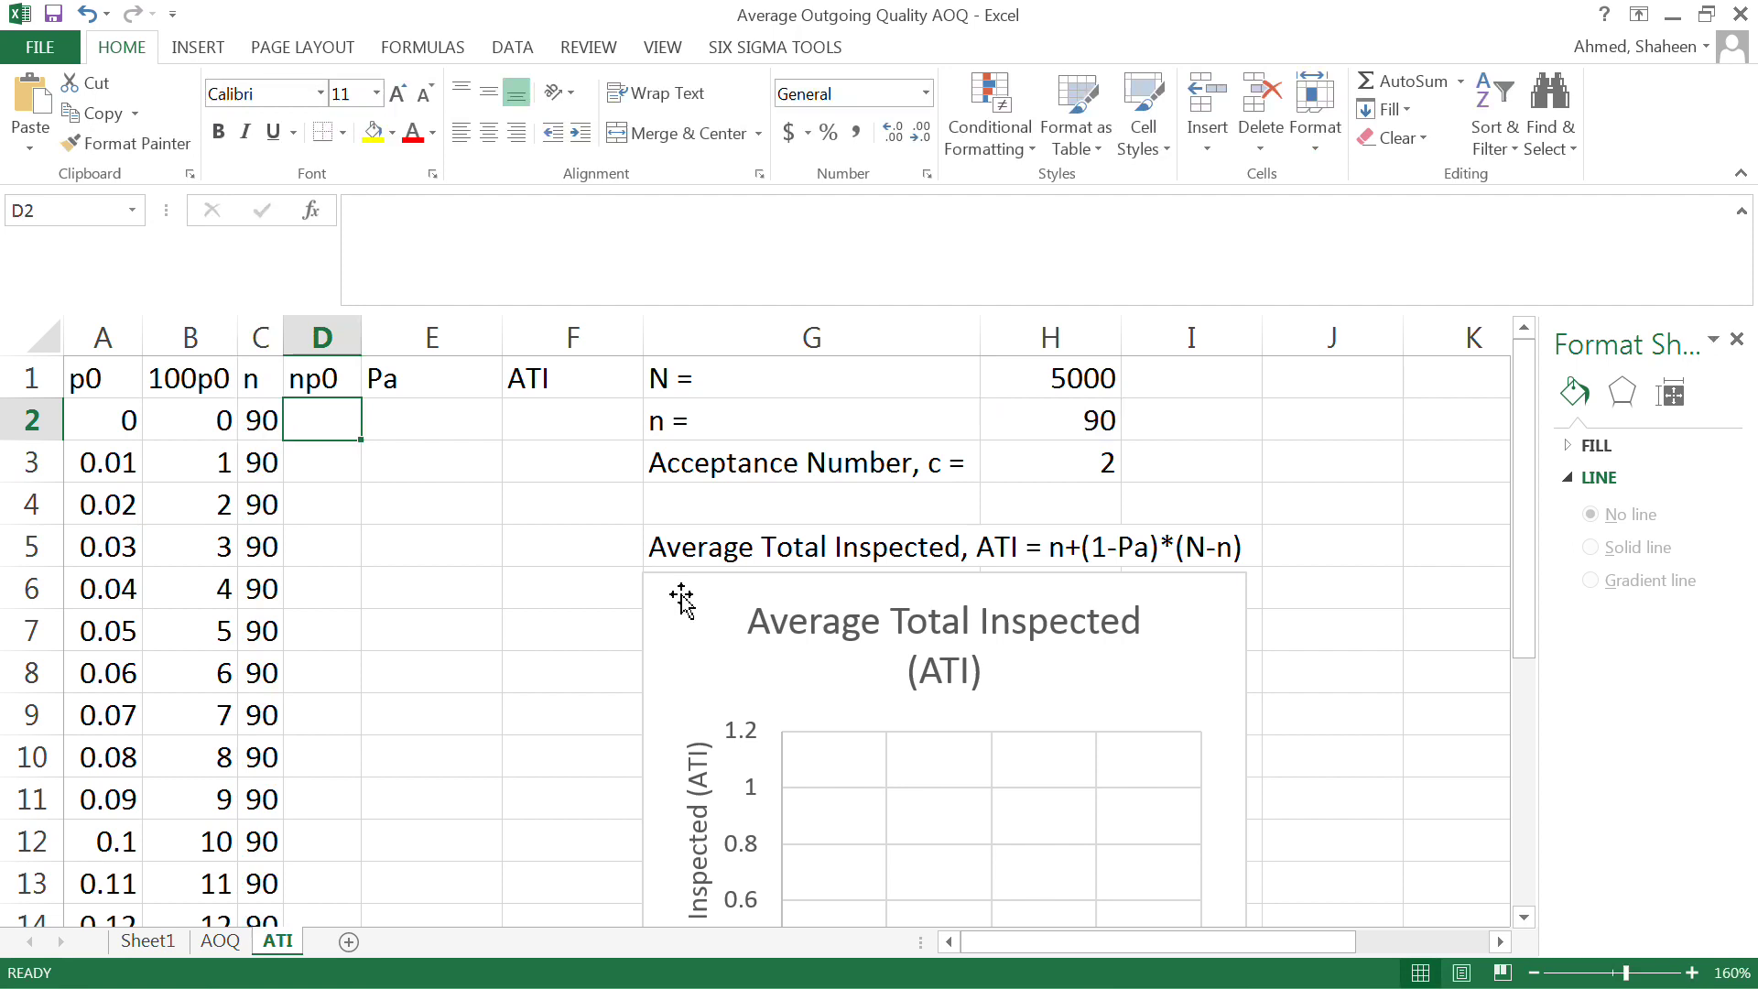
# Step: Enter the np0 formula =C2*A2 in D2 and fill it down column D
pyautogui.write('=')
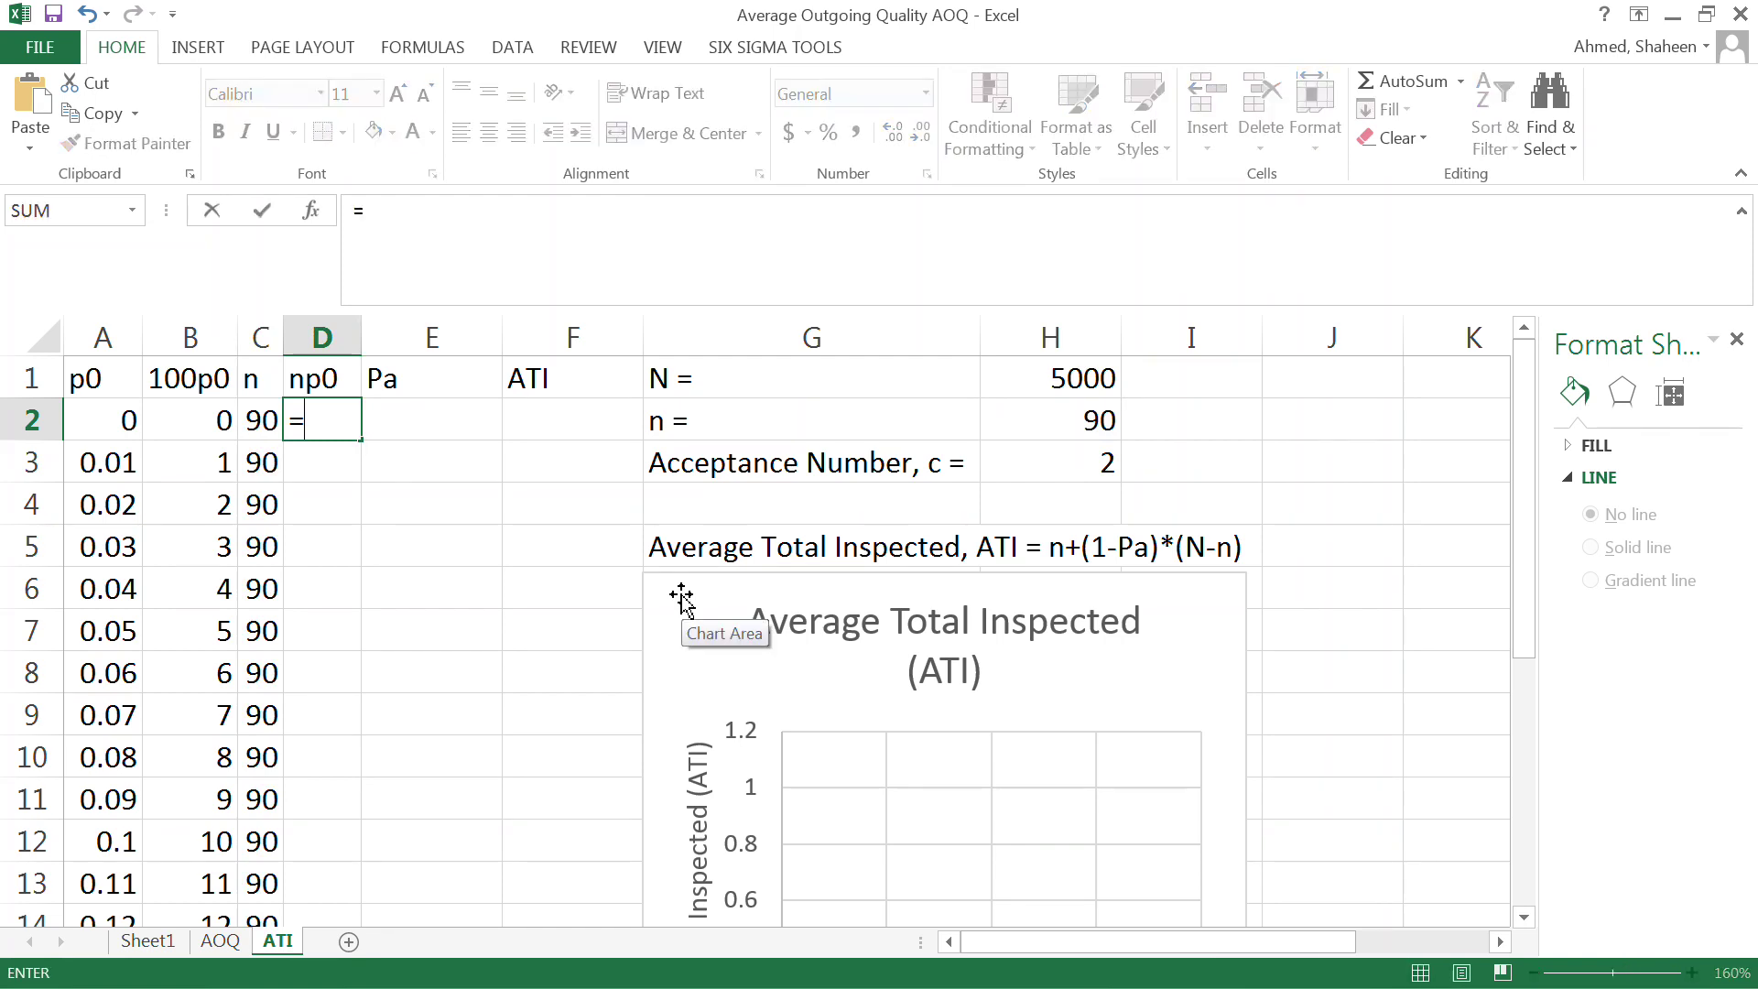
pyautogui.click(250, 426)
pyautogui.write('*')
pyautogui.click(90, 424)
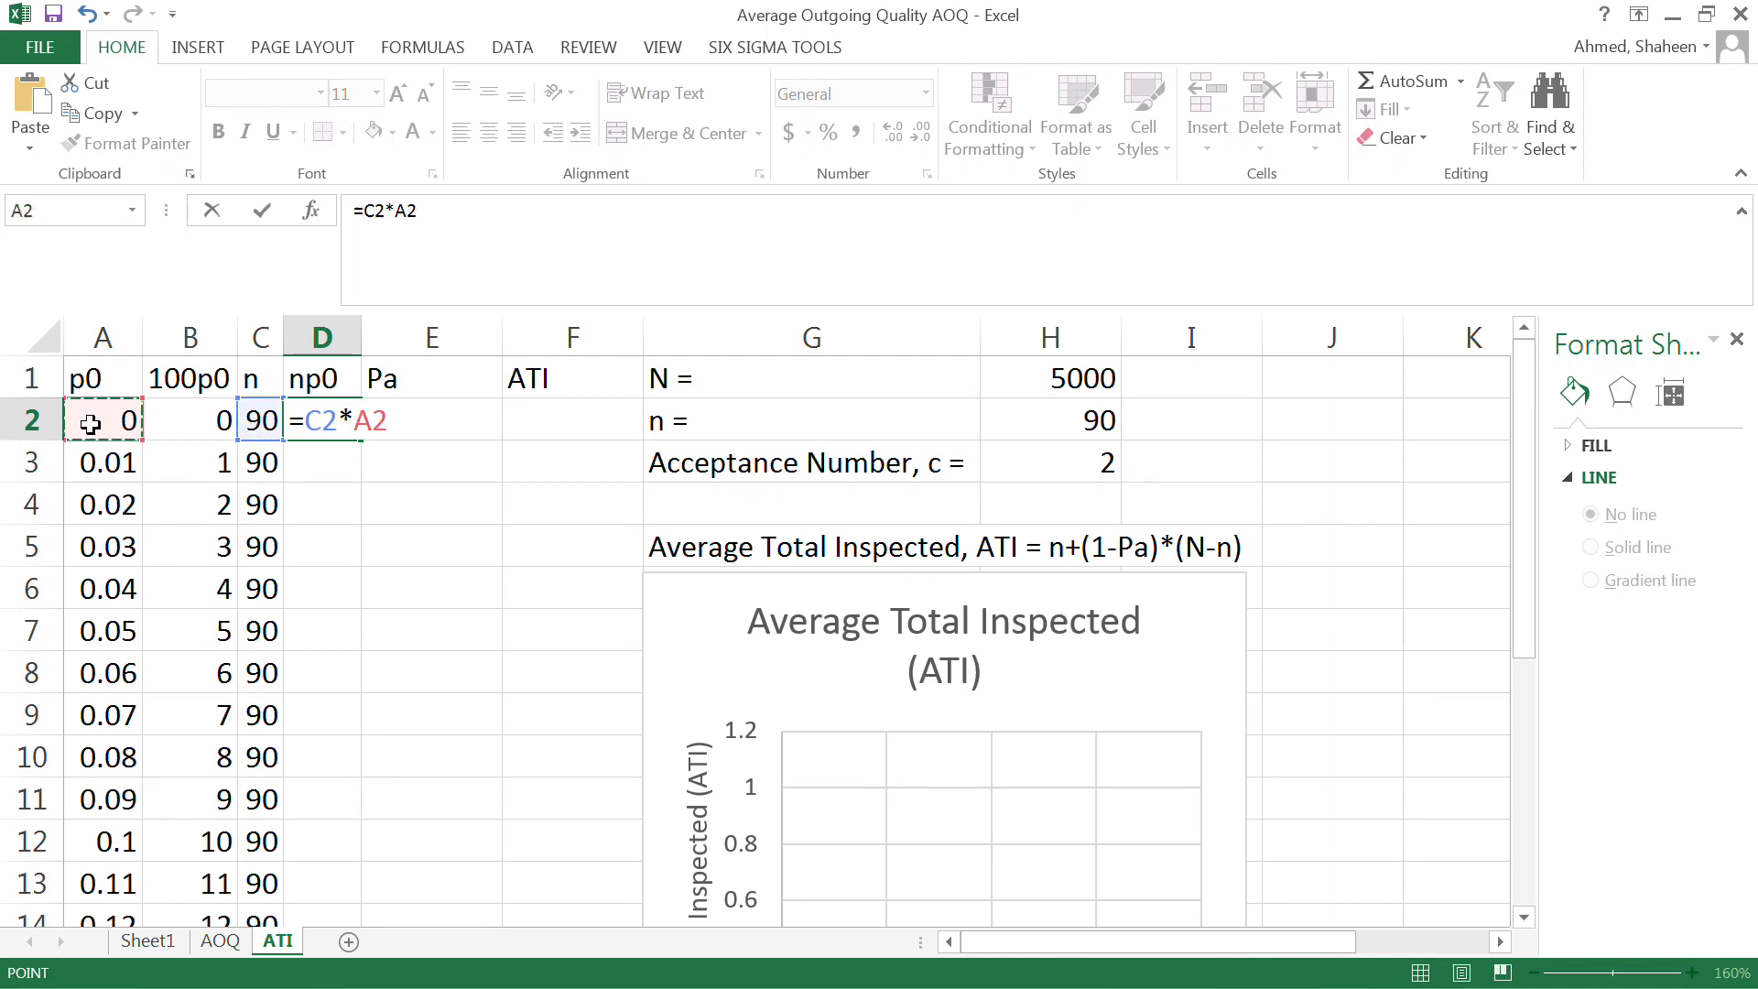
pyautogui.press('Return')
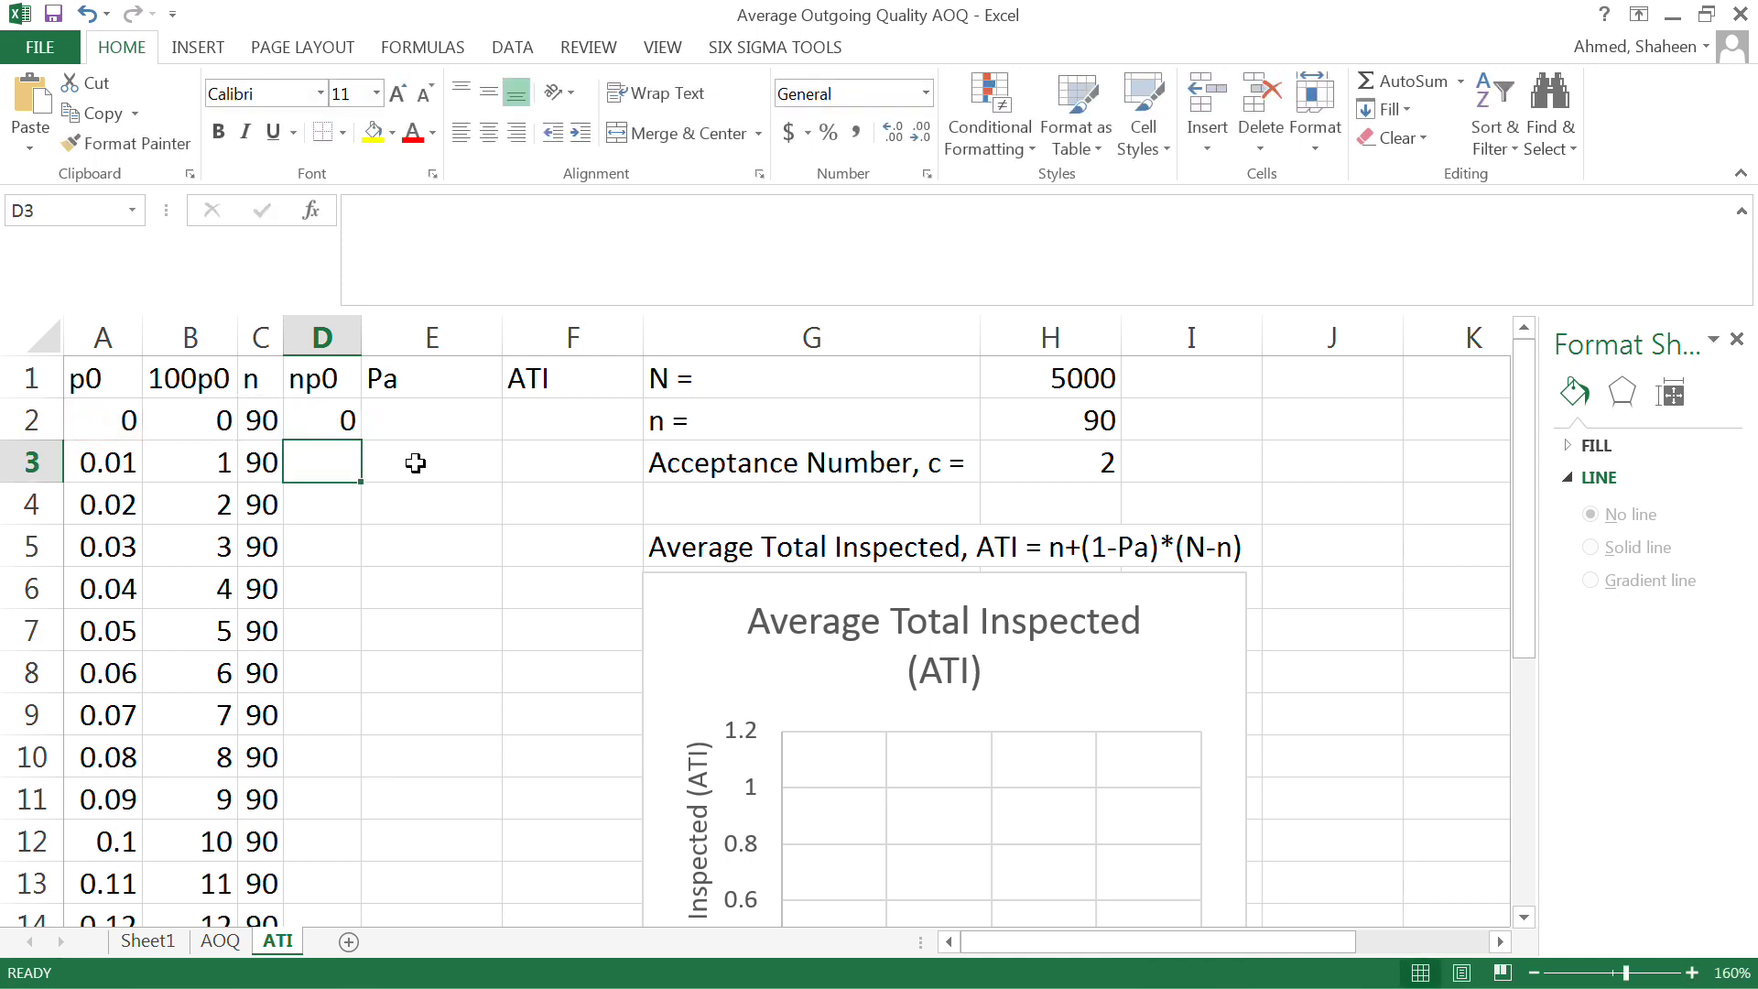
pyautogui.click(339, 421)
pyautogui.doubleClick(366, 440)
pyautogui.click(431, 420)
pyautogui.write('=')
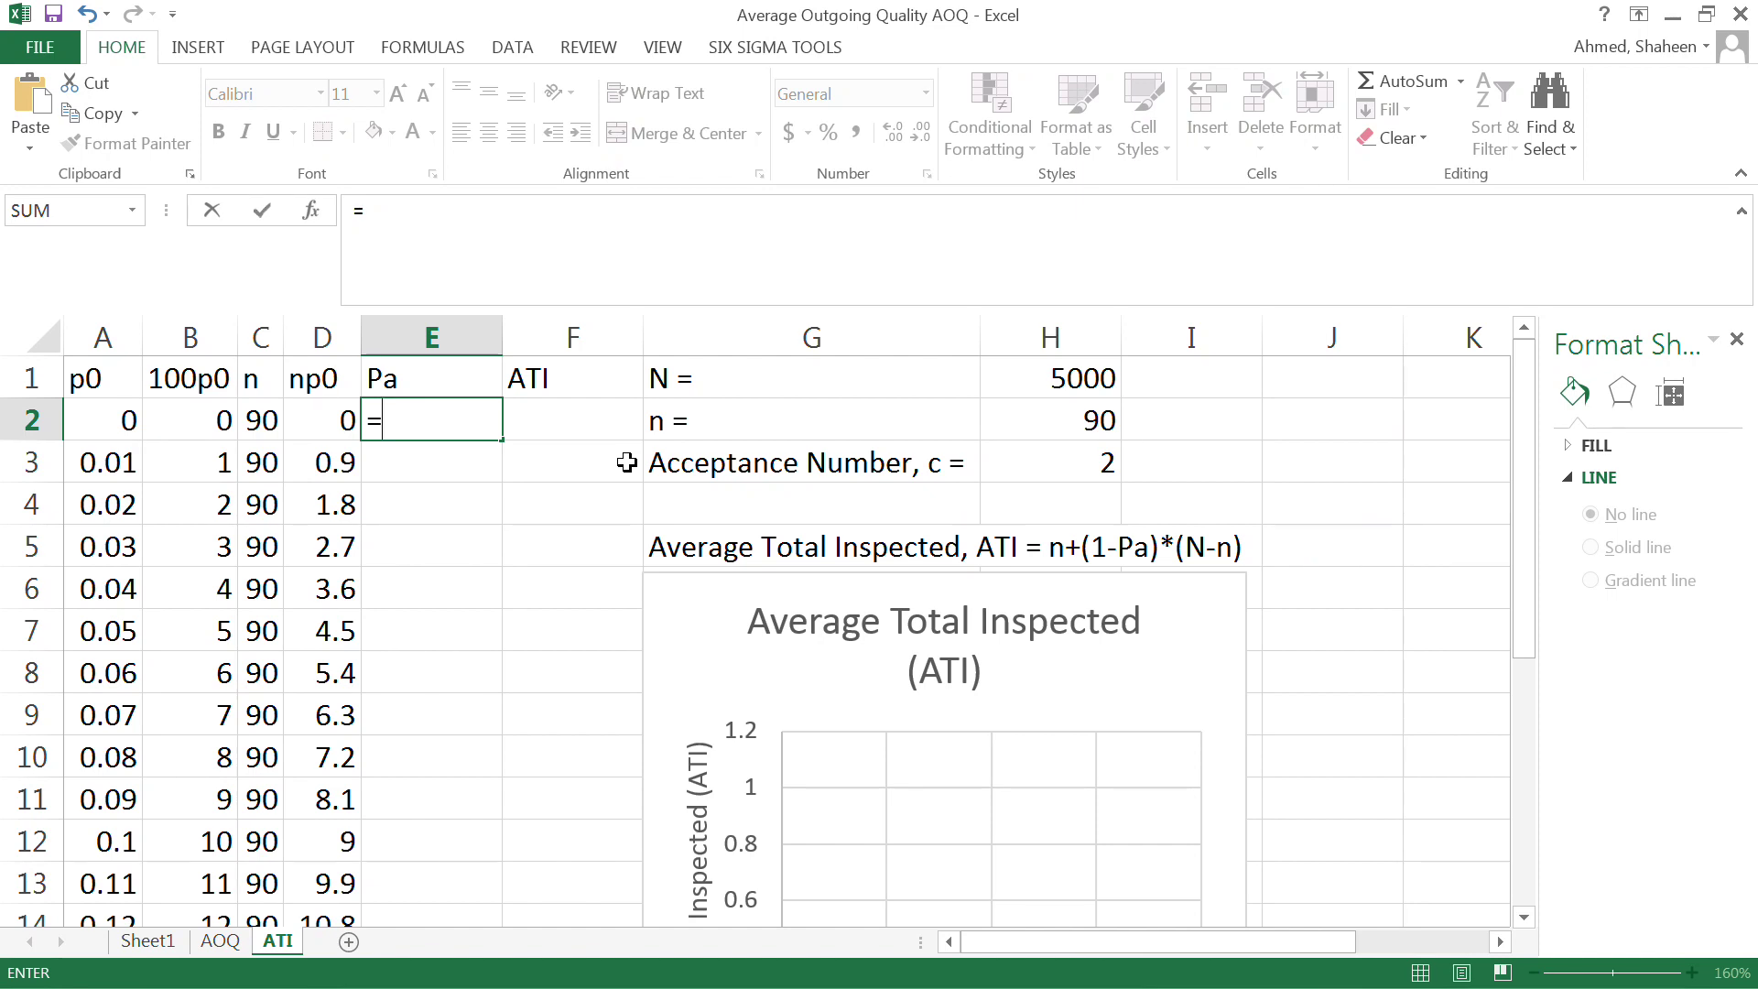
pyautogui.write('p')
# Step: Enter the Pa formula =POISSON($H$3,D2,1) in E2
pyautogui.press('BackSpace')
pyautogui.write('PIO')
pyautogui.press('BackSpace')
pyautogui.press('BackSpace')
pyautogui.write('OISSON')
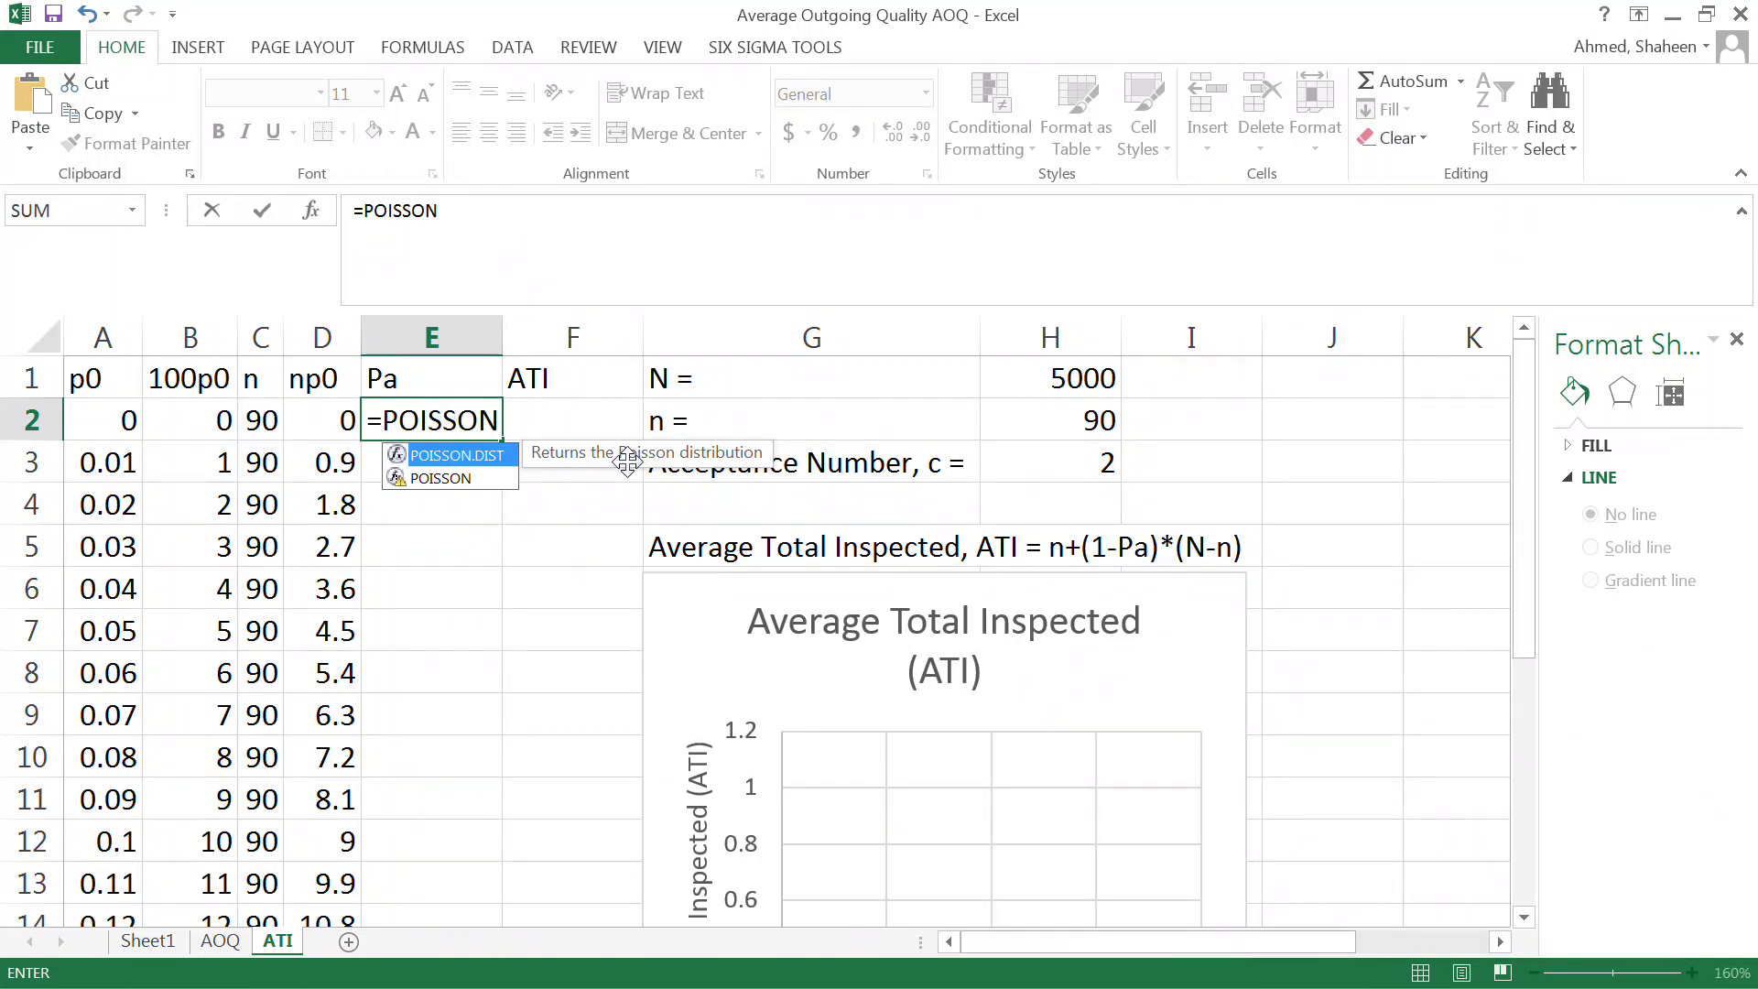
pyautogui.write('(')
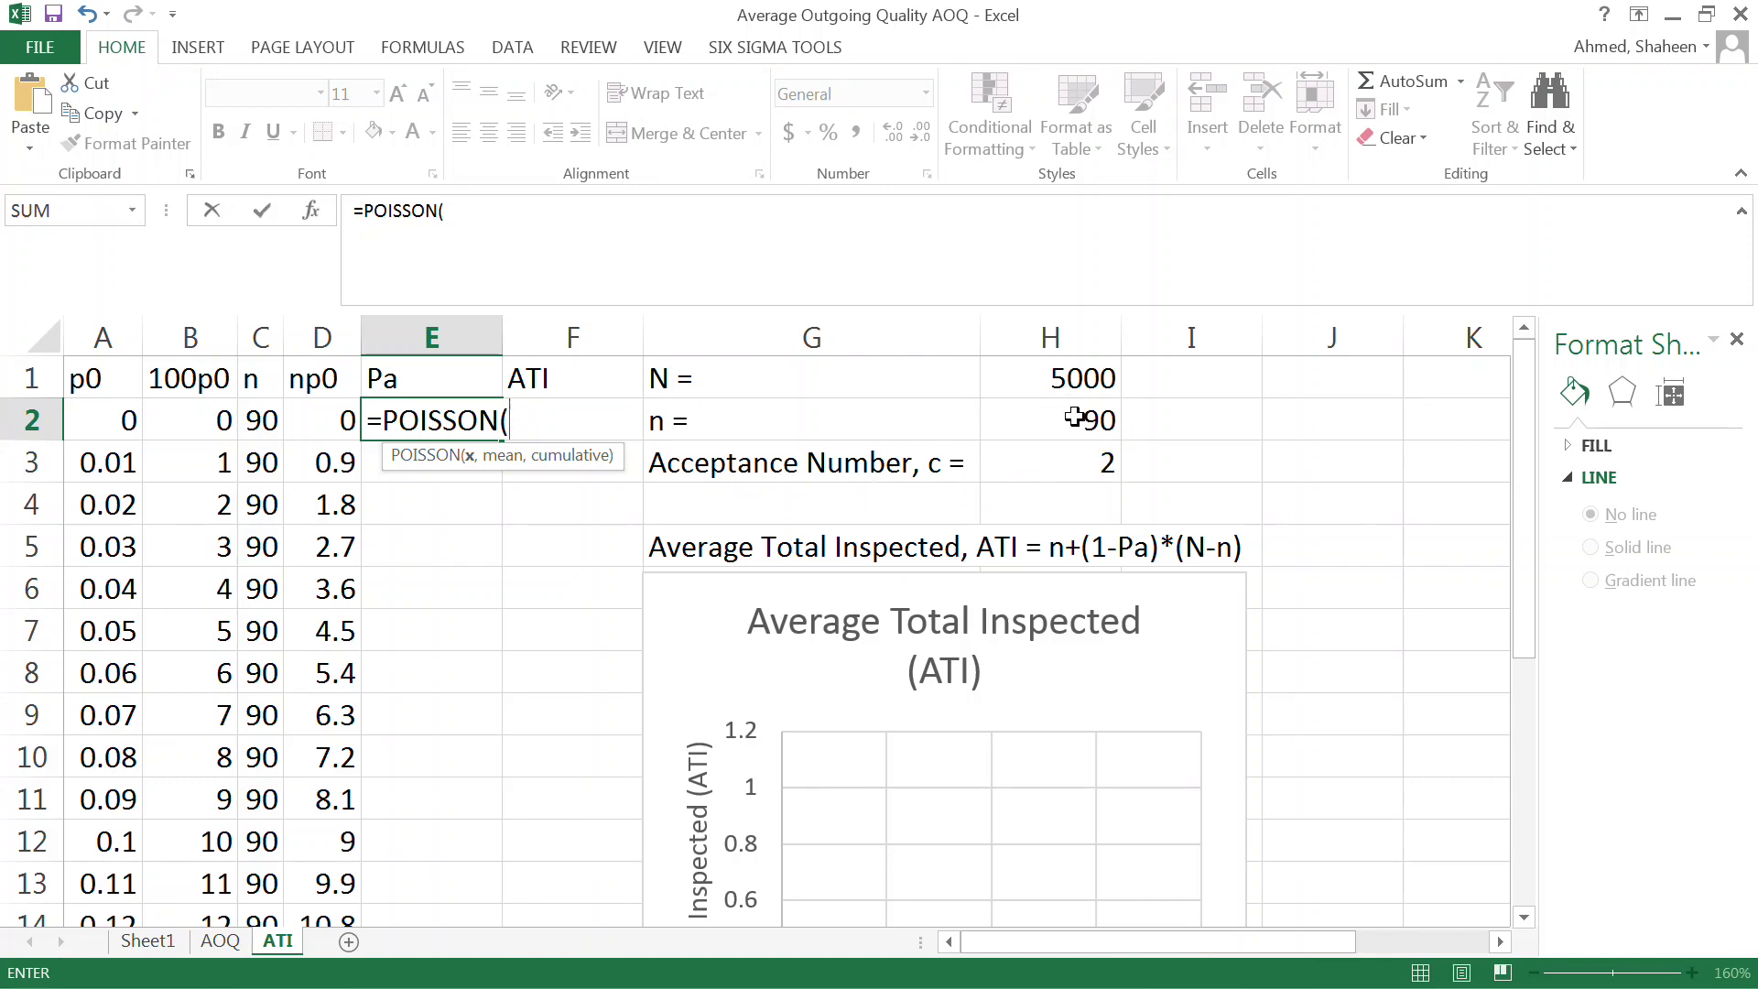
pyautogui.click(1081, 466)
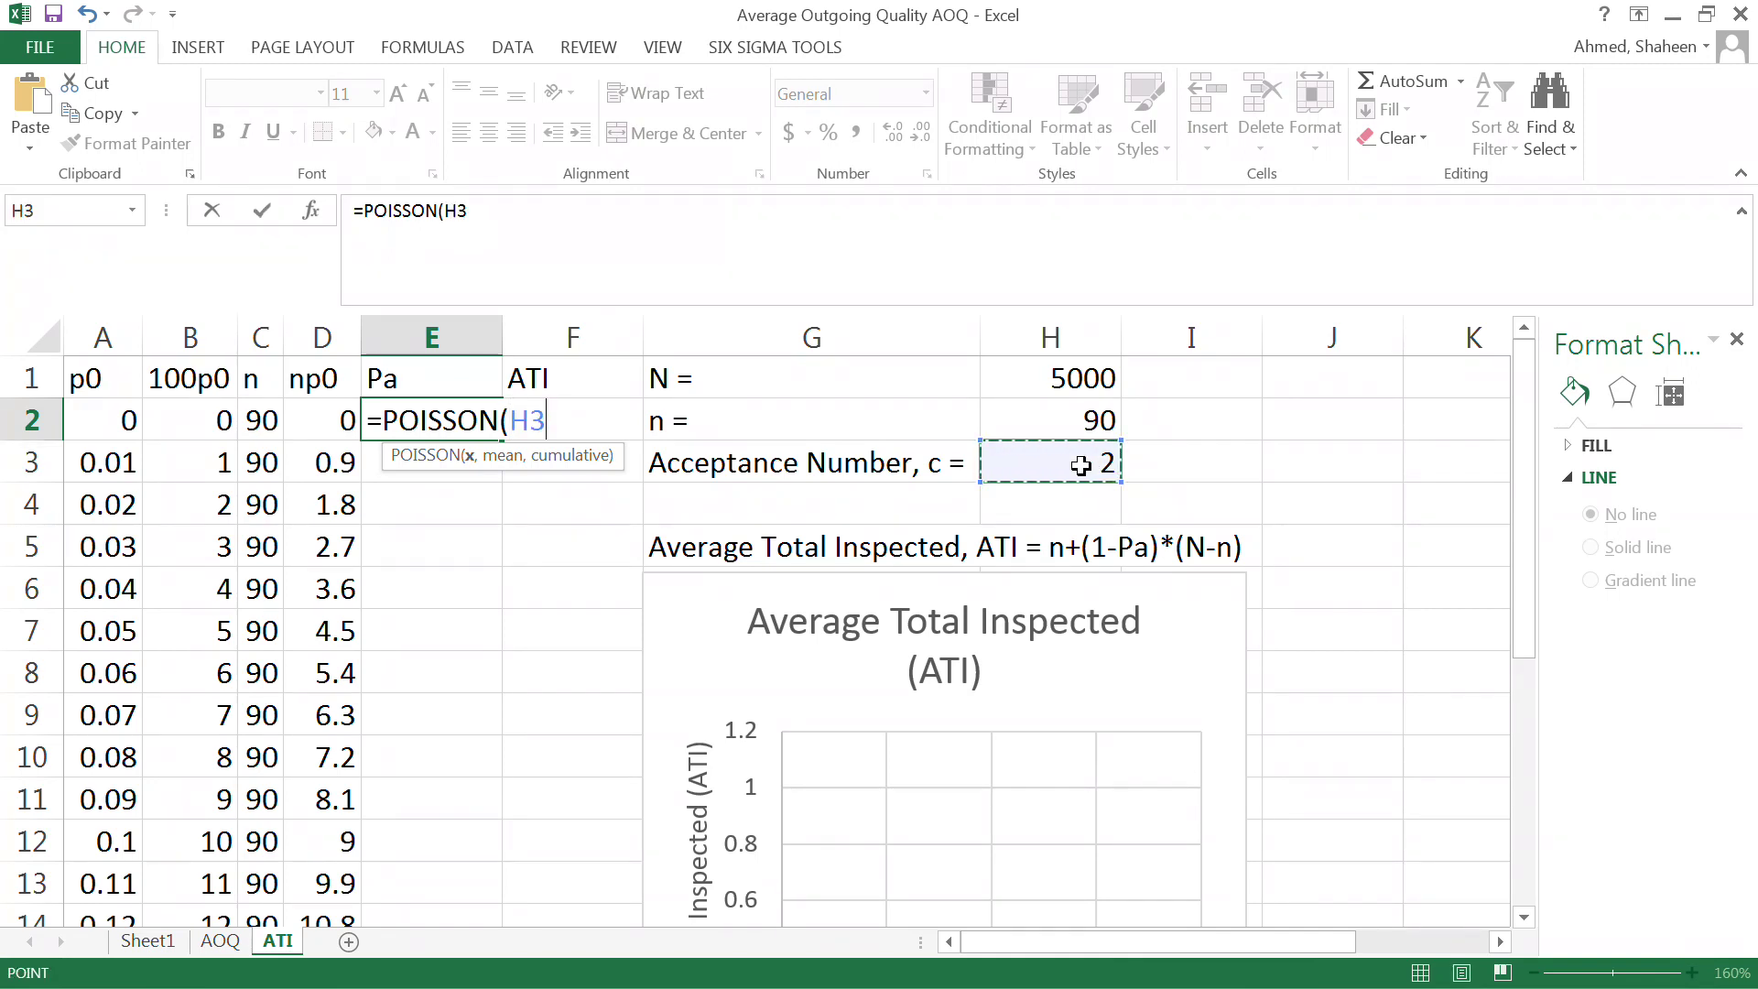
pyautogui.press('F4')
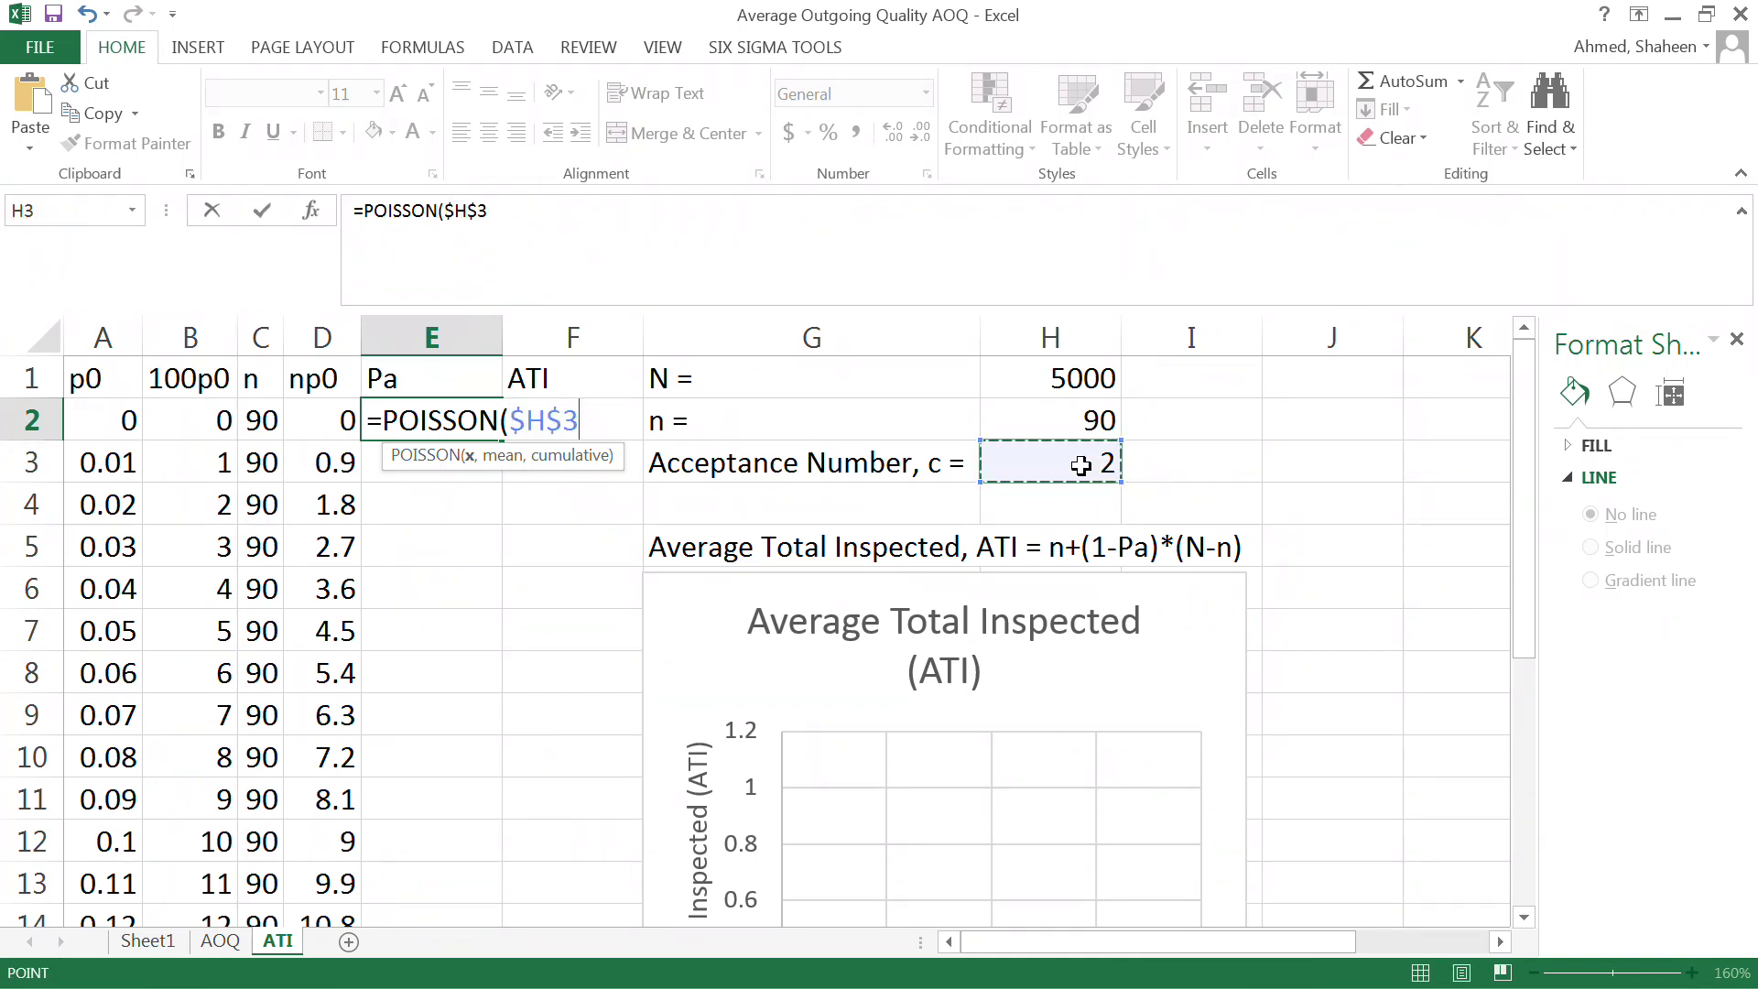
pyautogui.write(',')
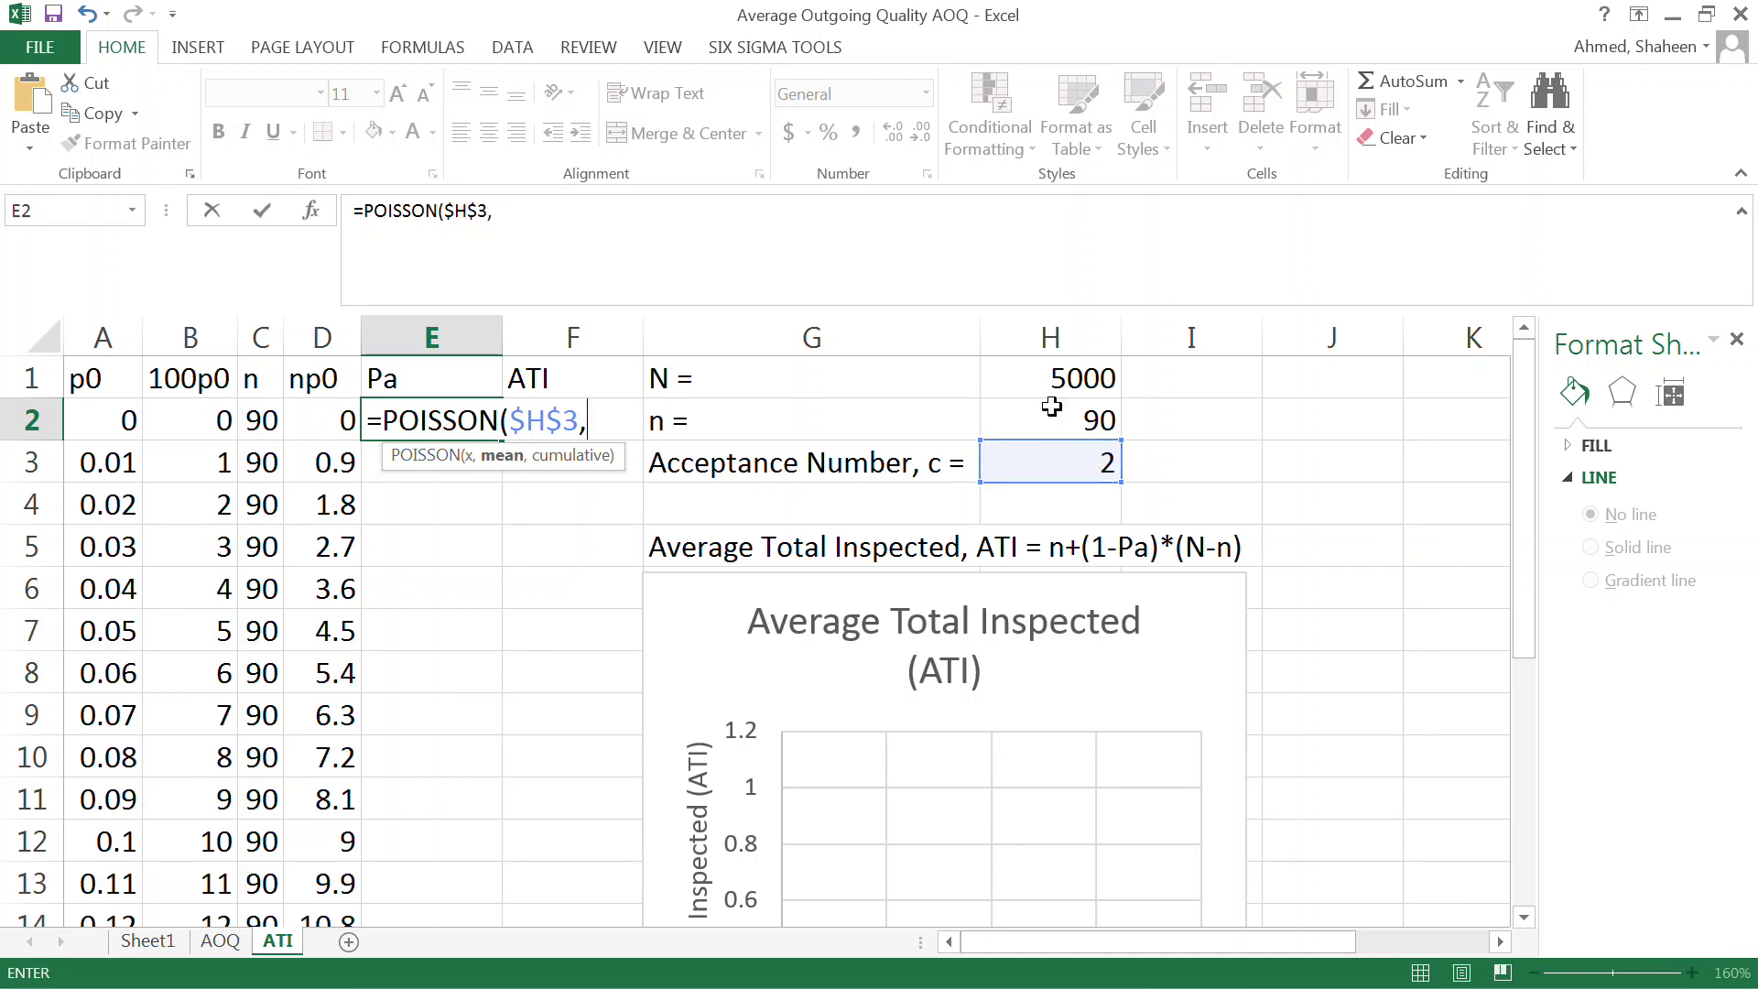
pyautogui.click(322, 420)
pyautogui.write(',')
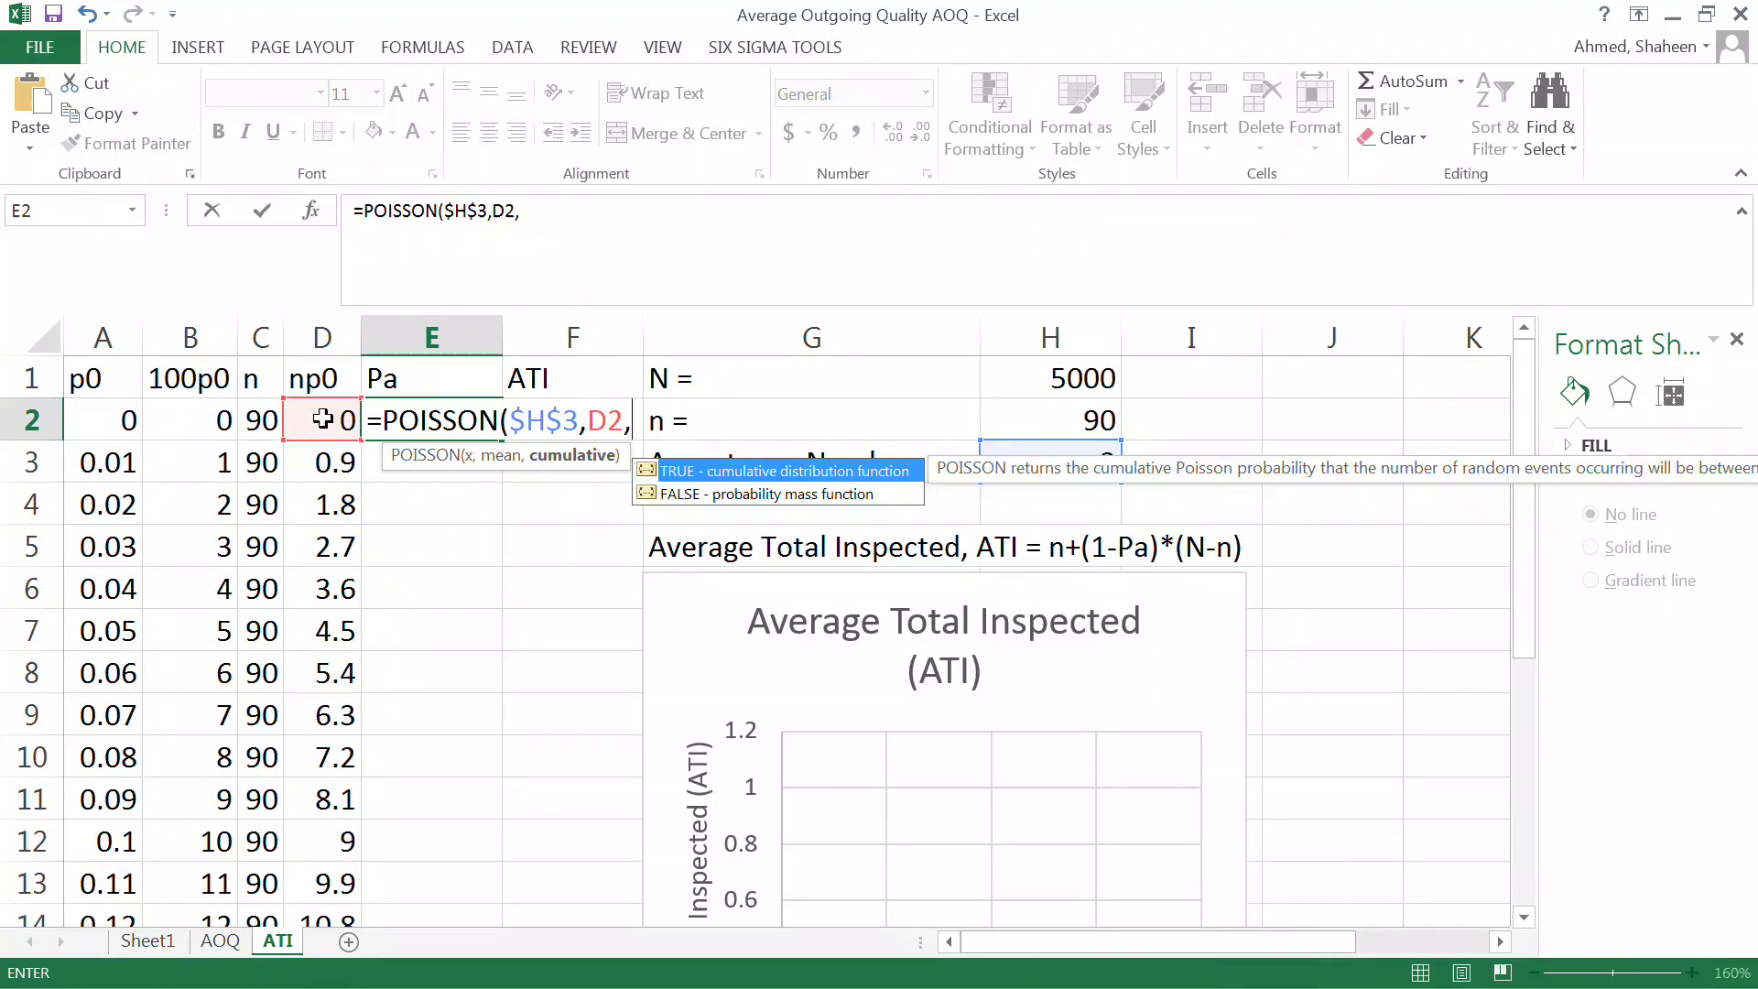
pyautogui.write('1')
pyautogui.press('Escape')
pyautogui.write(')')
pyautogui.press('Return')
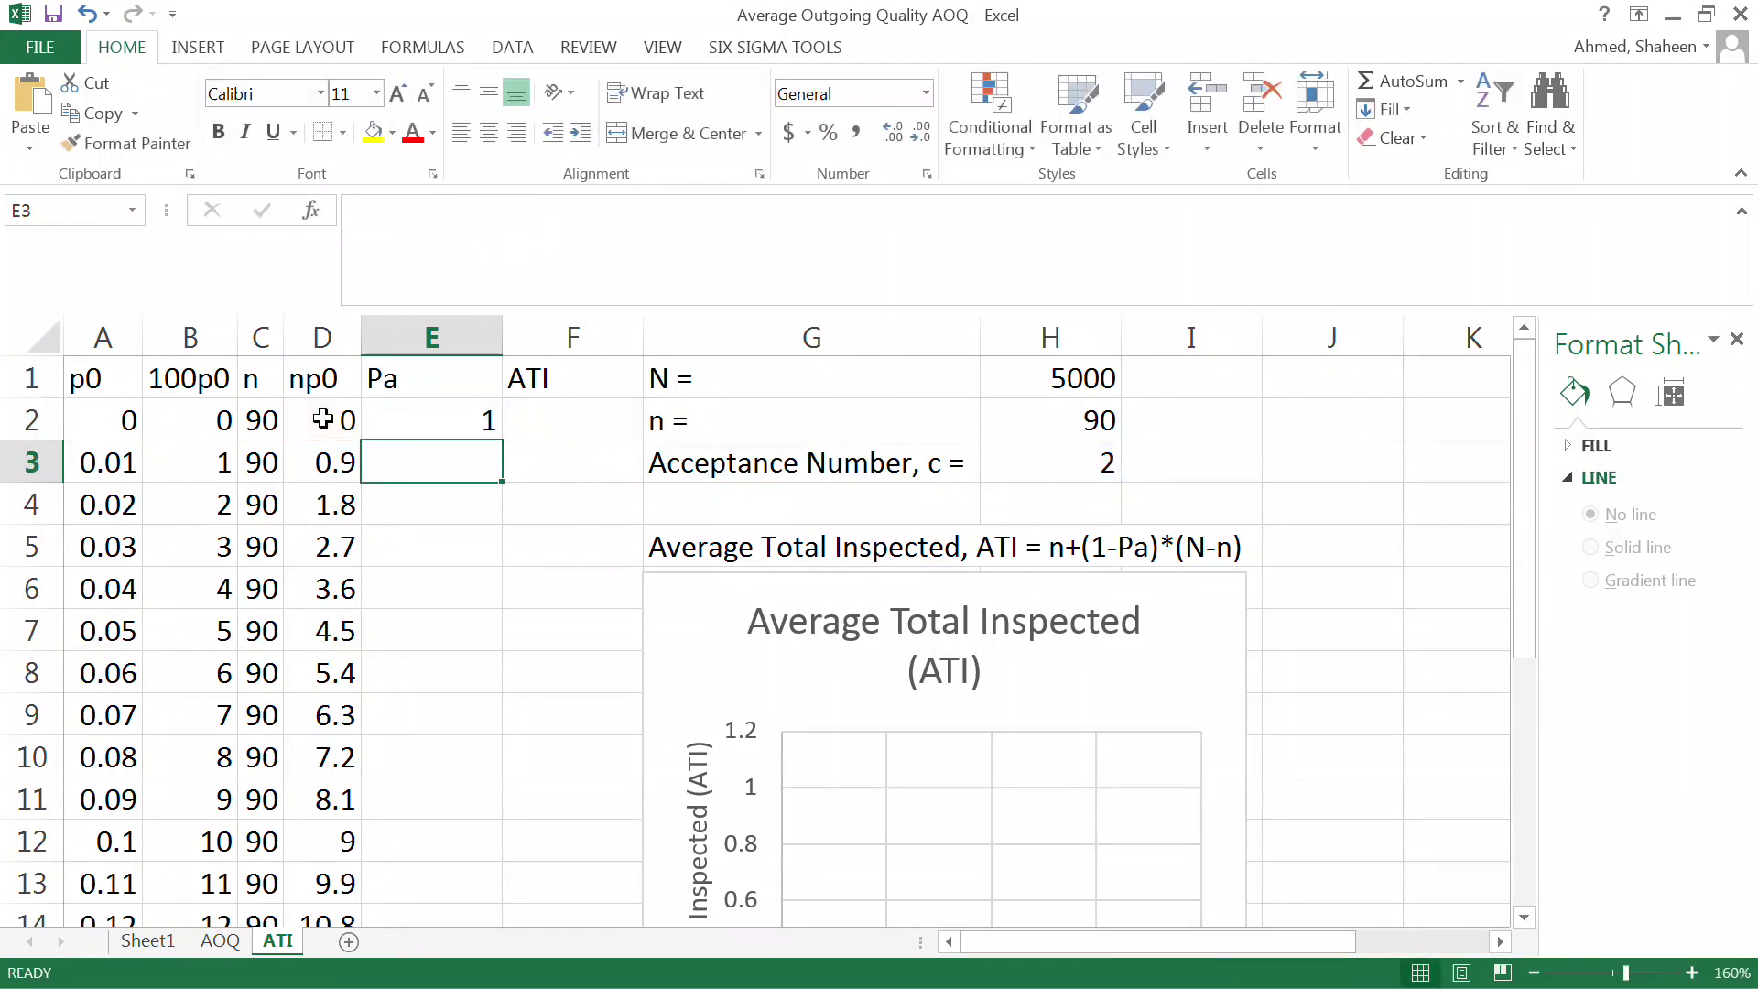
# Step: Fill the Pa formula from E2 down the whole column
pyautogui.click(435, 422)
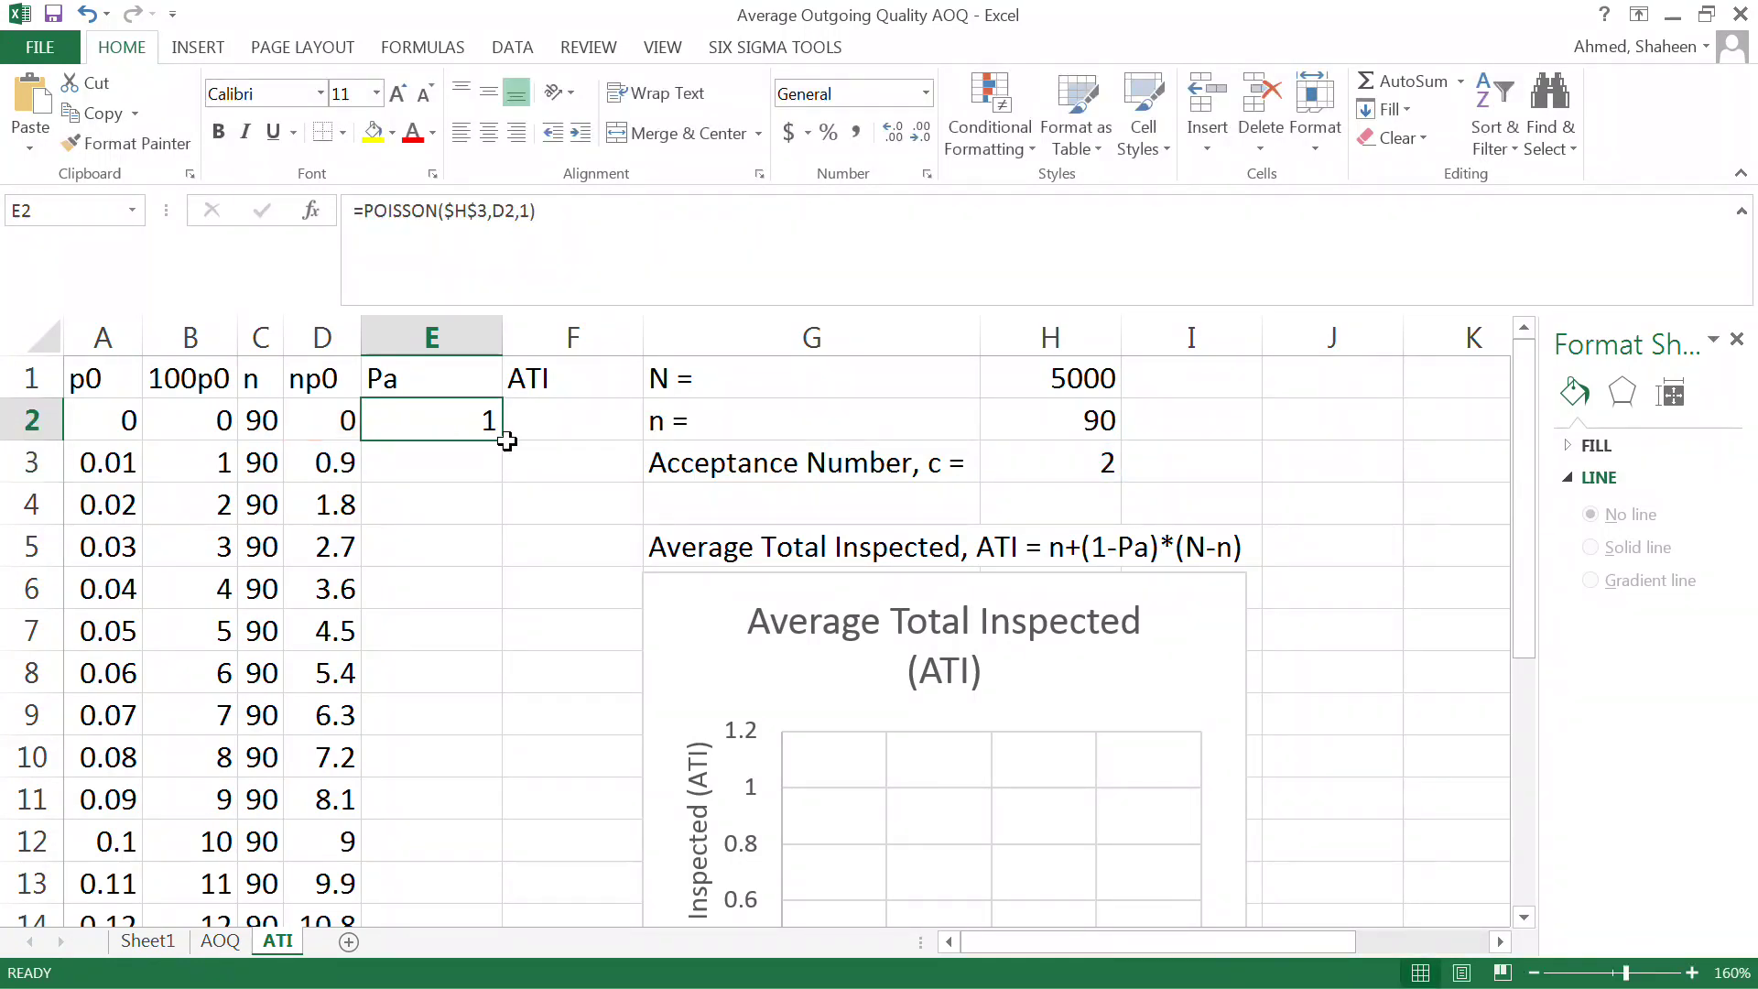
pyautogui.click(508, 438)
pyautogui.click(478, 430)
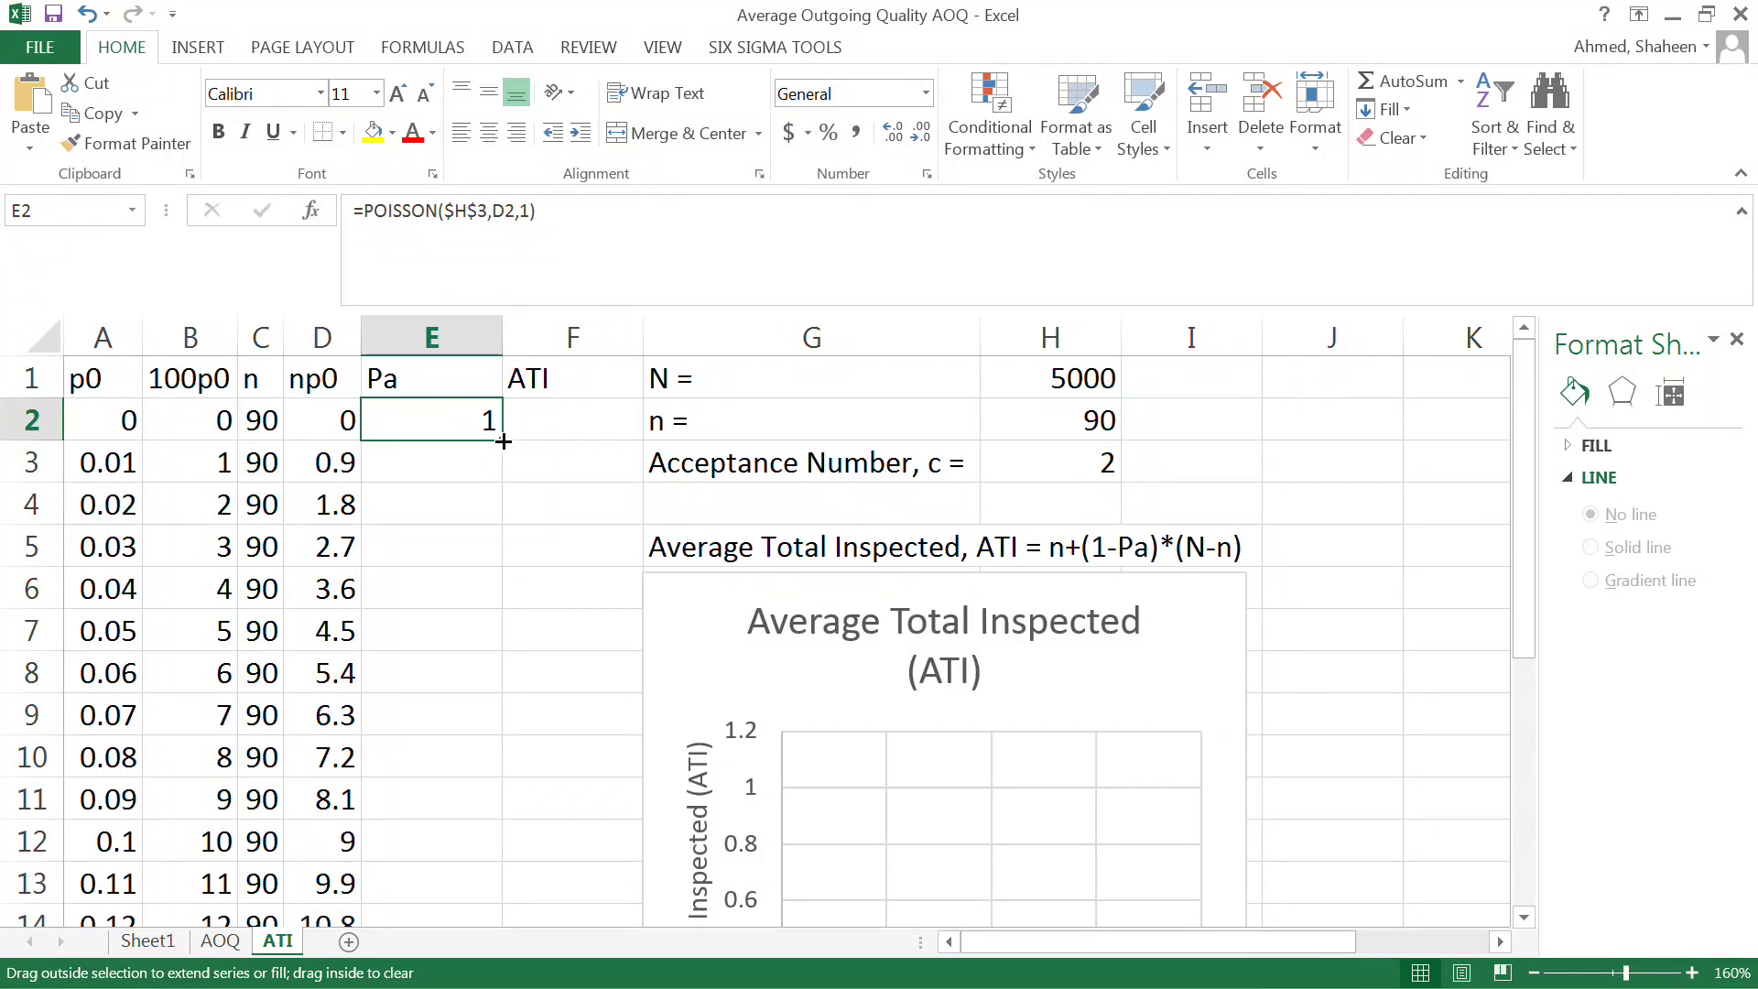
pyautogui.doubleClick(500, 440)
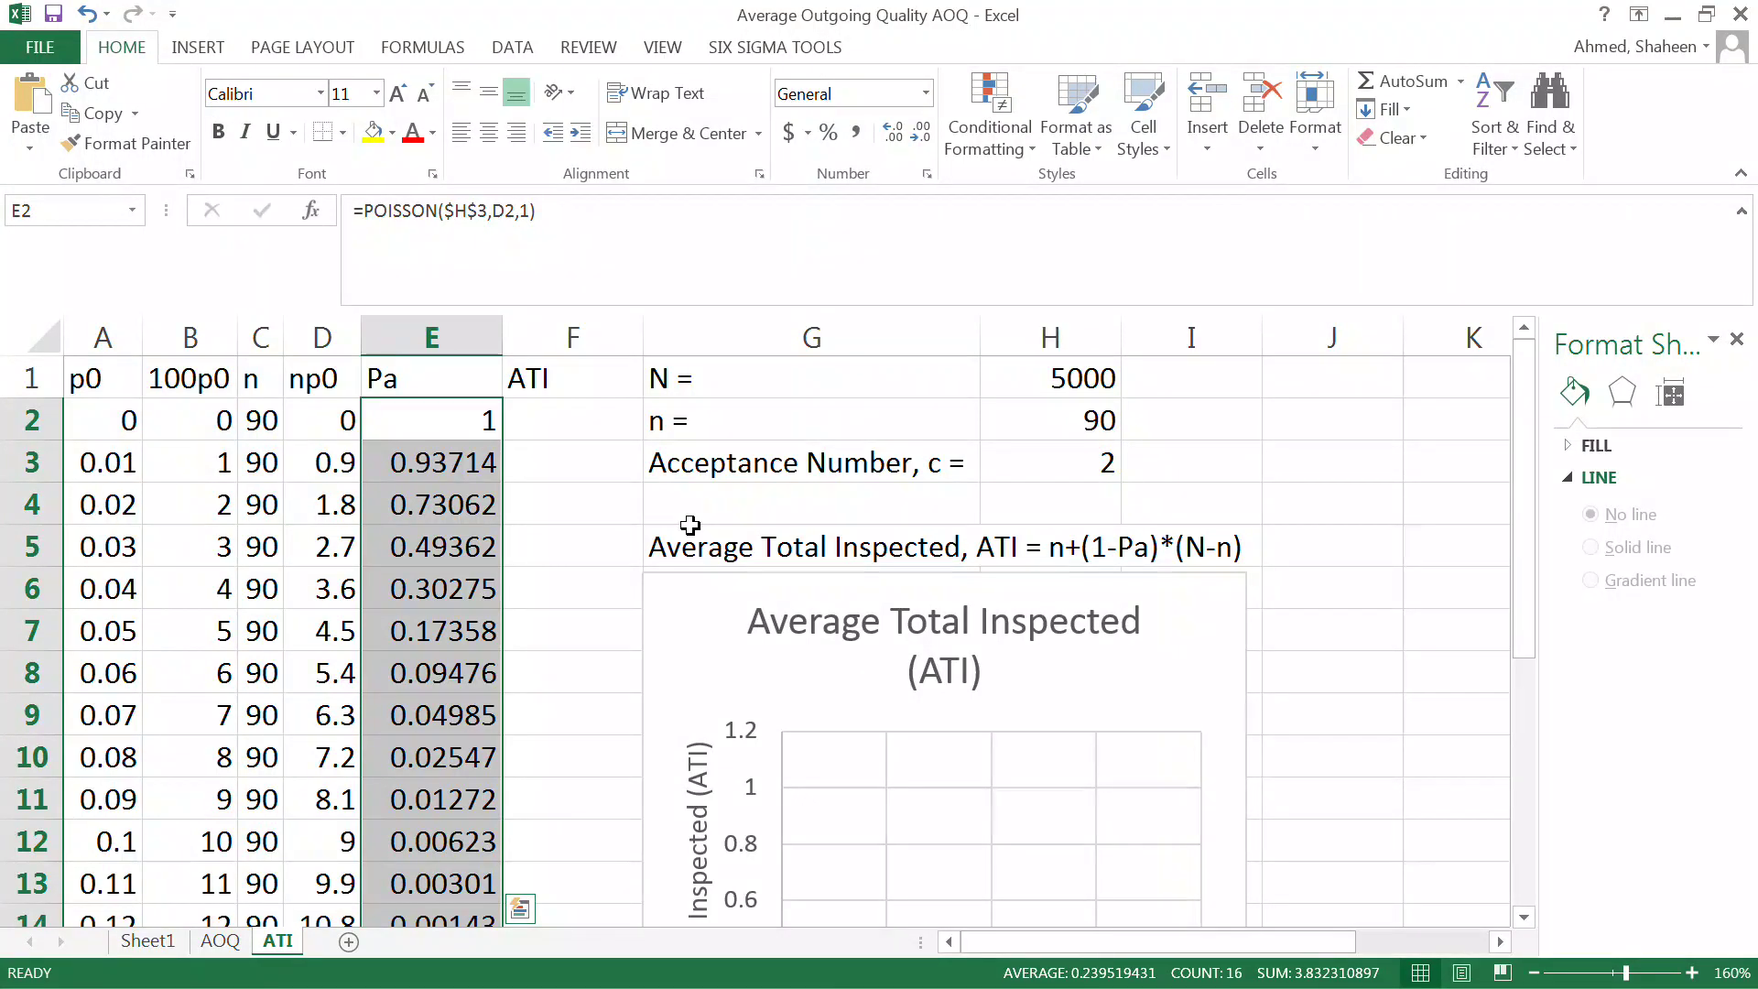
# Step: Nudge the ATI chart down and right, then review cells F2, H3, A2:E3, C2 and the G5 note
pyautogui.click(787, 574)
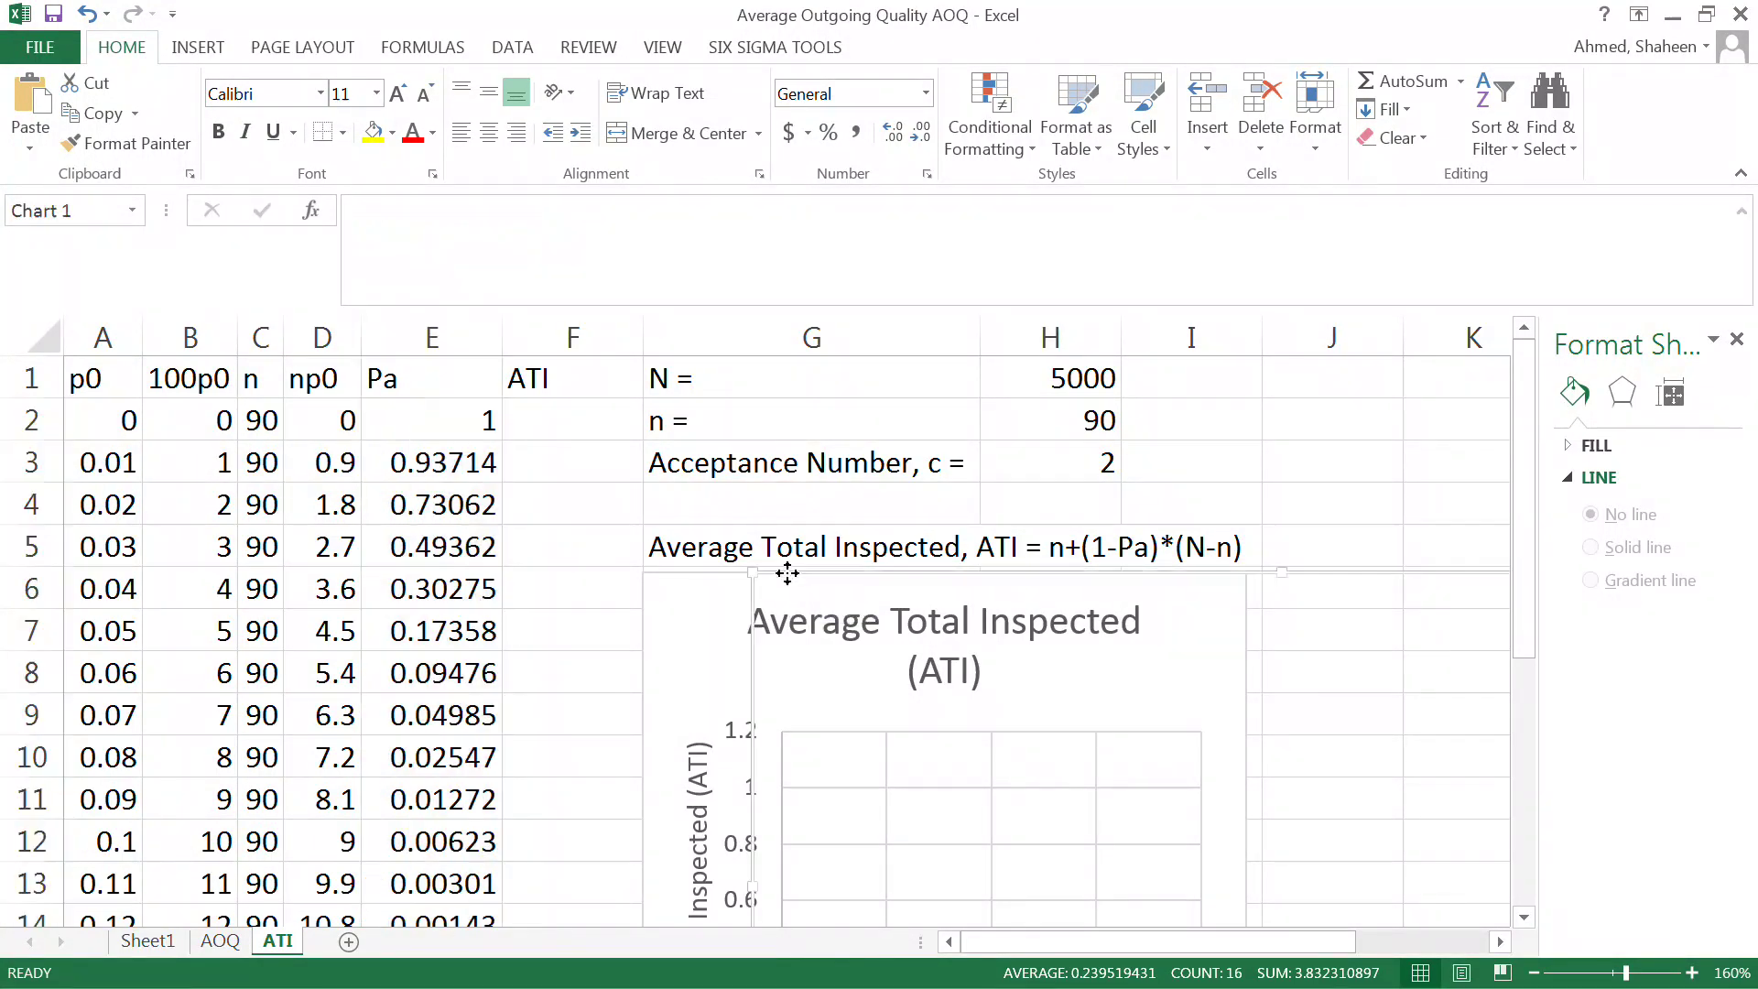
pyautogui.moveTo(786, 574); pyautogui.dragTo(811, 594)
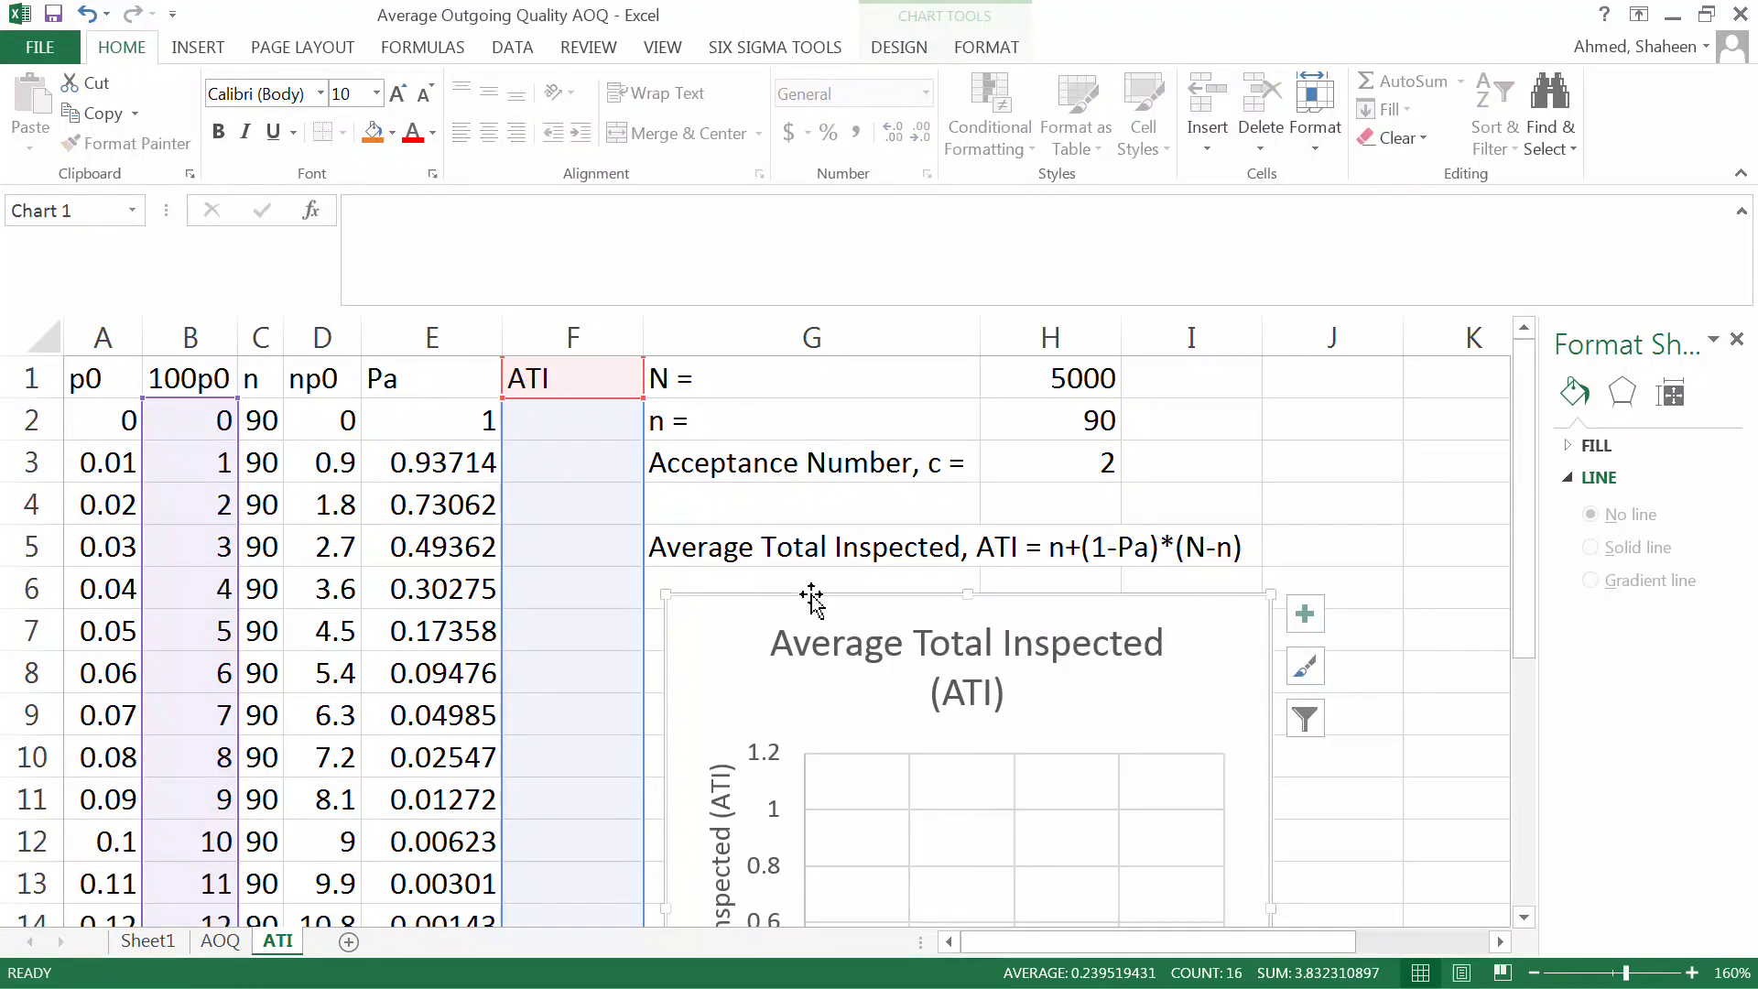
pyautogui.click(577, 432)
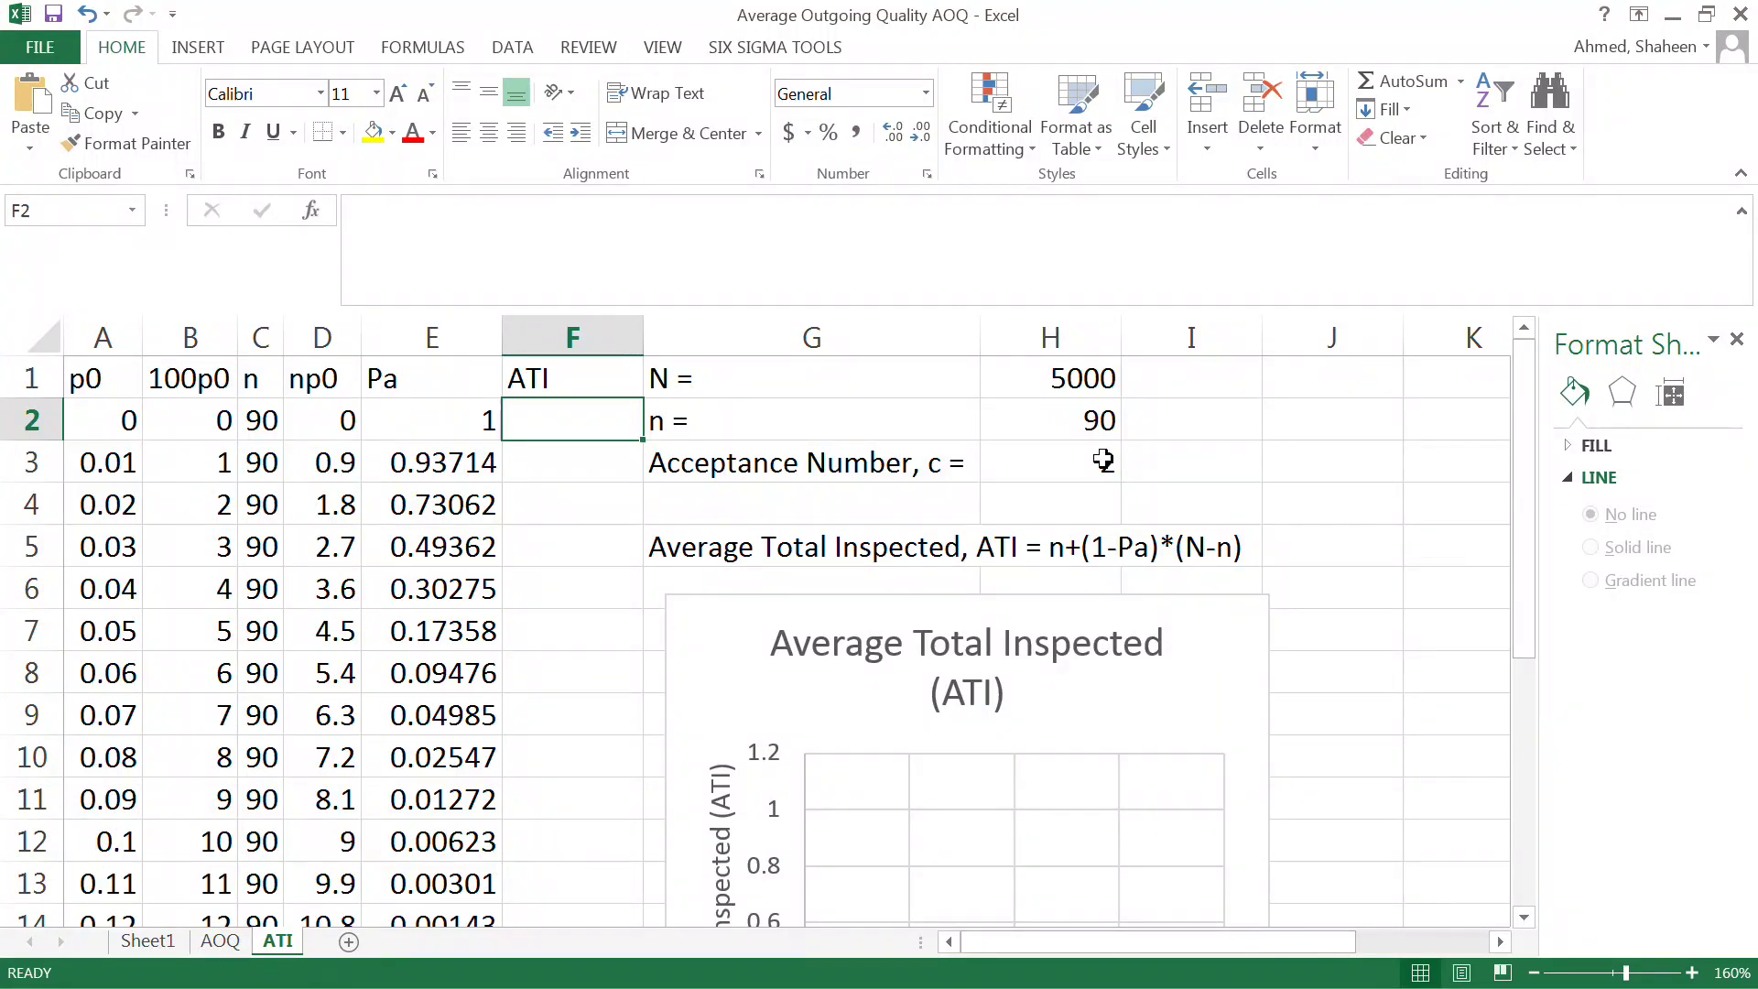
pyautogui.click(1104, 461)
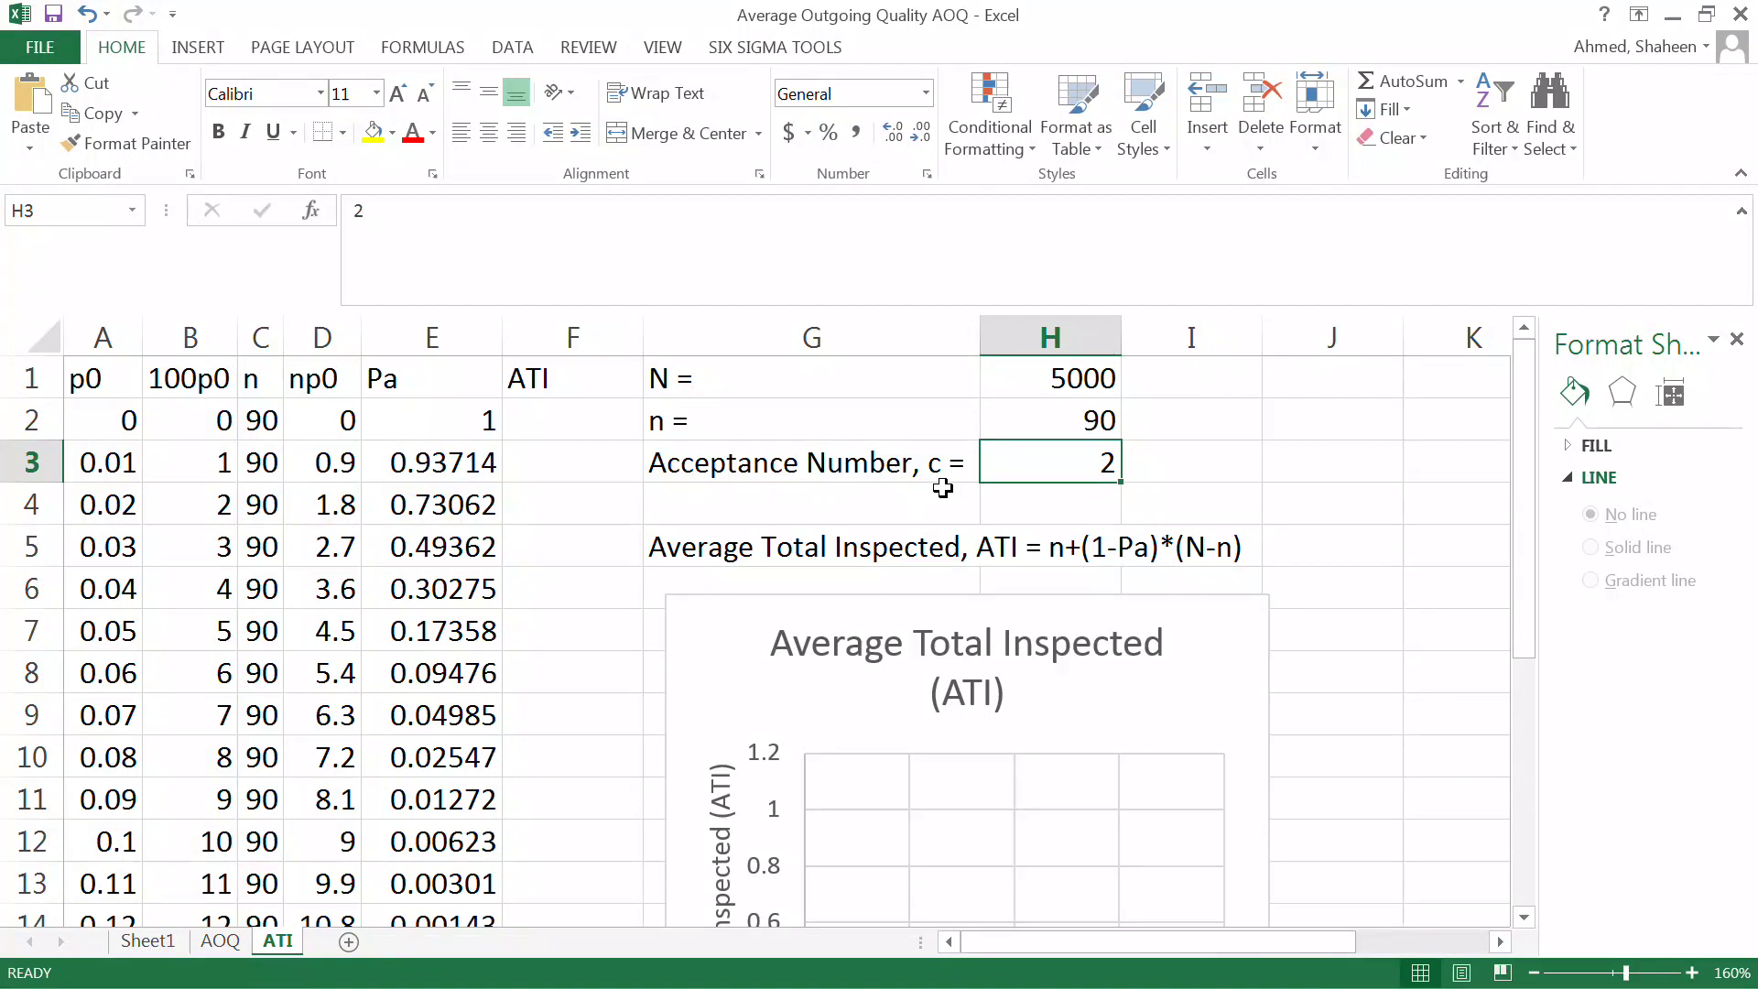
pyautogui.moveTo(102, 420); pyautogui.dragTo(471, 474)
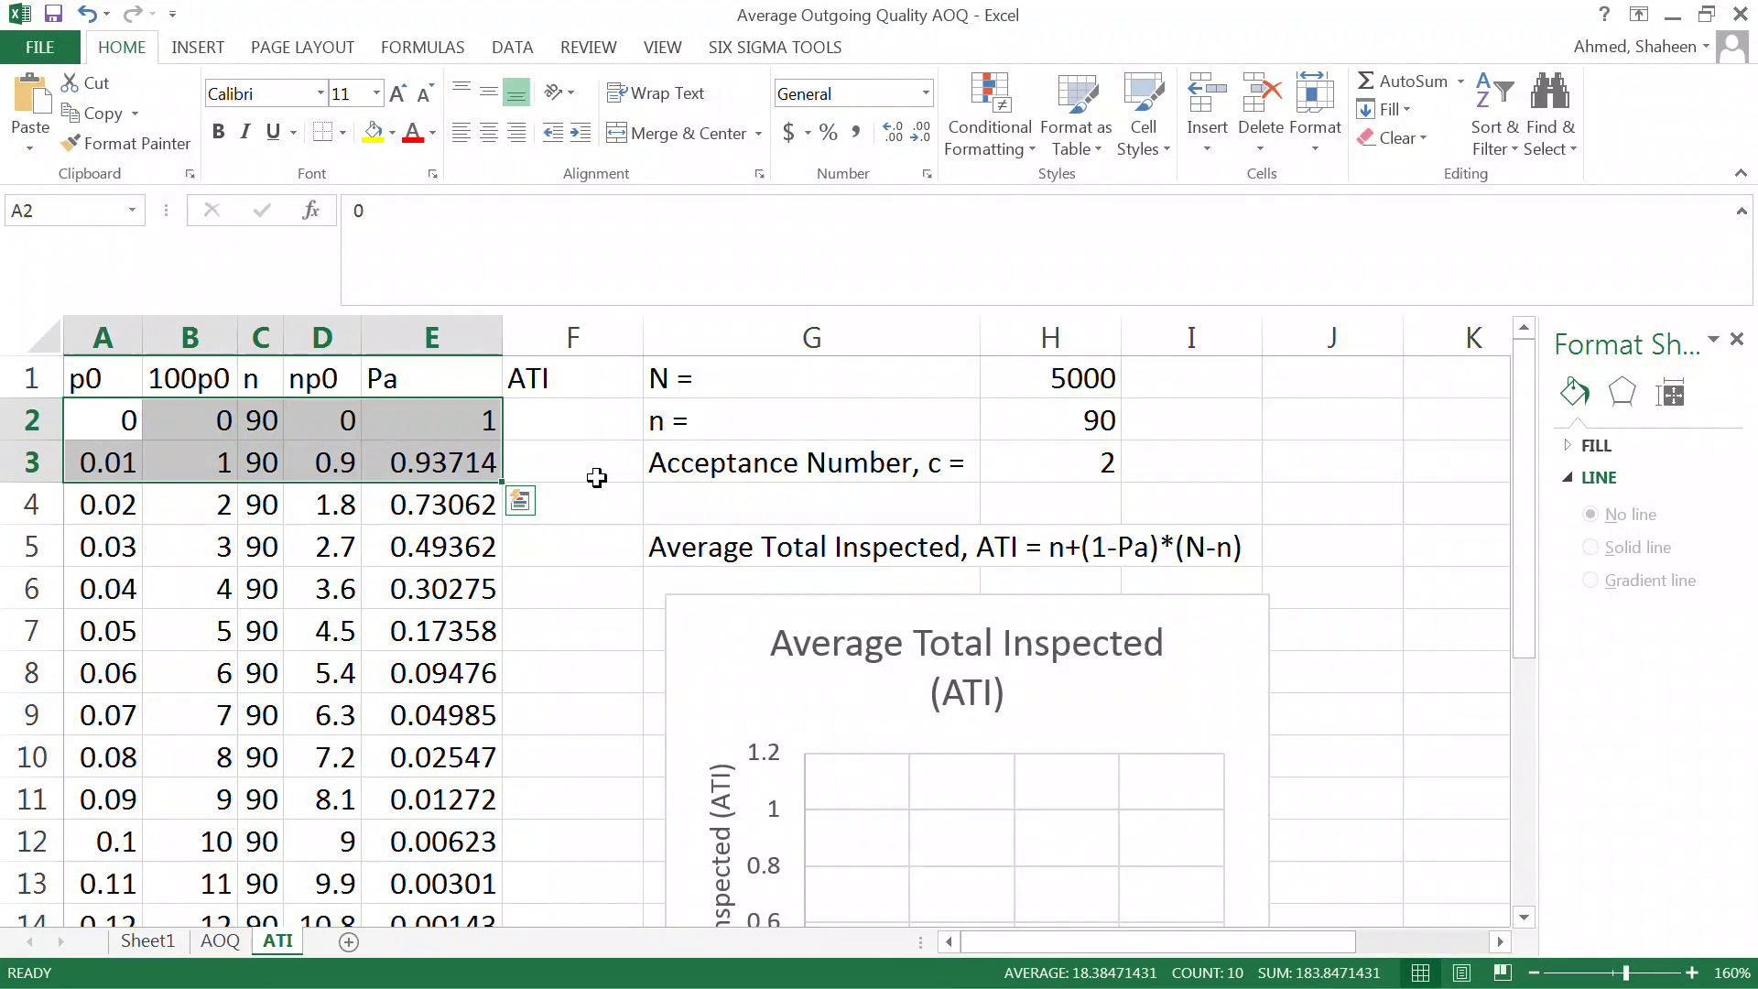
pyautogui.click(257, 421)
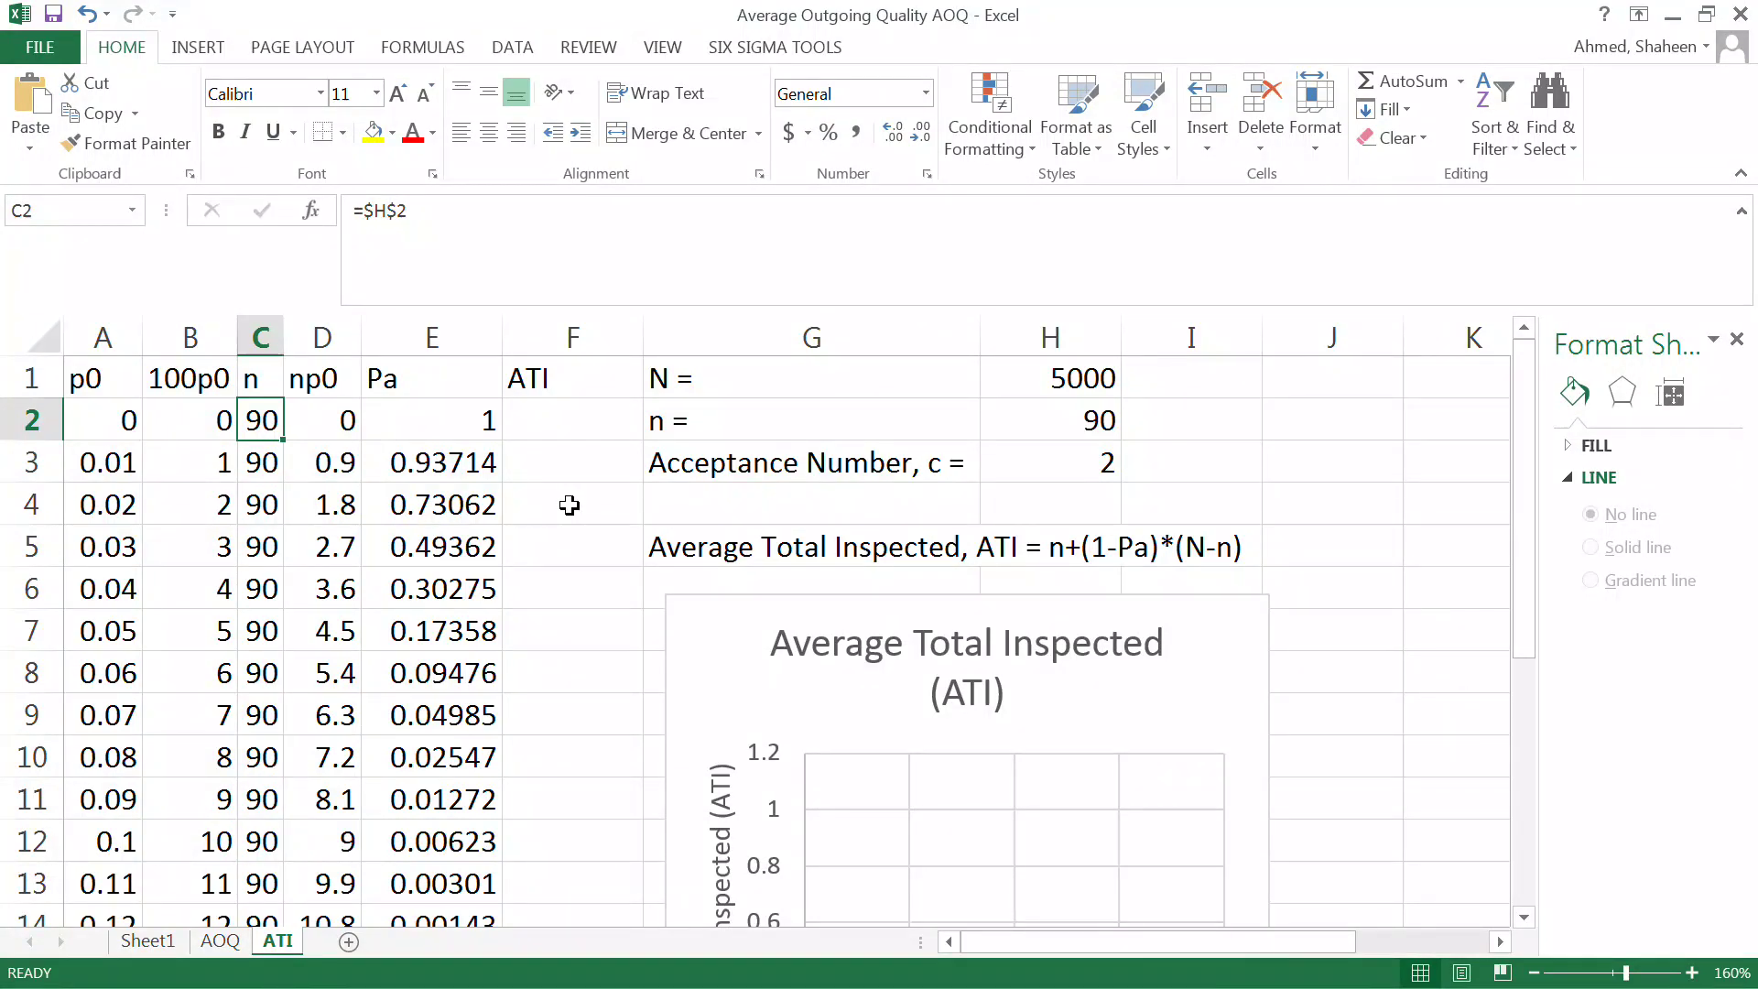
pyautogui.click(787, 540)
pyautogui.doubleClick(906, 550)
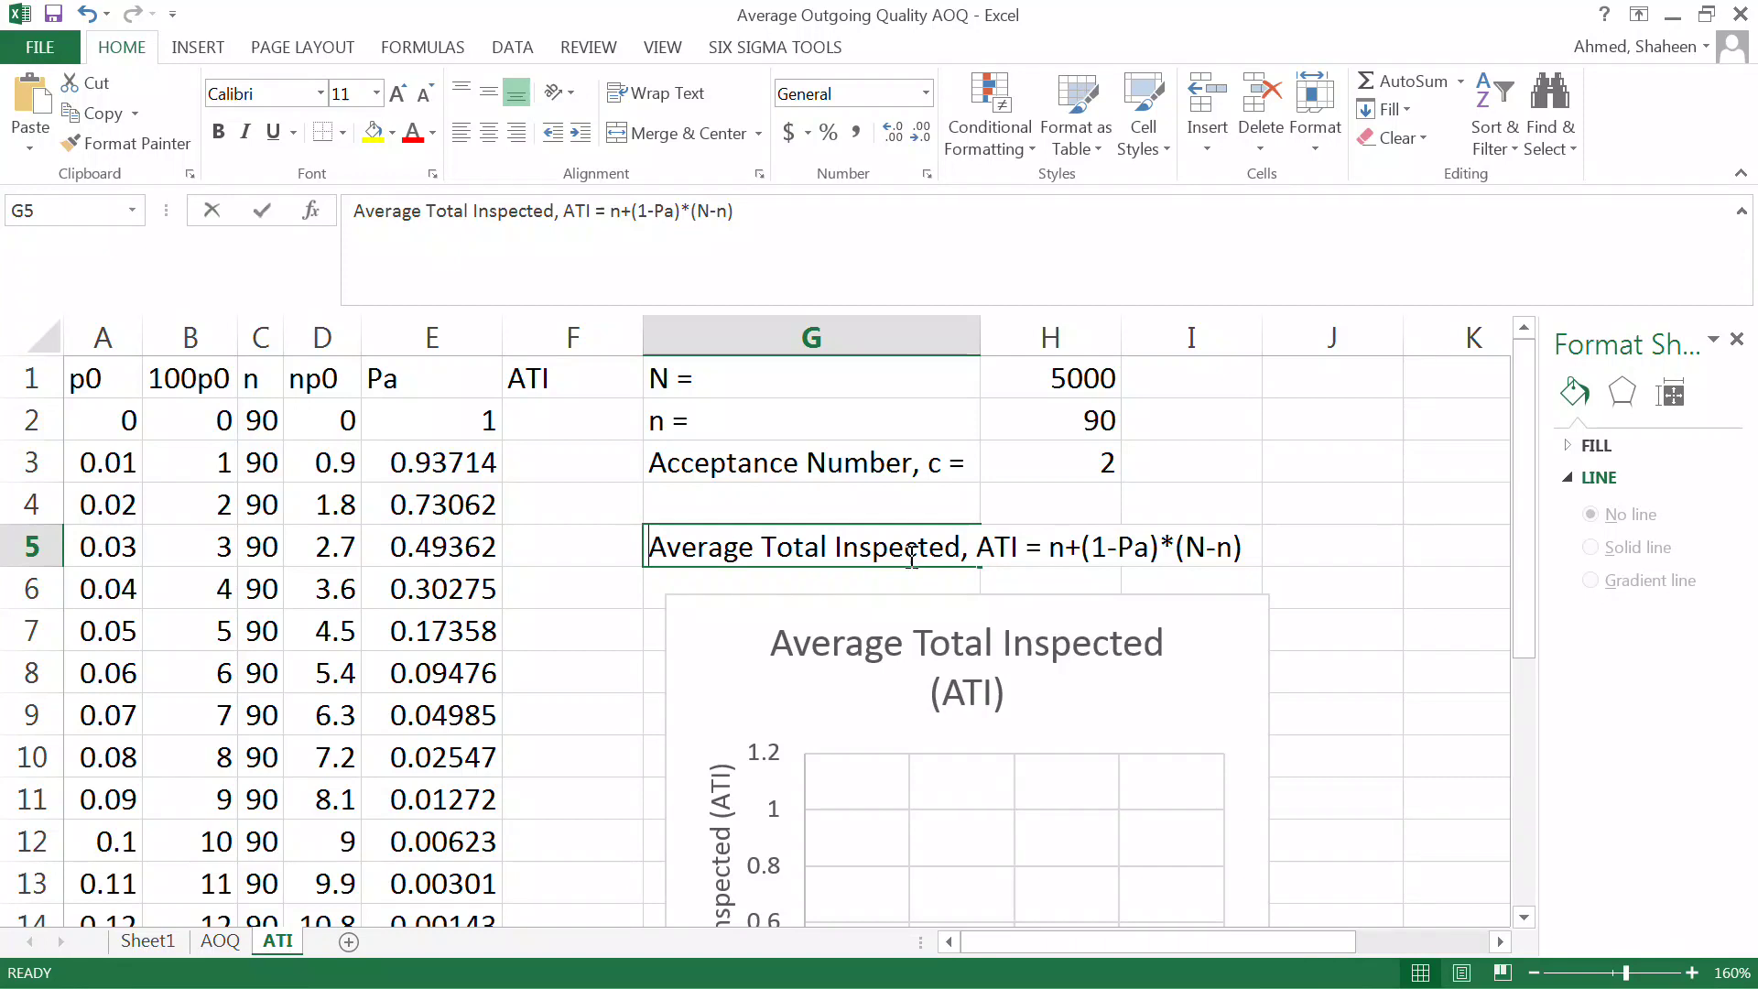
pyautogui.click(1046, 547)
pyautogui.moveTo(1046, 547); pyautogui.dragTo(1071, 544)
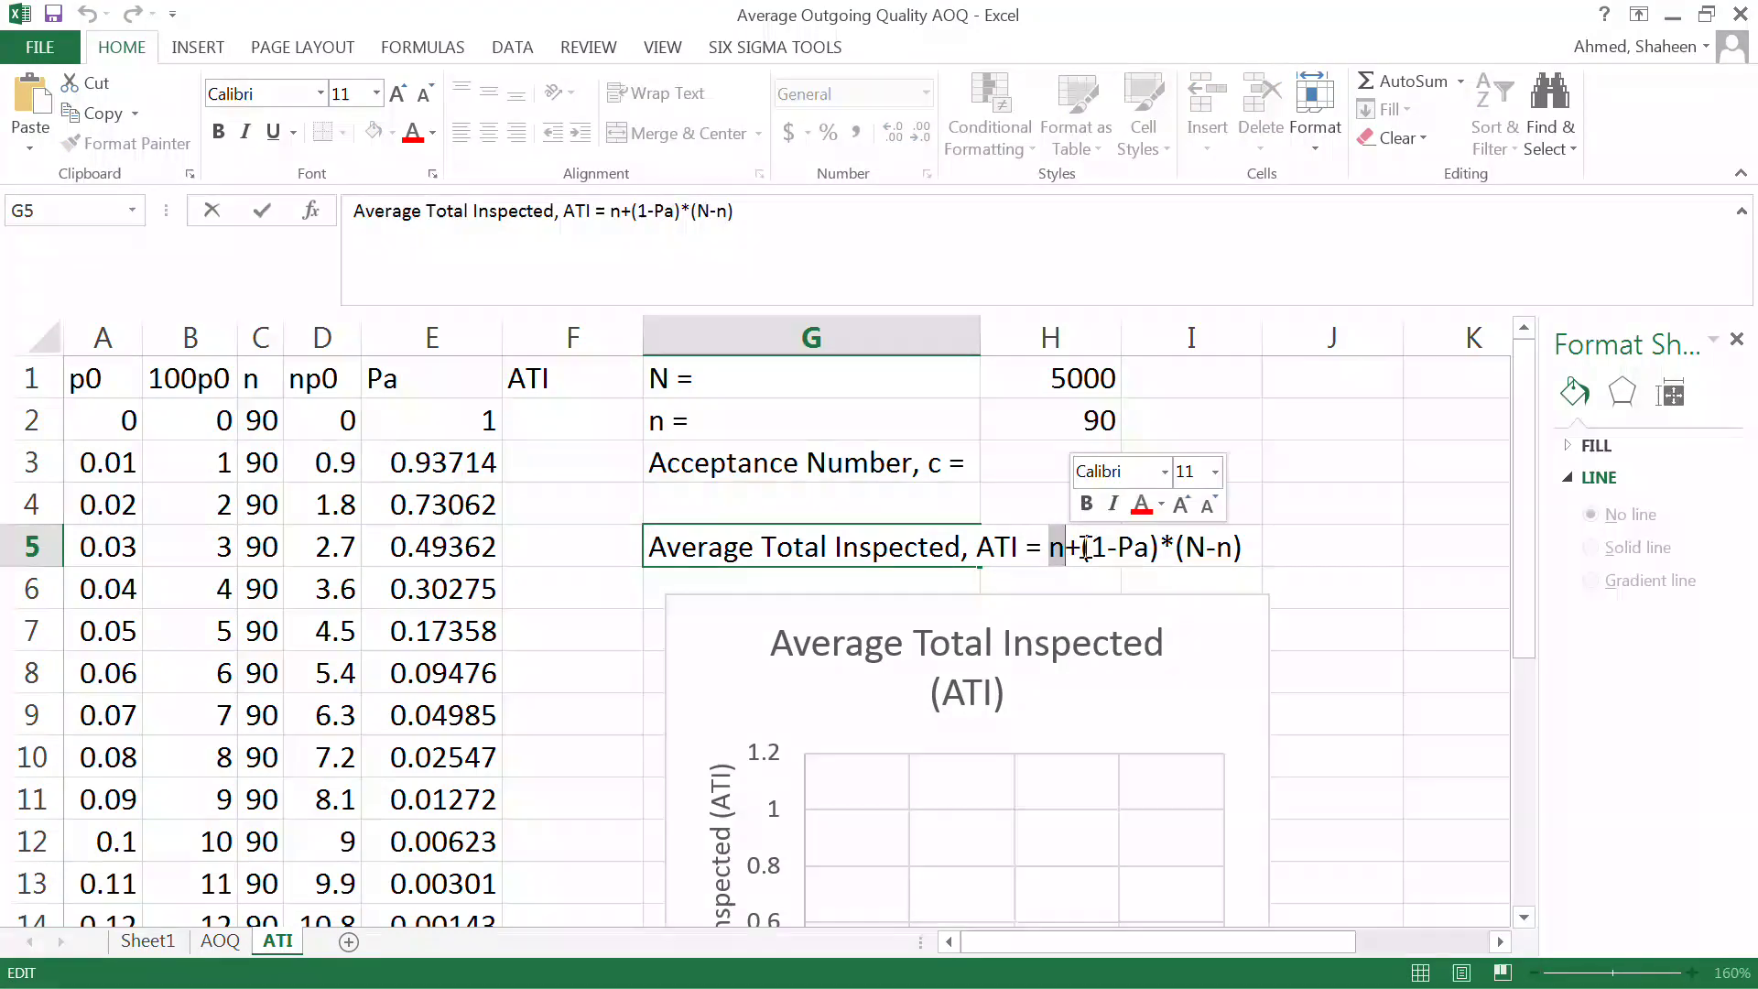
pyautogui.click(1084, 549)
pyautogui.moveTo(1084, 548); pyautogui.dragTo(1161, 548)
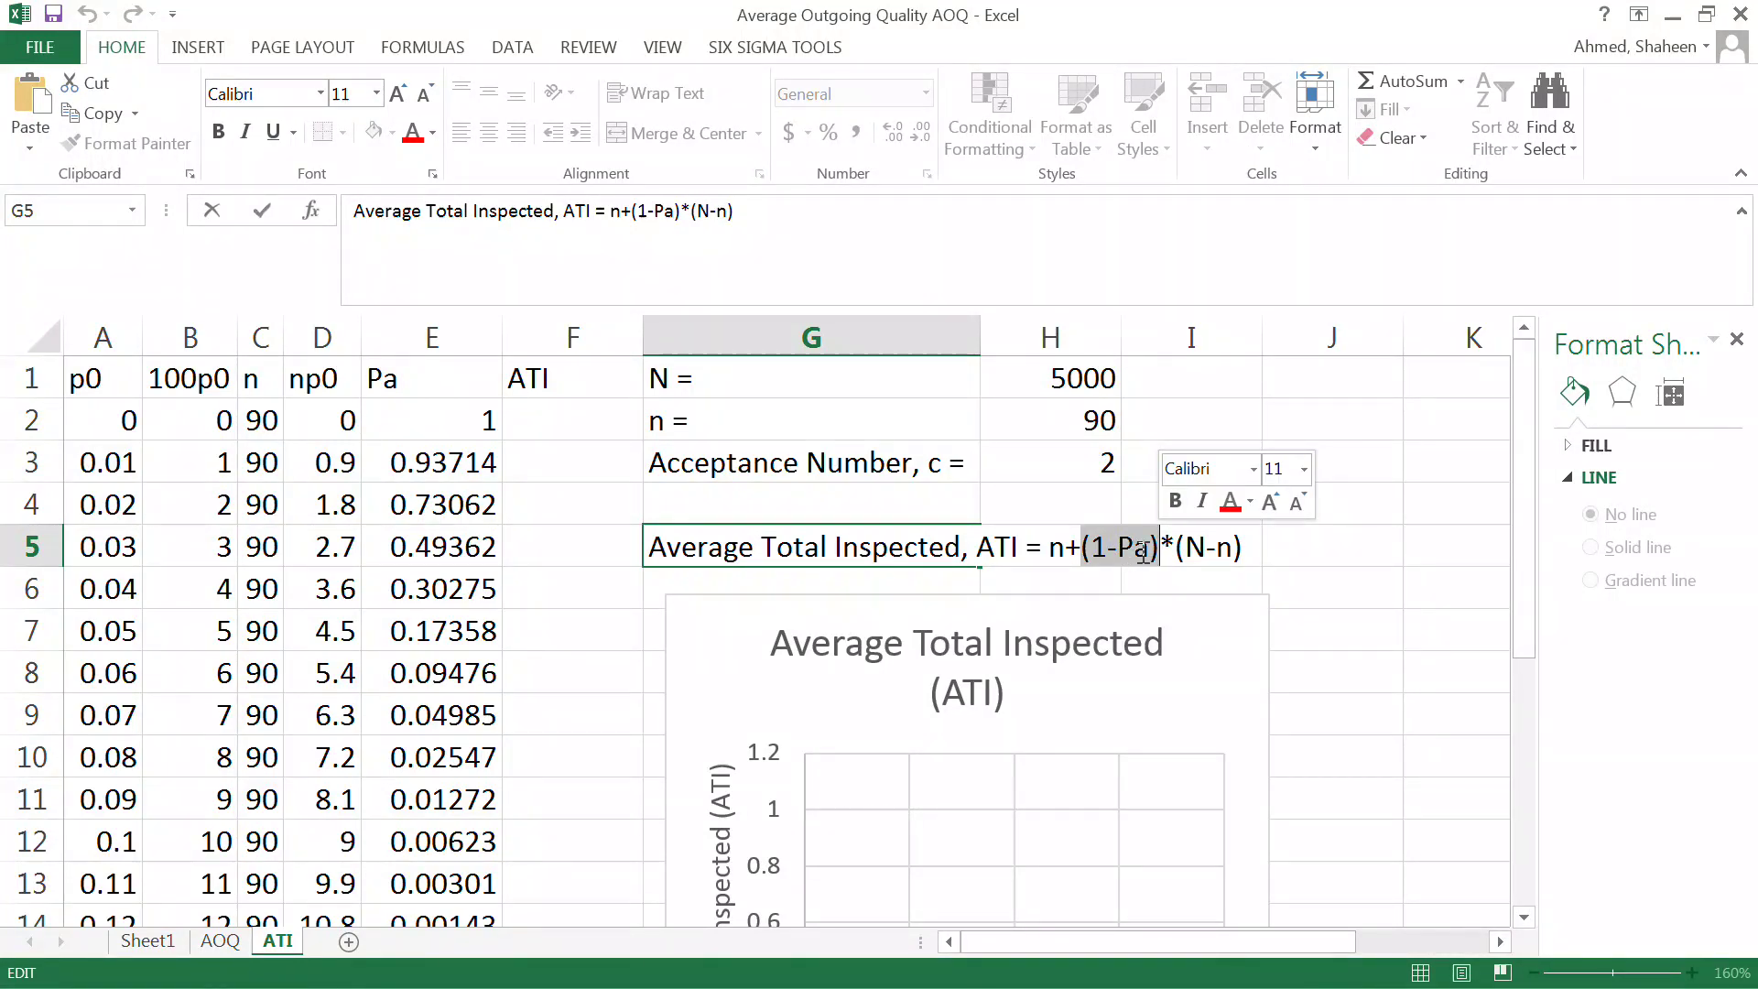
pyautogui.moveTo(1176, 547); pyautogui.dragTo(1243, 548)
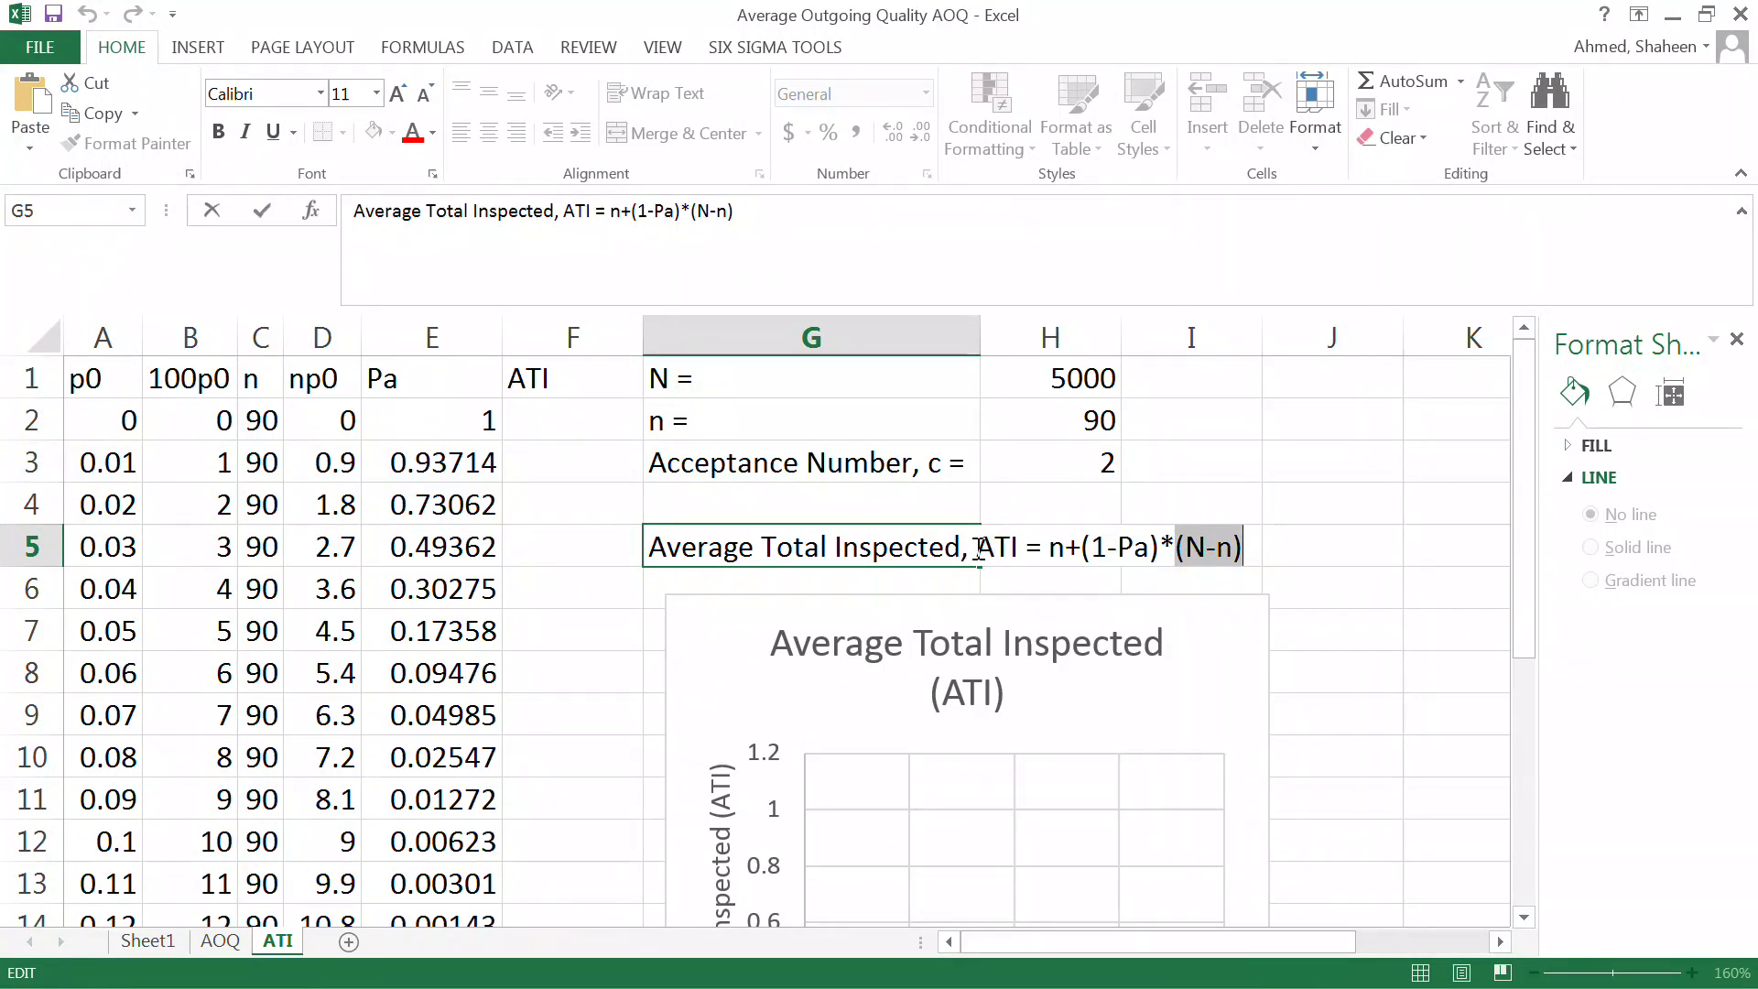
pyautogui.moveTo(994, 548); pyautogui.dragTo(1243, 546)
# Step: Begin the ATI formula in F2 as =$H$2+(1-E2)
pyautogui.click(579, 414)
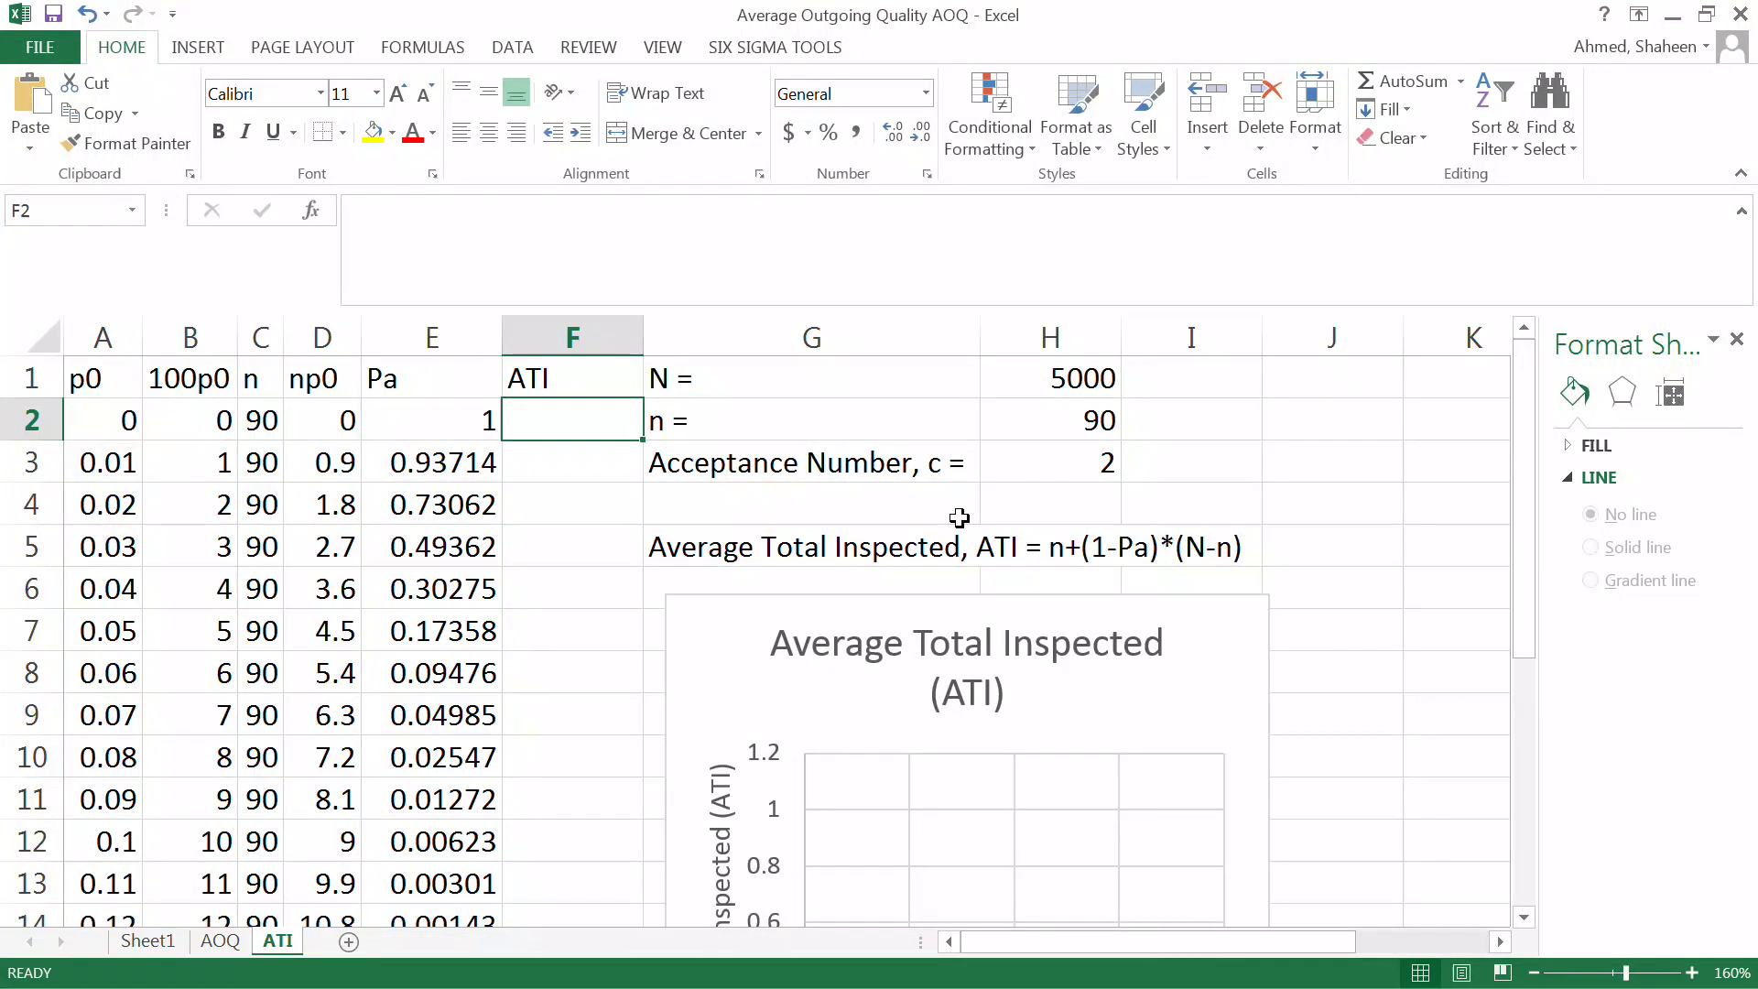
pyautogui.write('=')
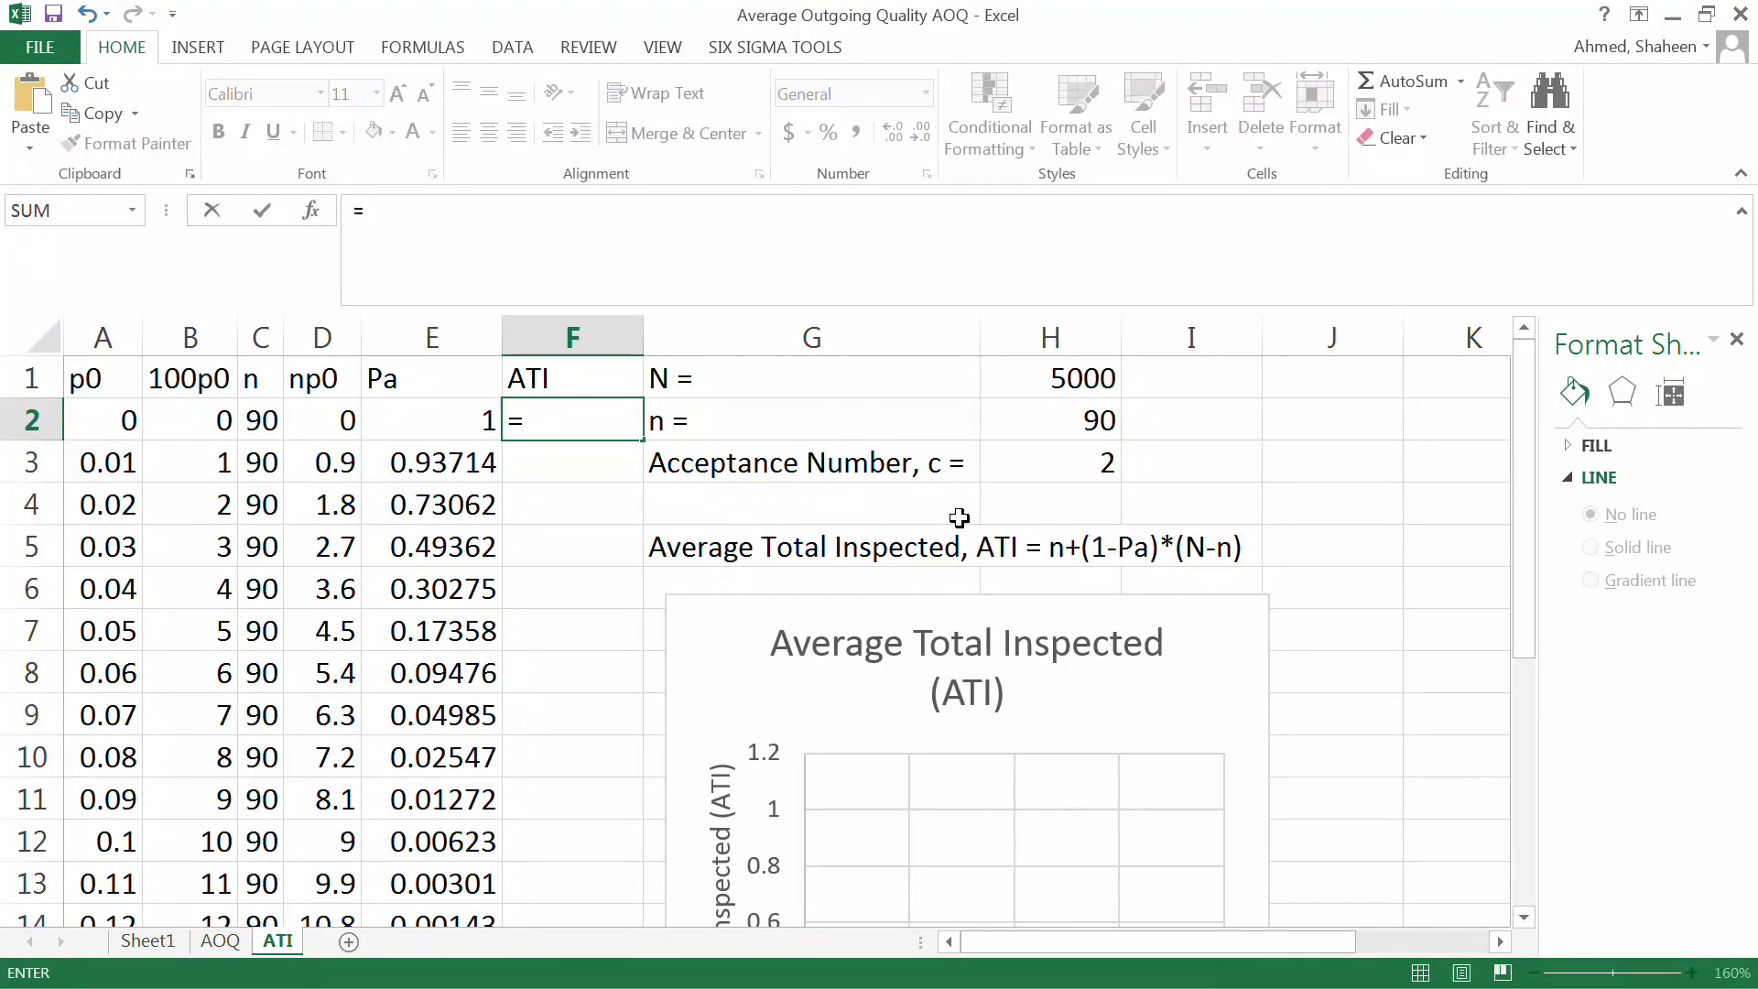
pyautogui.click(1077, 419)
pyautogui.press('F4')
pyautogui.write('+(1-')
pyautogui.click(455, 418)
pyautogui.write(')')
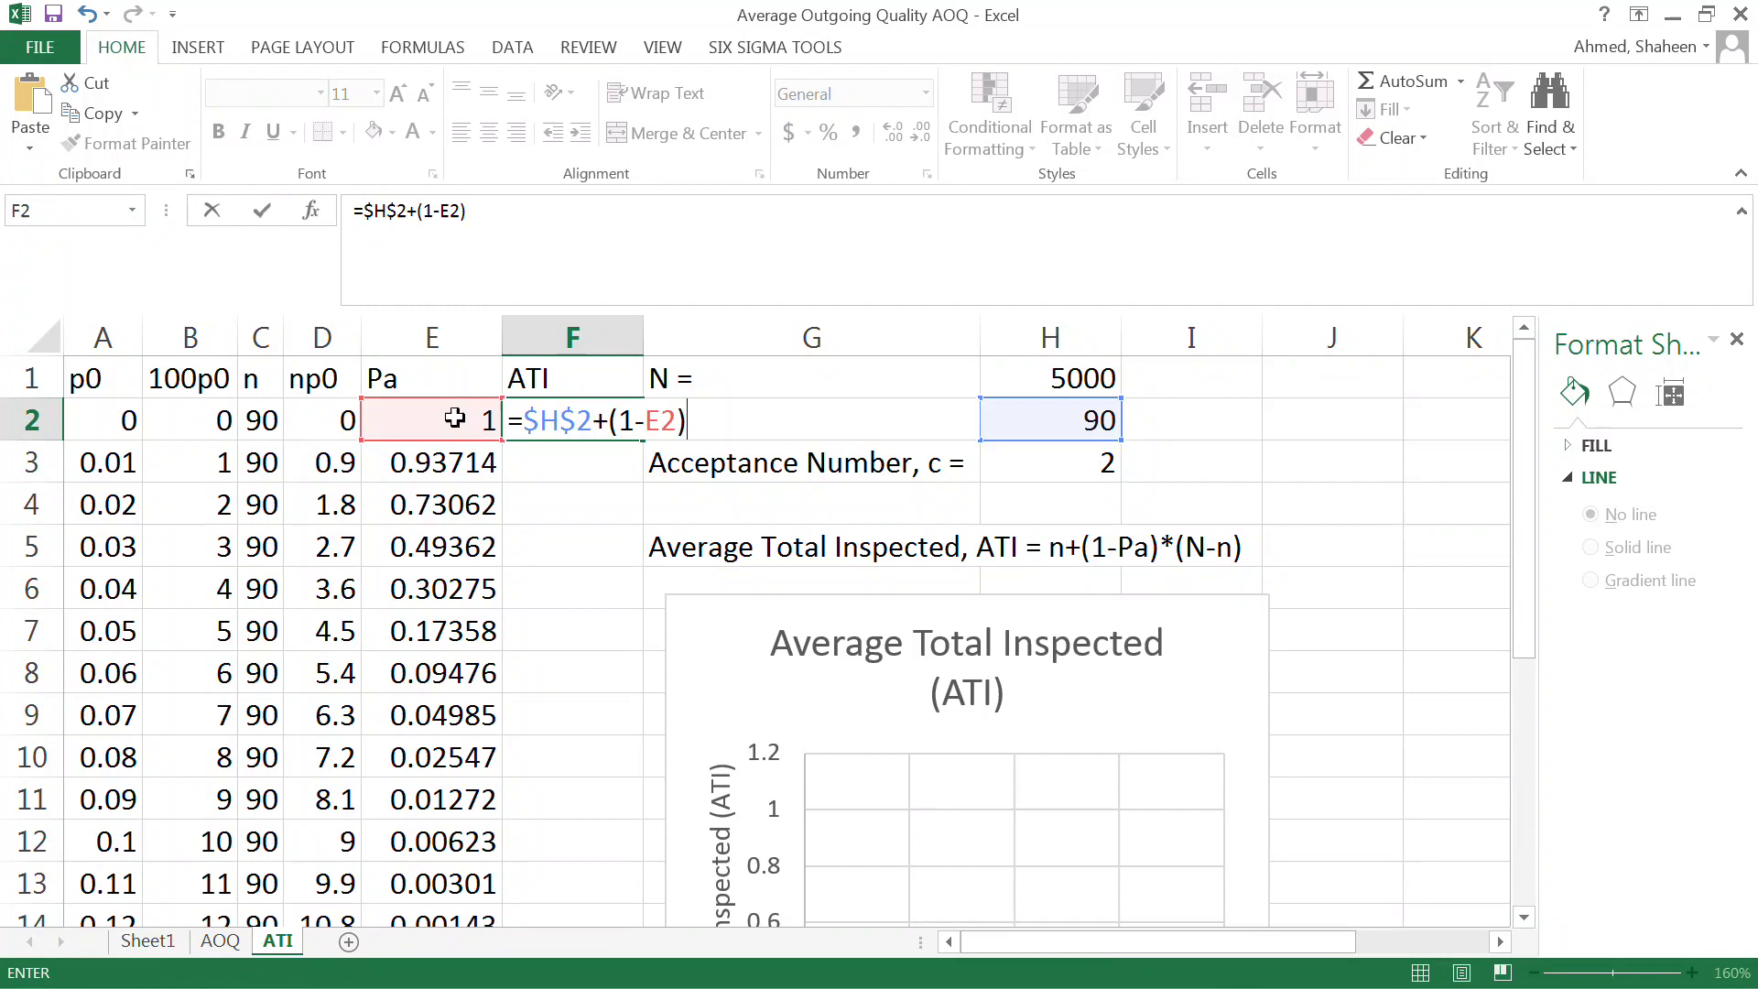
# Step: Complete the ATI formula with *($H$1-$H$2) and commit it
pyautogui.write('*(')
pyautogui.click(1074, 378)
pyautogui.press('F4')
pyautogui.write('-')
pyautogui.click(1085, 418)
pyautogui.press('F4')
pyautogui.write(')')
pyautogui.press('Return')
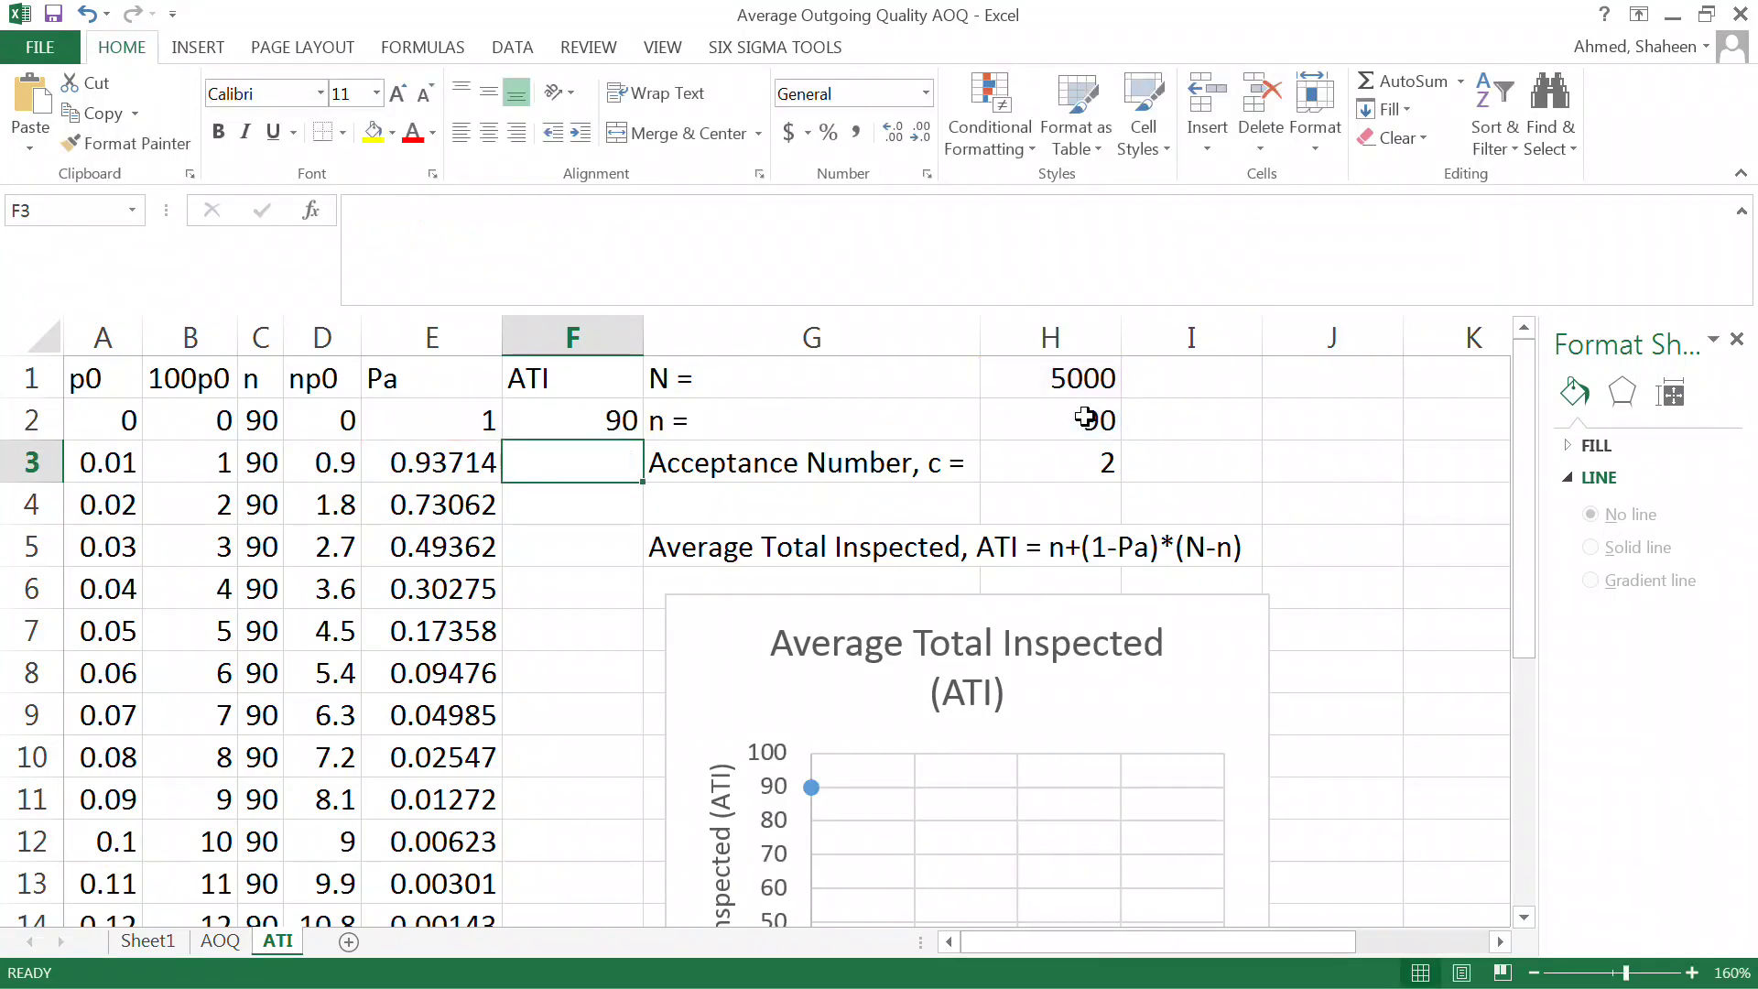
pyautogui.click(631, 436)
# Step: Fill the ATI formula from F2 down the whole column
pyautogui.doubleClick(631, 436)
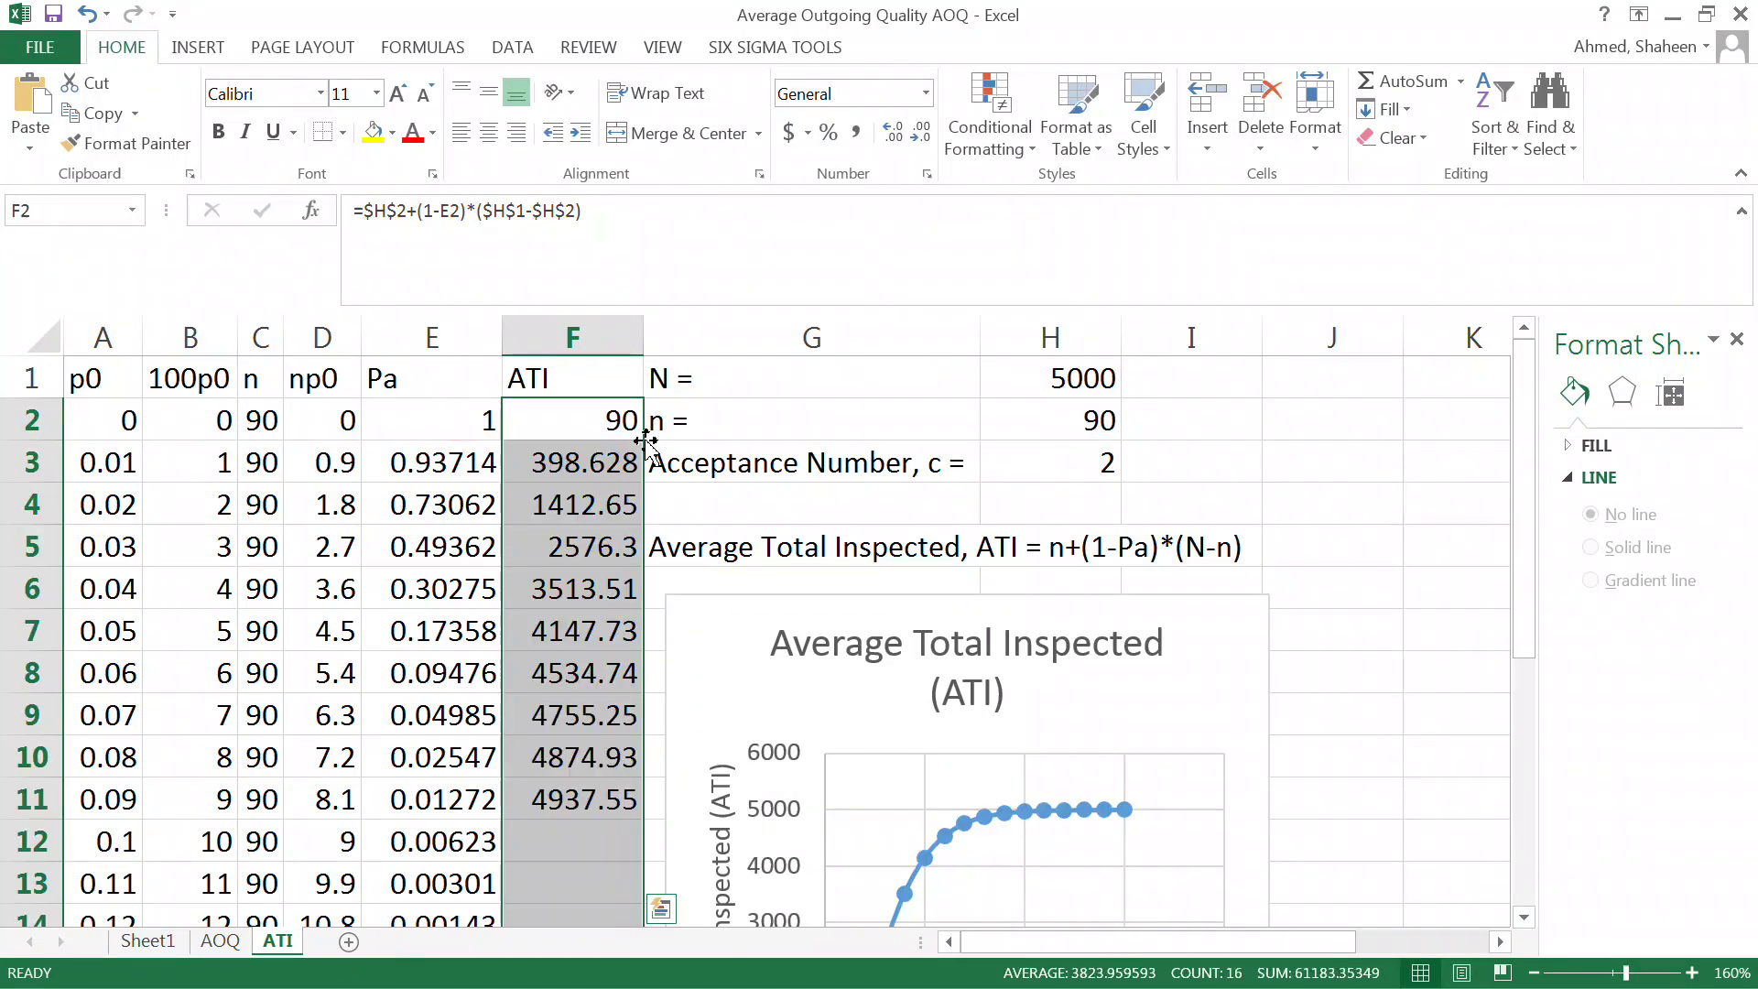
pyautogui.keyDown('ctrl'); pyautogui.scroll(-2, 814, 520); pyautogui.keyUp('ctrl')
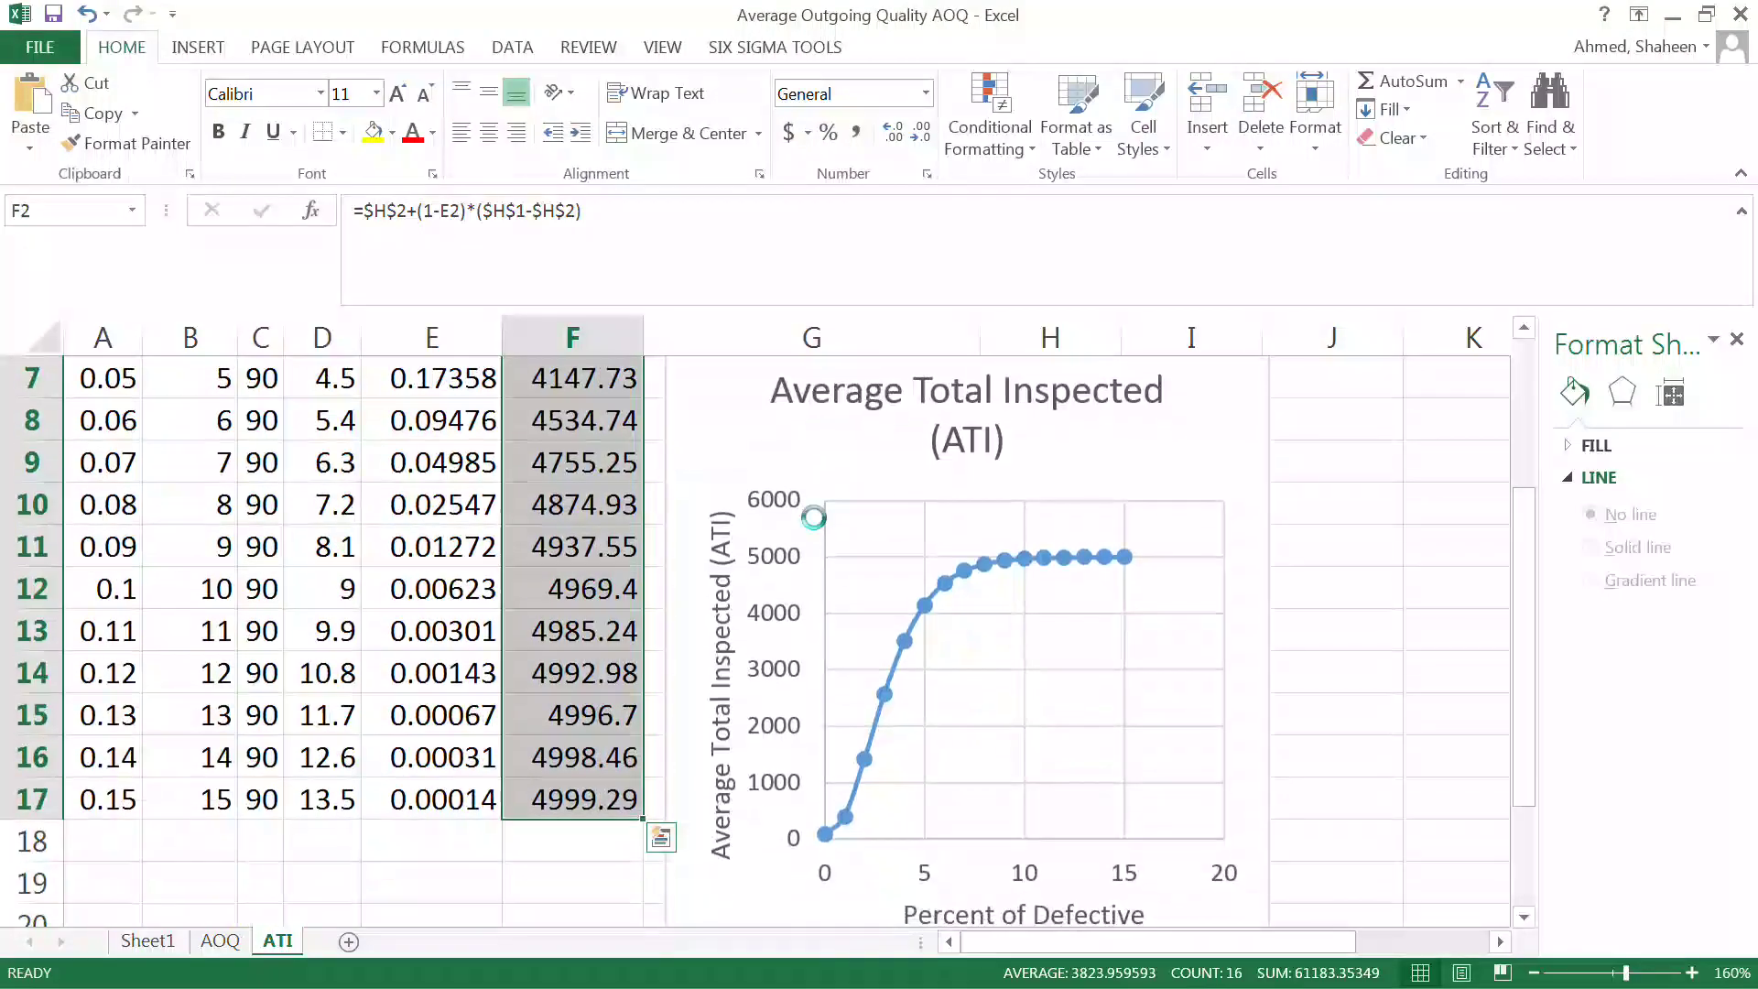
pyautogui.keyDown('ctrl'); pyautogui.scroll(-1, 814, 520); pyautogui.keyUp('ctrl')
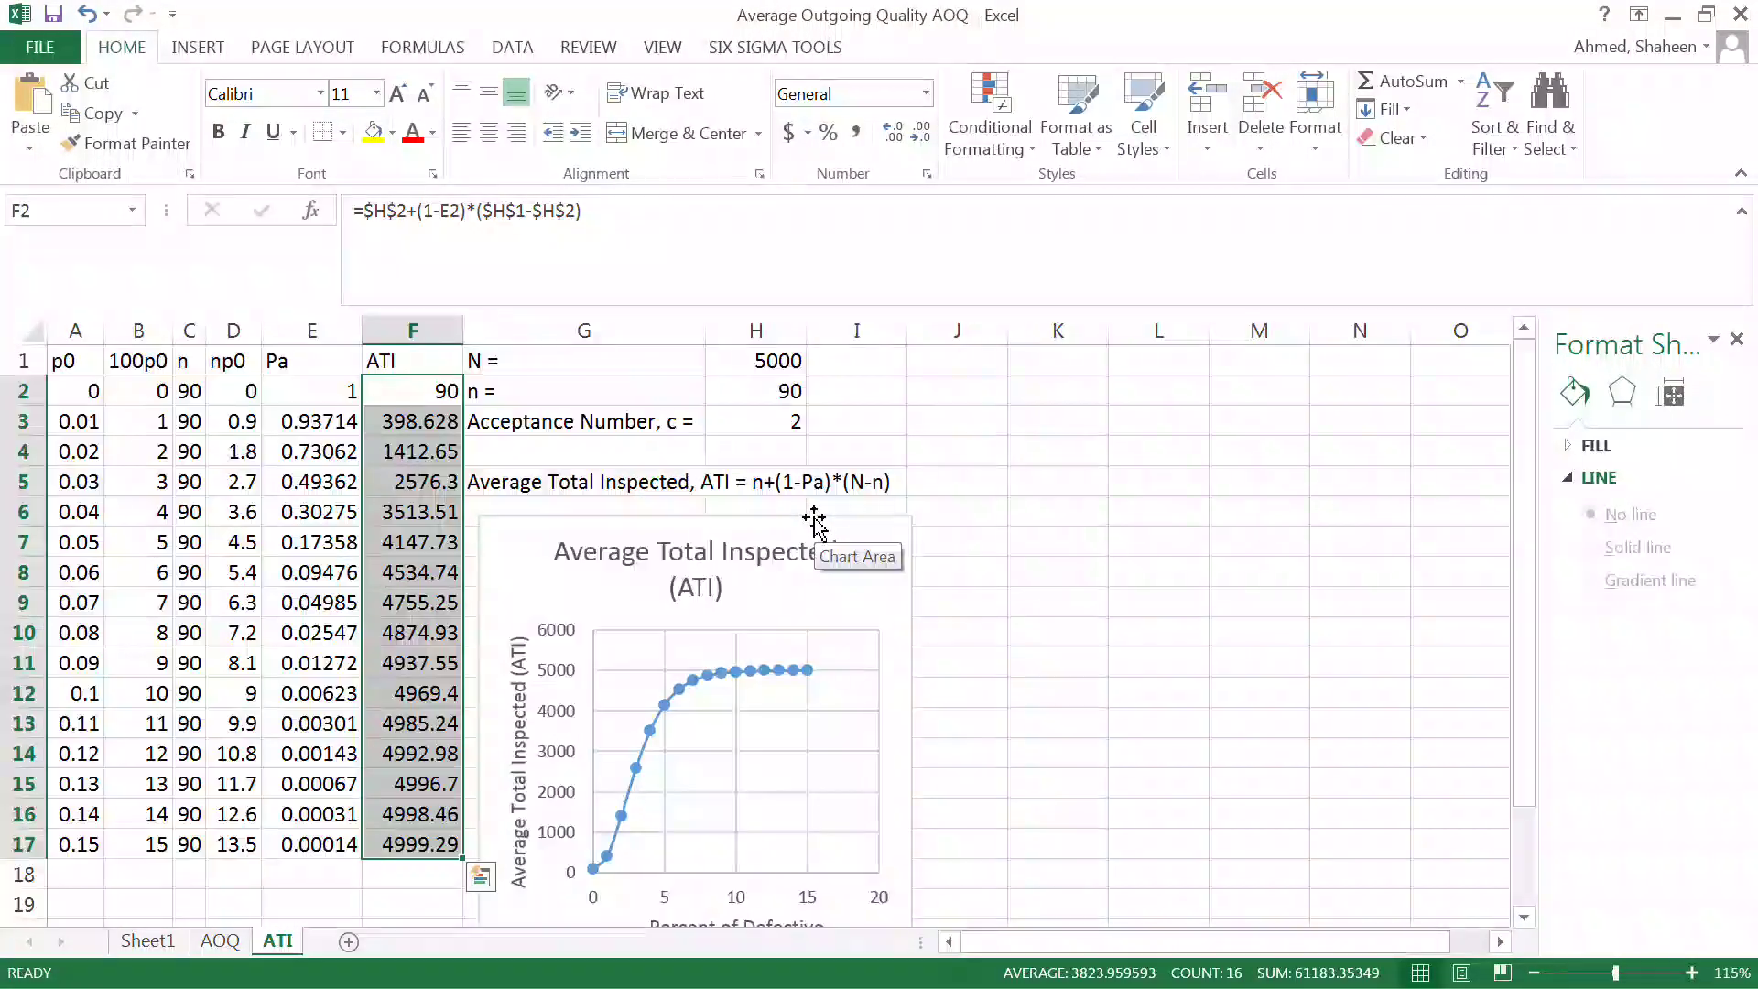
pyautogui.keyDown('ctrl'); pyautogui.scroll(2, 824, 527); pyautogui.keyUp('ctrl')
# Step: Widen the ATI chart so its title fits on one line and reposition it beside the table
pyautogui.moveTo(865, 540); pyautogui.dragTo(948, 433)
pyautogui.moveTo(1147, 764); pyautogui.dragTo(1261, 764)
pyautogui.scroll(-1, 1231, 673)
pyautogui.keyDown('ctrl'); pyautogui.scroll(-3, 1228, 667); pyautogui.keyUp('ctrl')
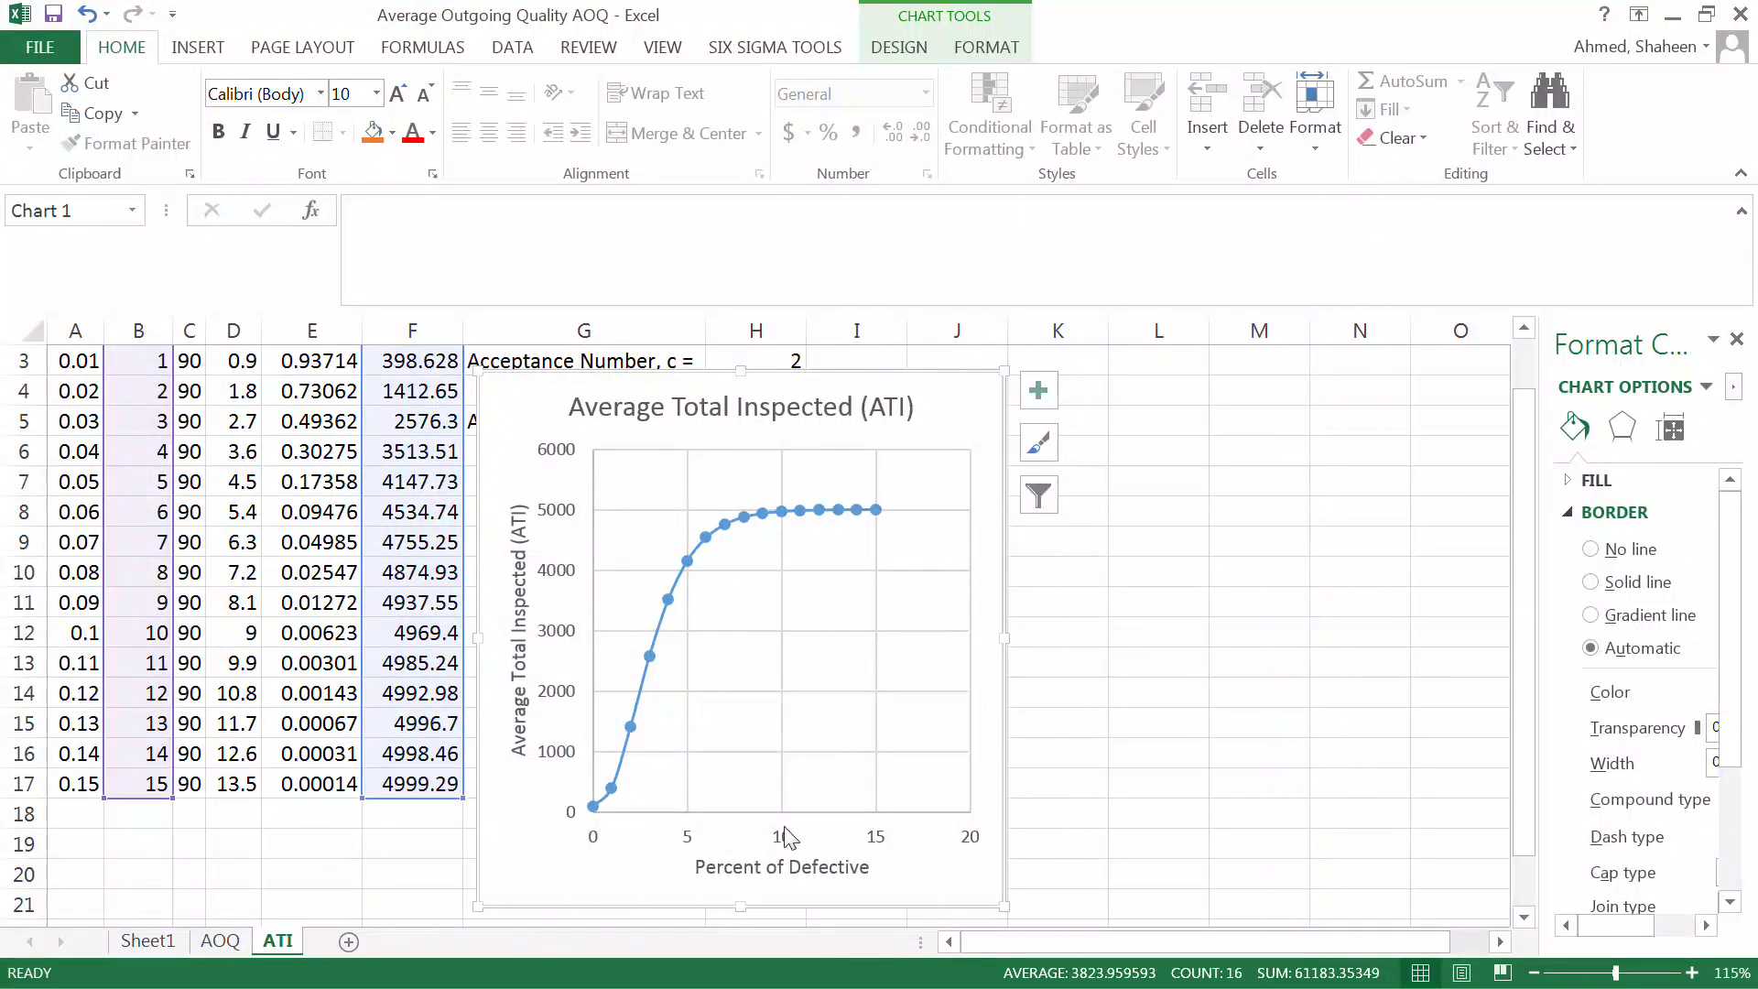
pyautogui.moveTo(1004, 638); pyautogui.dragTo(1089, 638)
pyautogui.moveTo(677, 368); pyautogui.dragTo(745, 404)
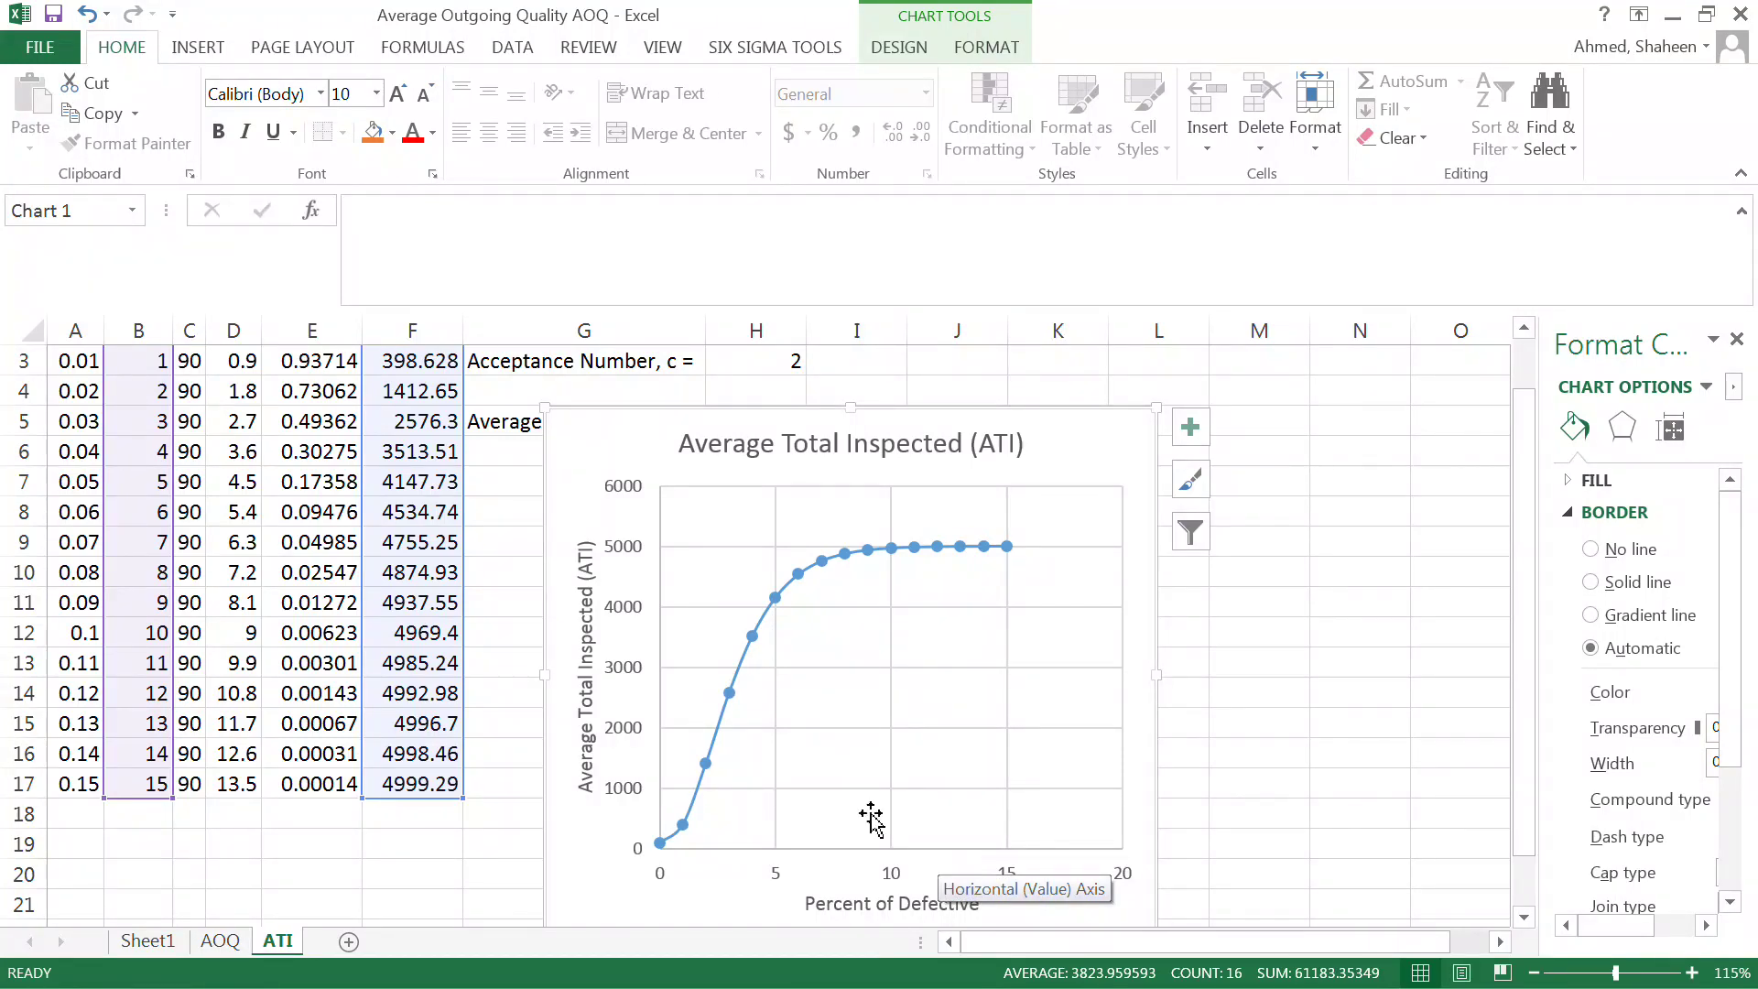
pyautogui.click(187, 693)
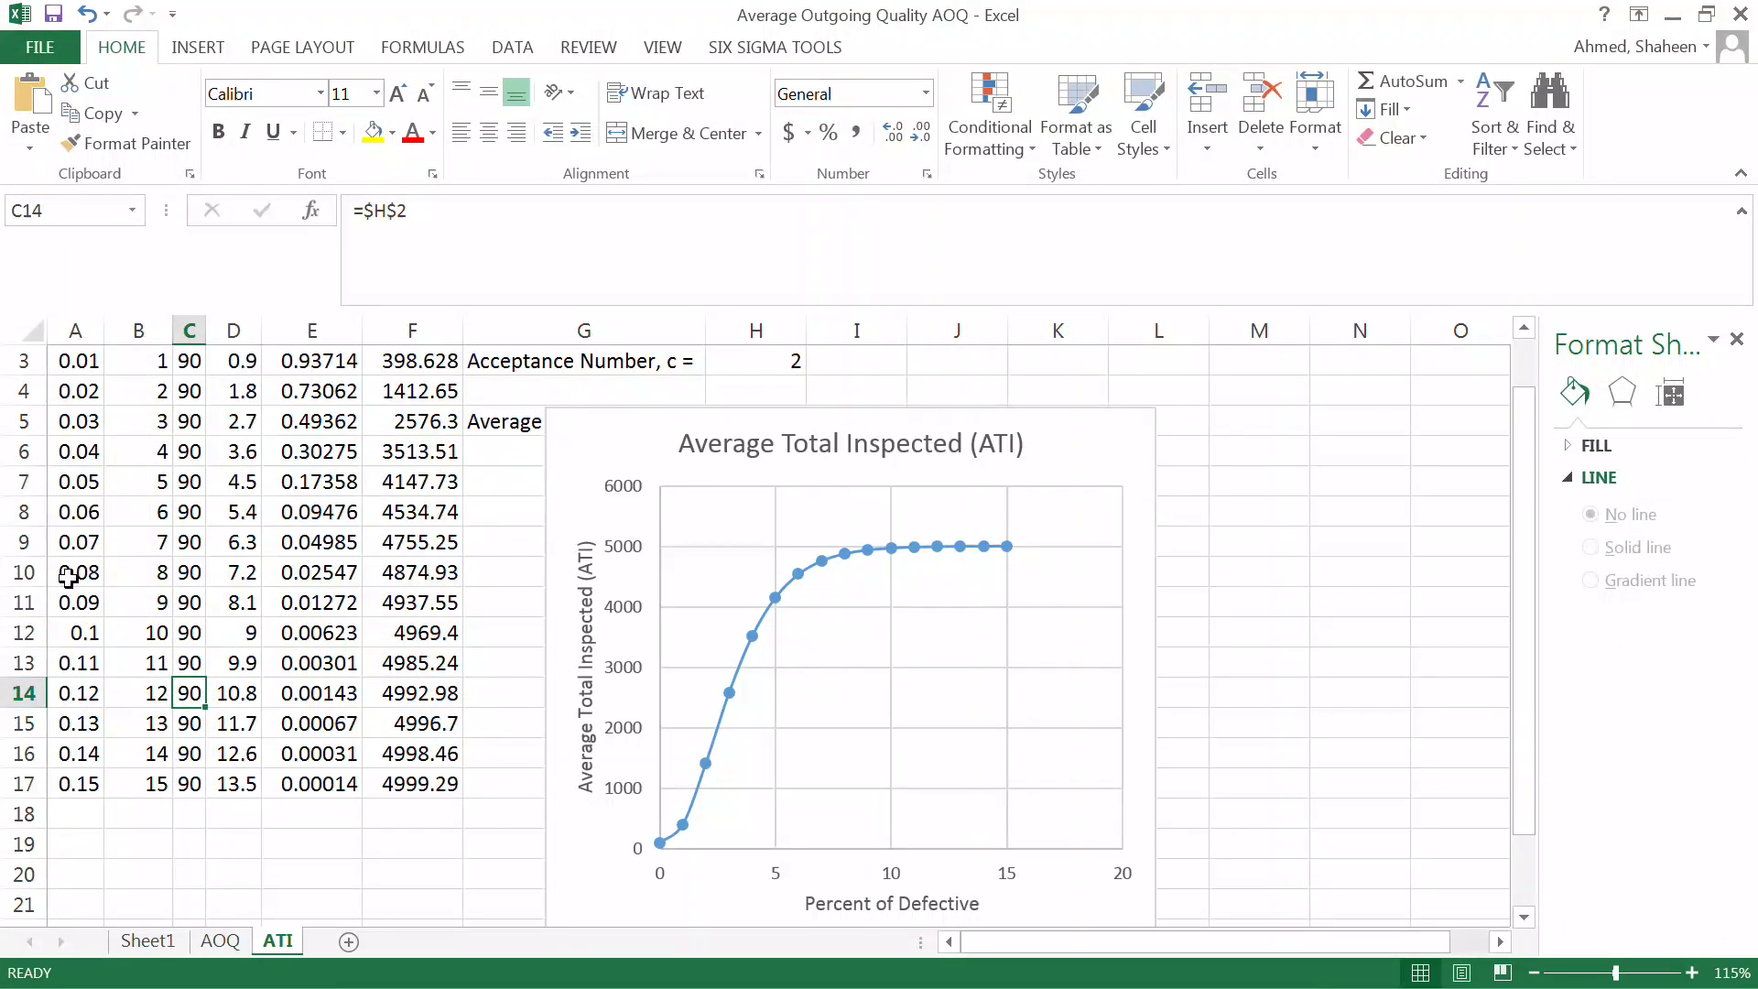
pyautogui.moveTo(79, 723); pyautogui.dragTo(440, 786)
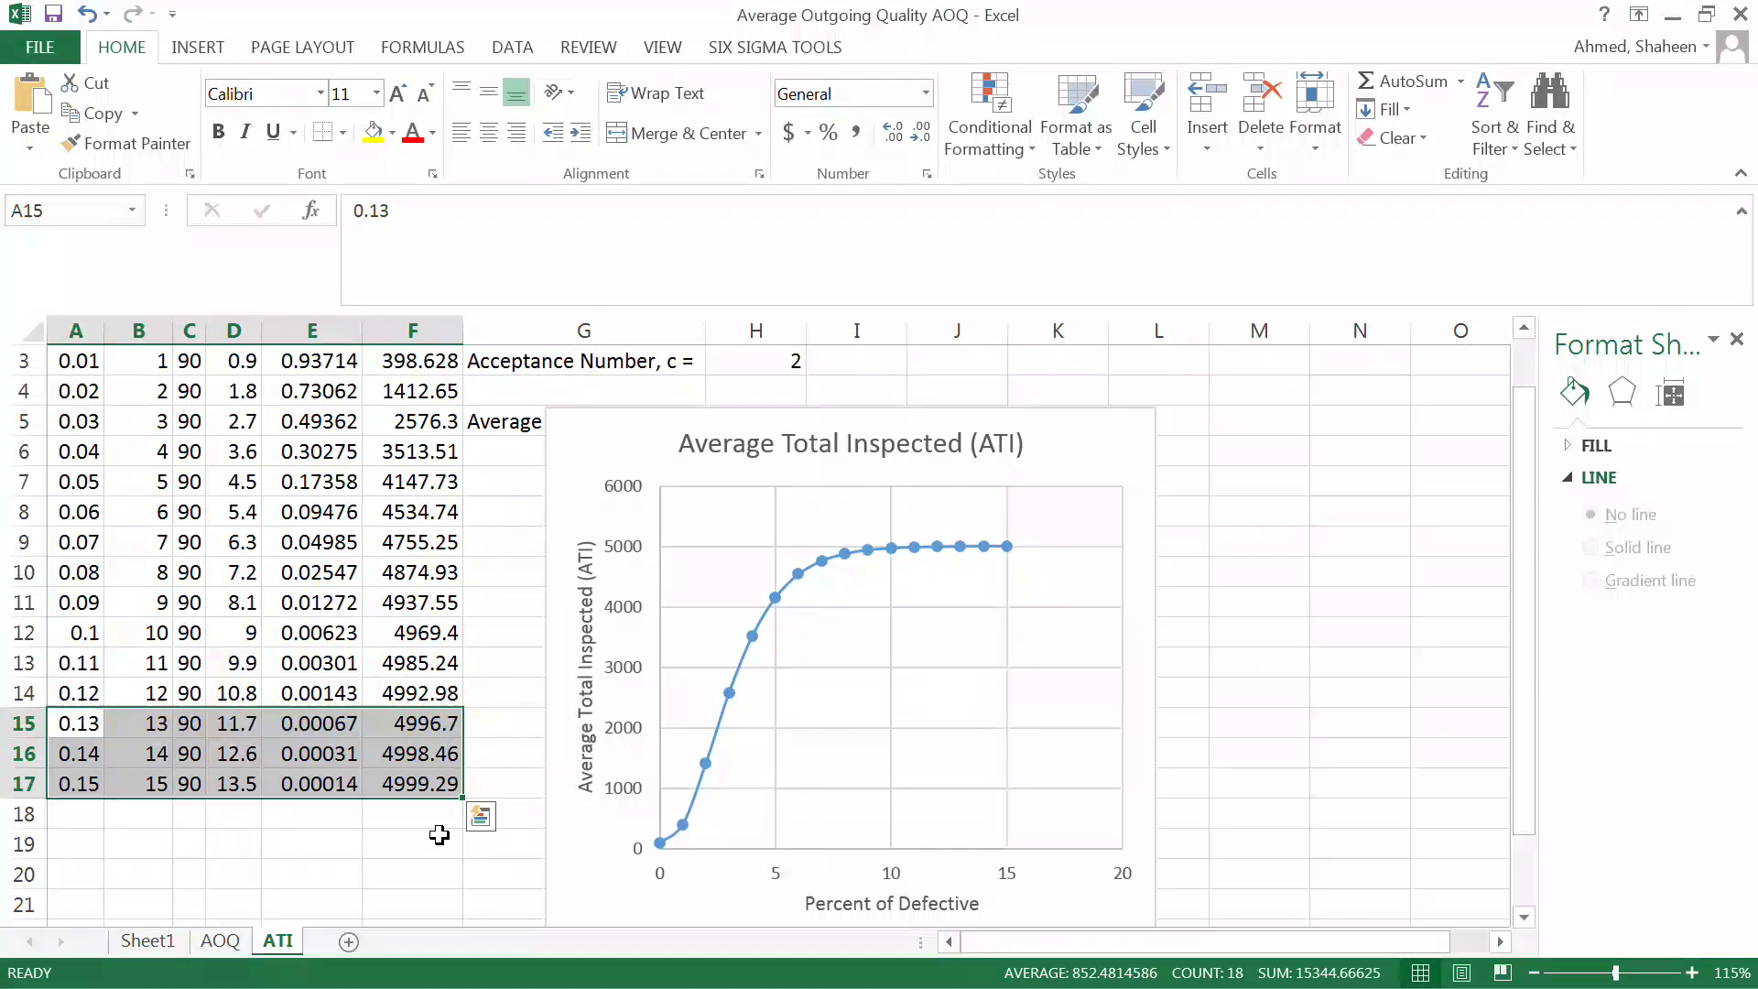
pyautogui.scroll(2, 440, 834)
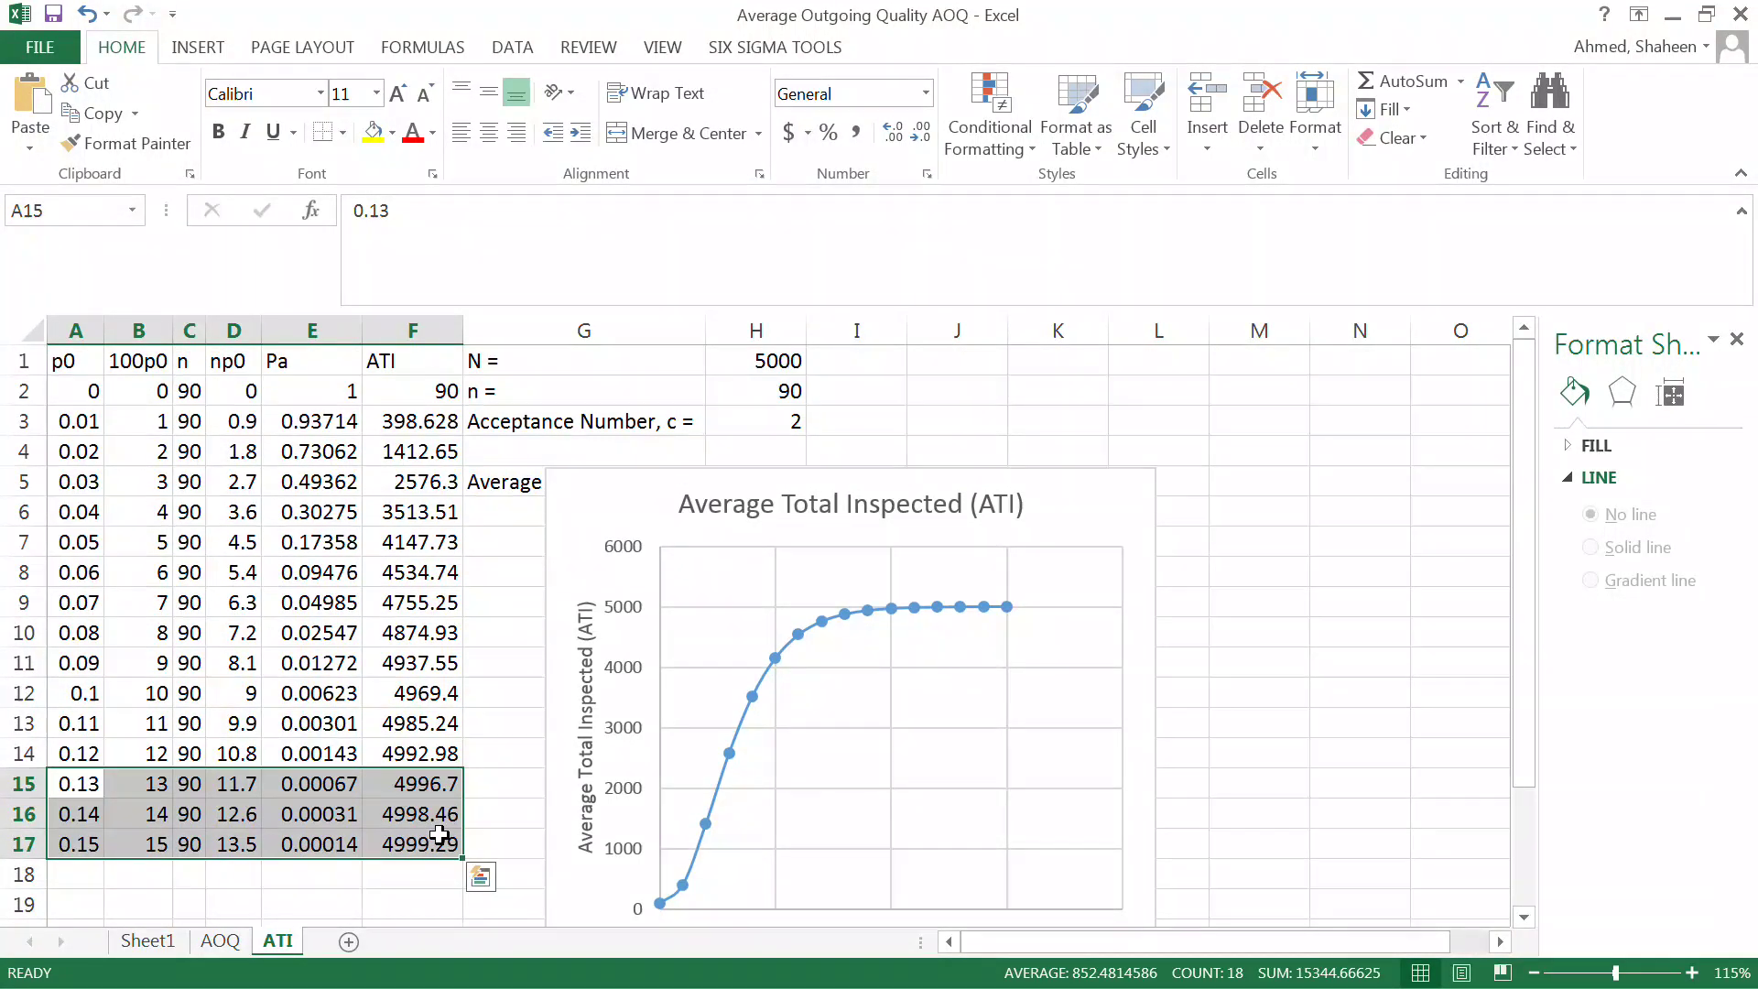
pyautogui.scroll(-1, 439, 834)
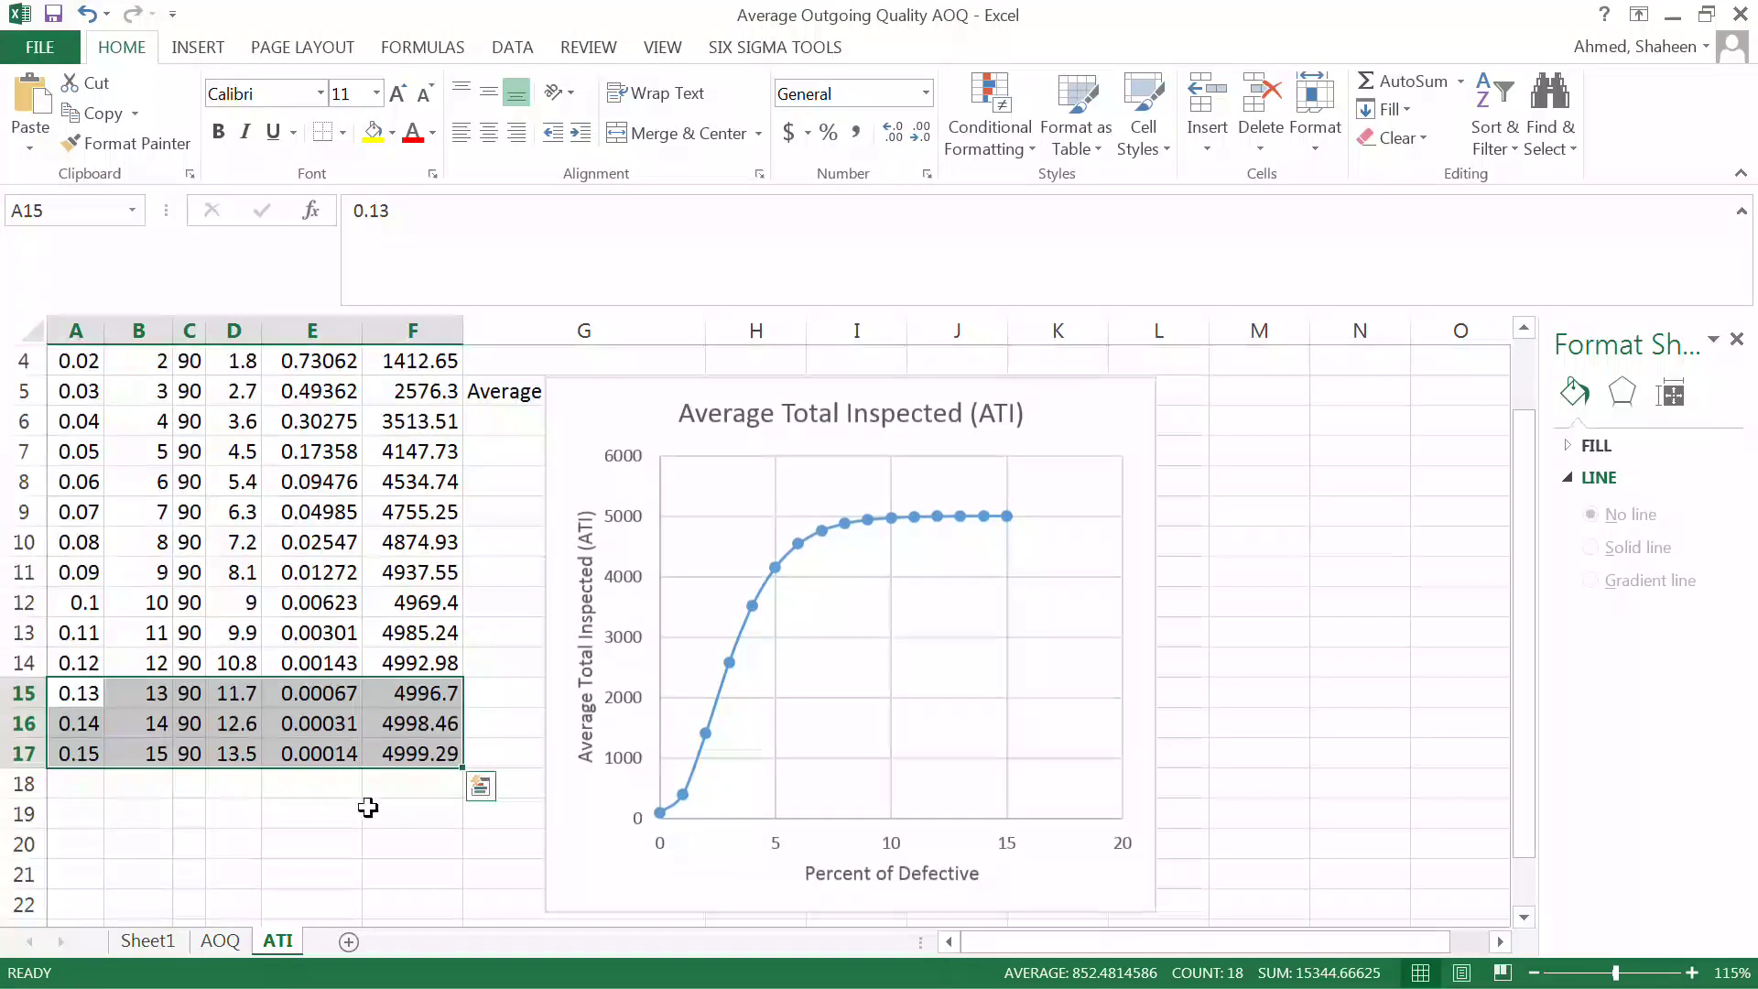
pyautogui.click(24, 752)
pyautogui.click(142, 753)
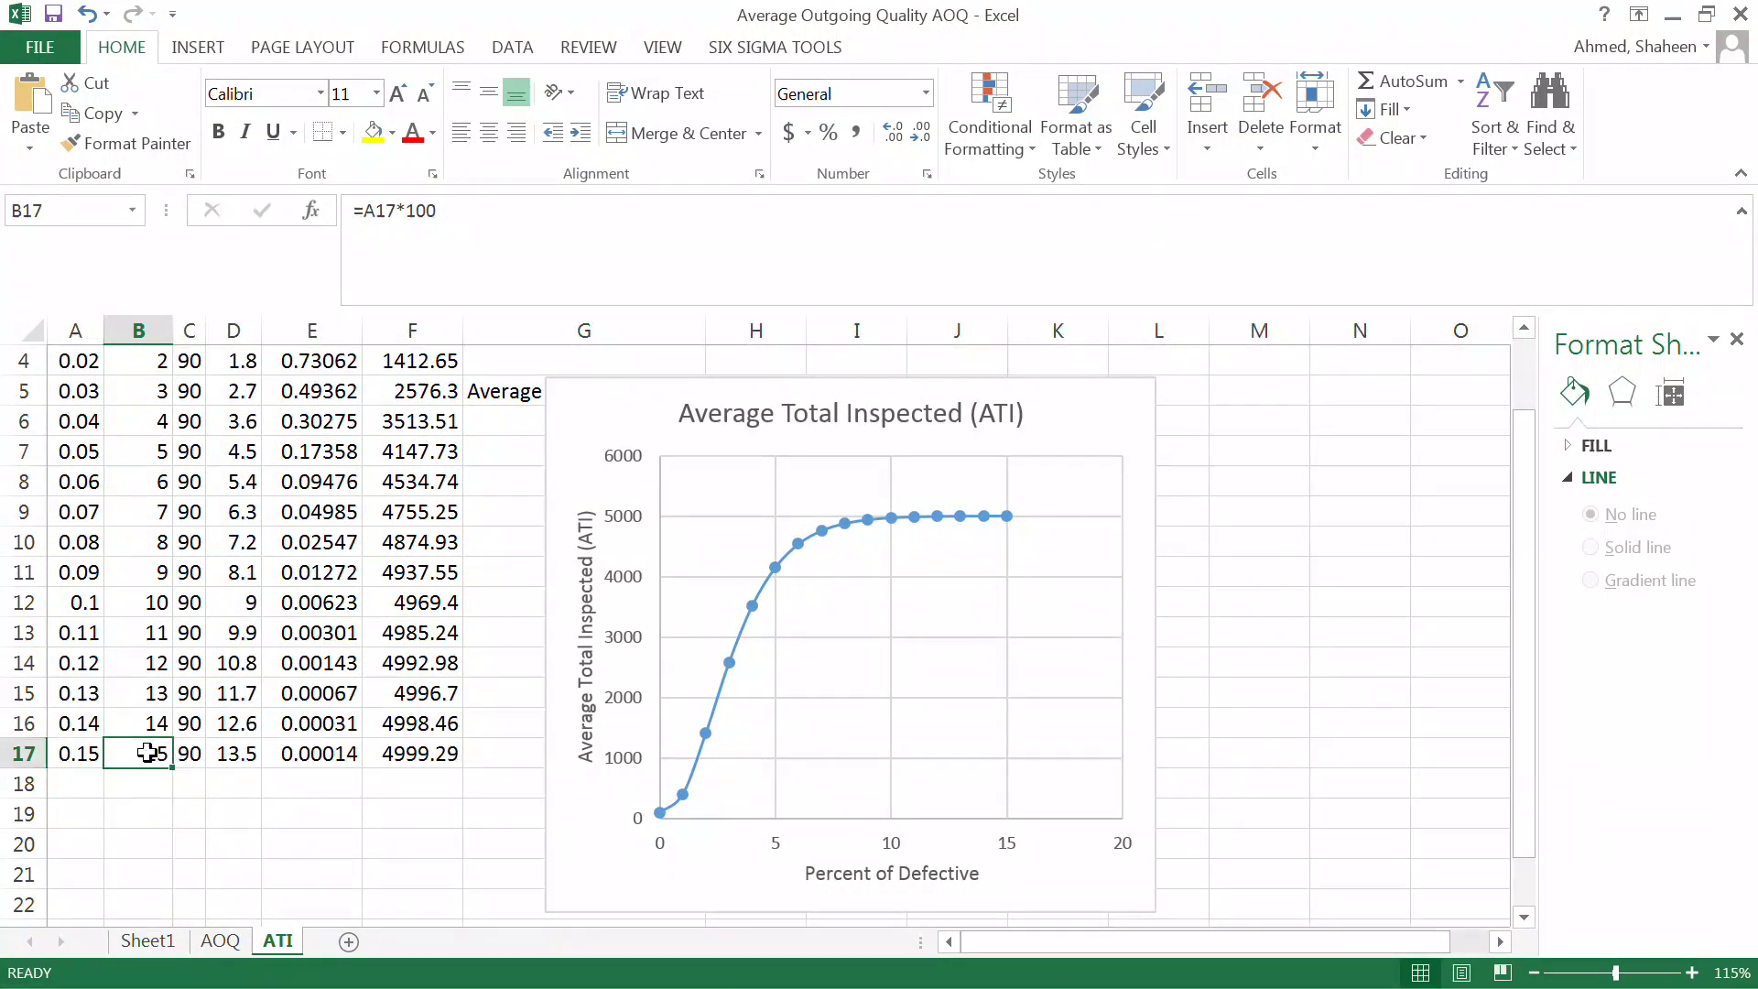
pyautogui.scroll(1, 357, 799)
pyautogui.click(790, 417)
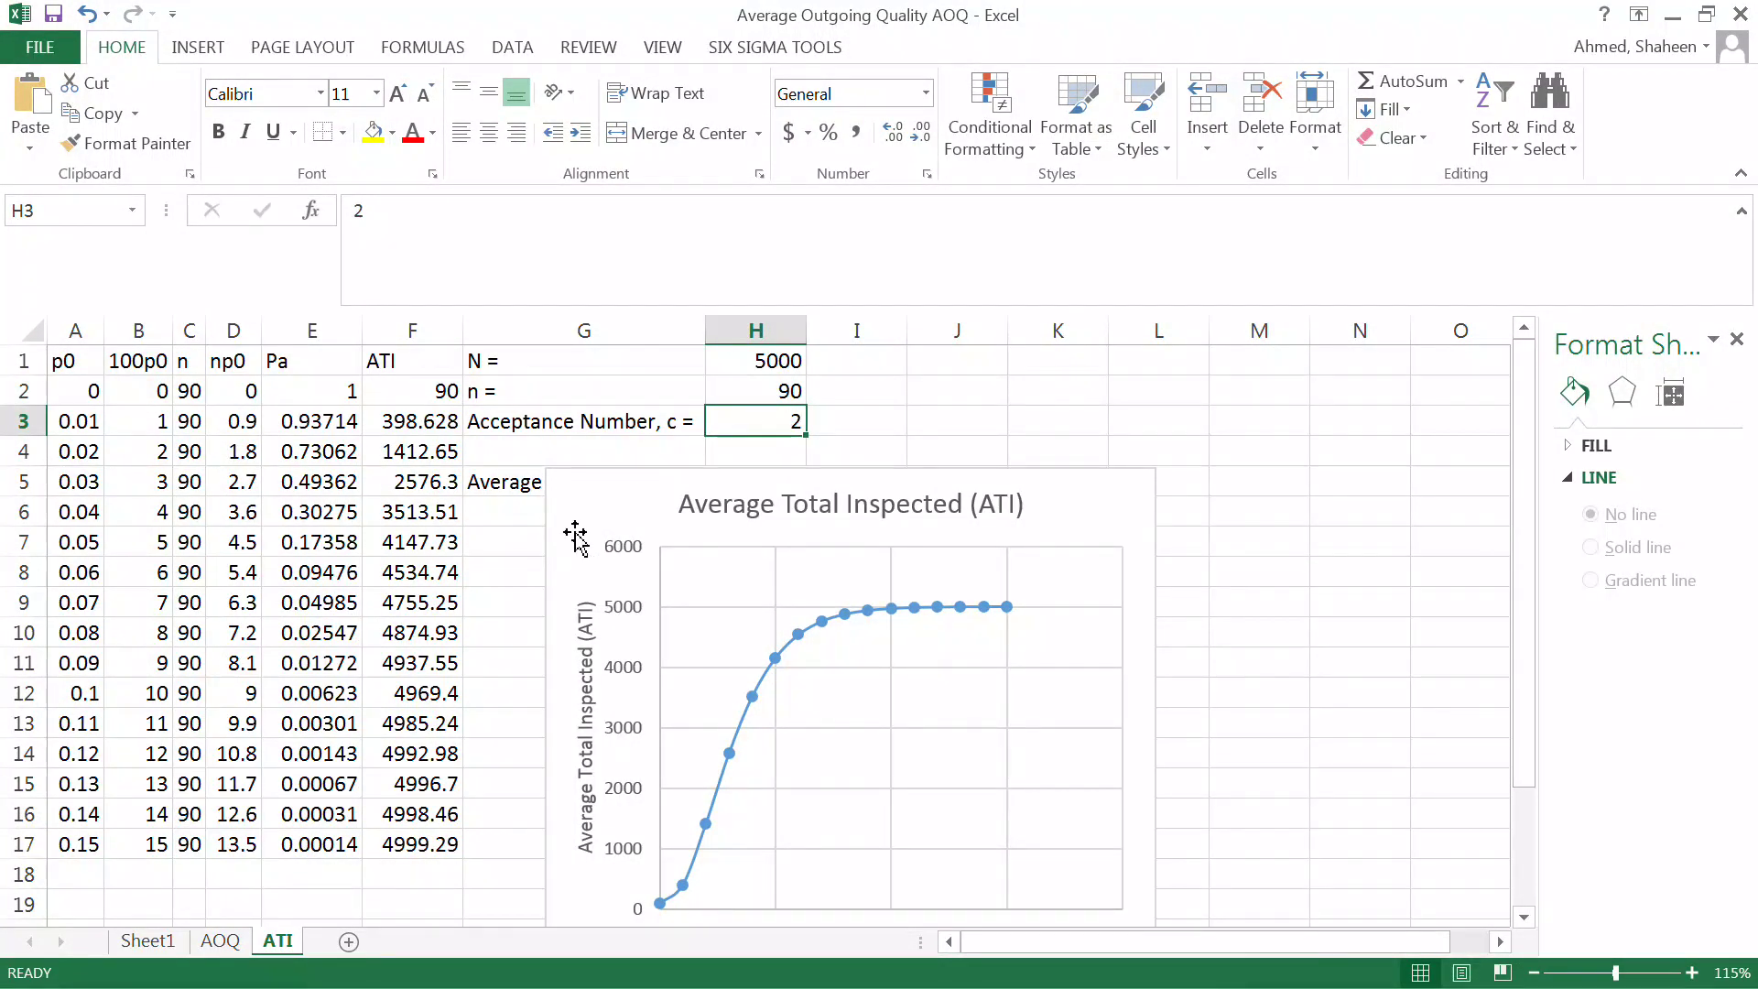
pyautogui.click(194, 330)
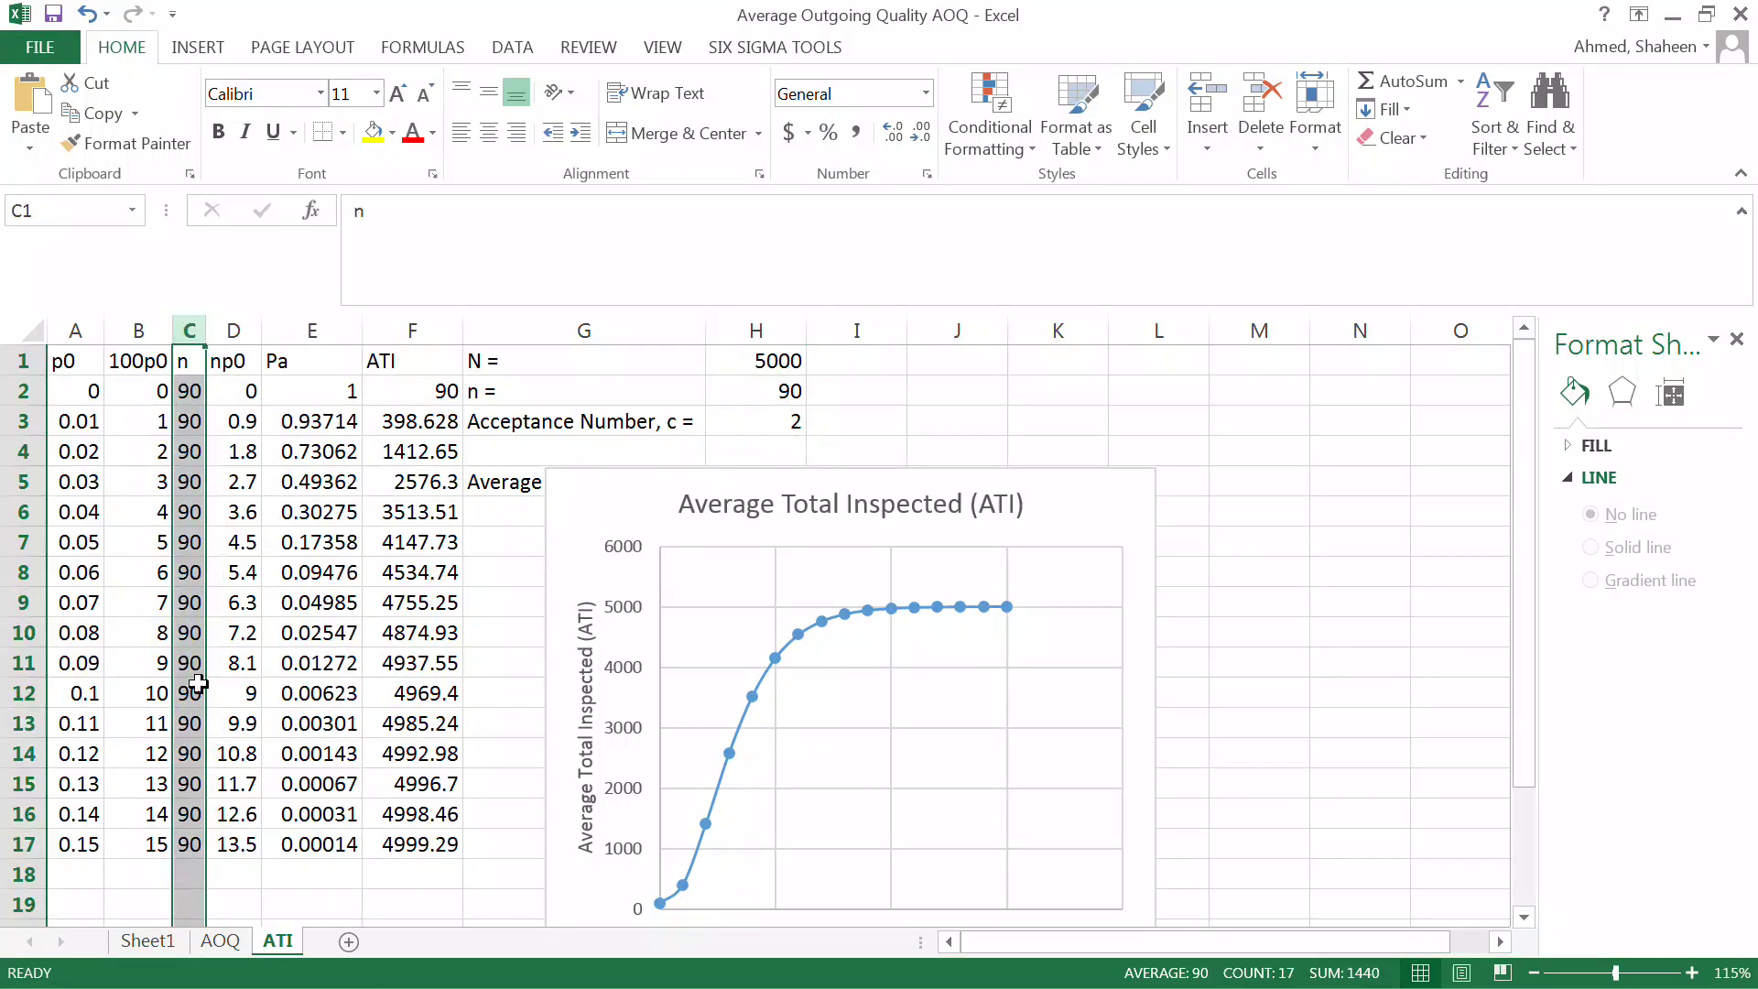
pyautogui.scroll(-1, 201, 771)
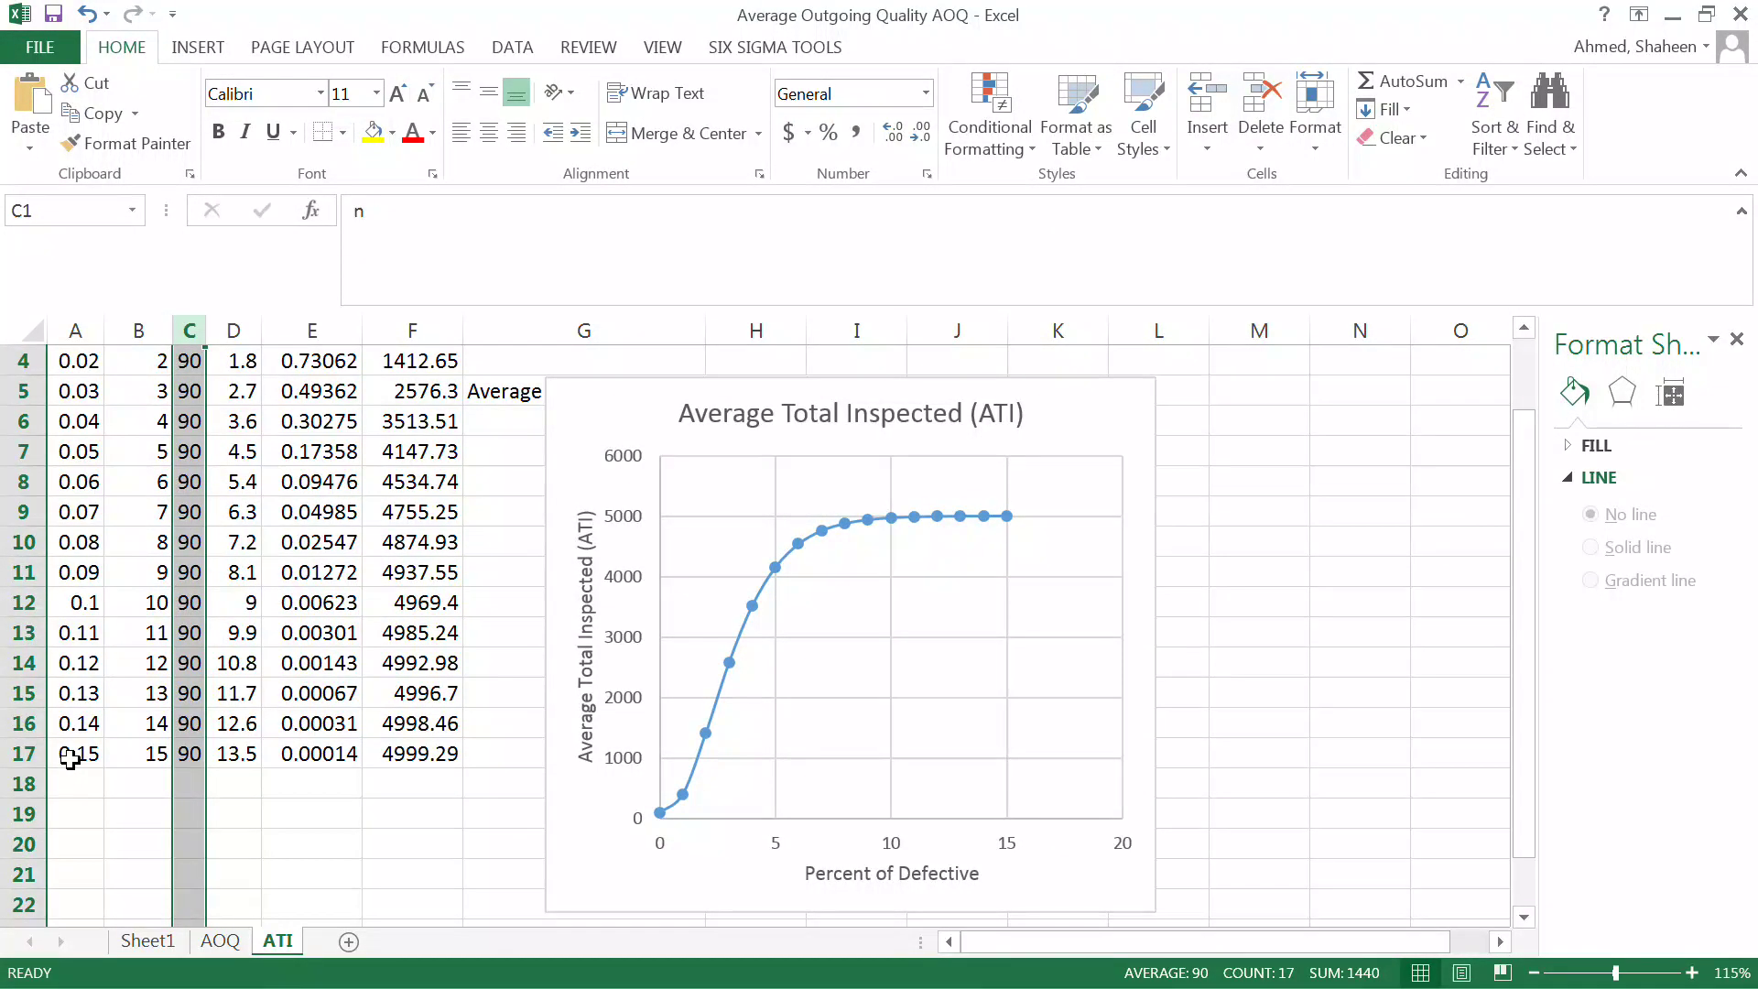
pyautogui.moveTo(73, 760); pyautogui.dragTo(445, 750)
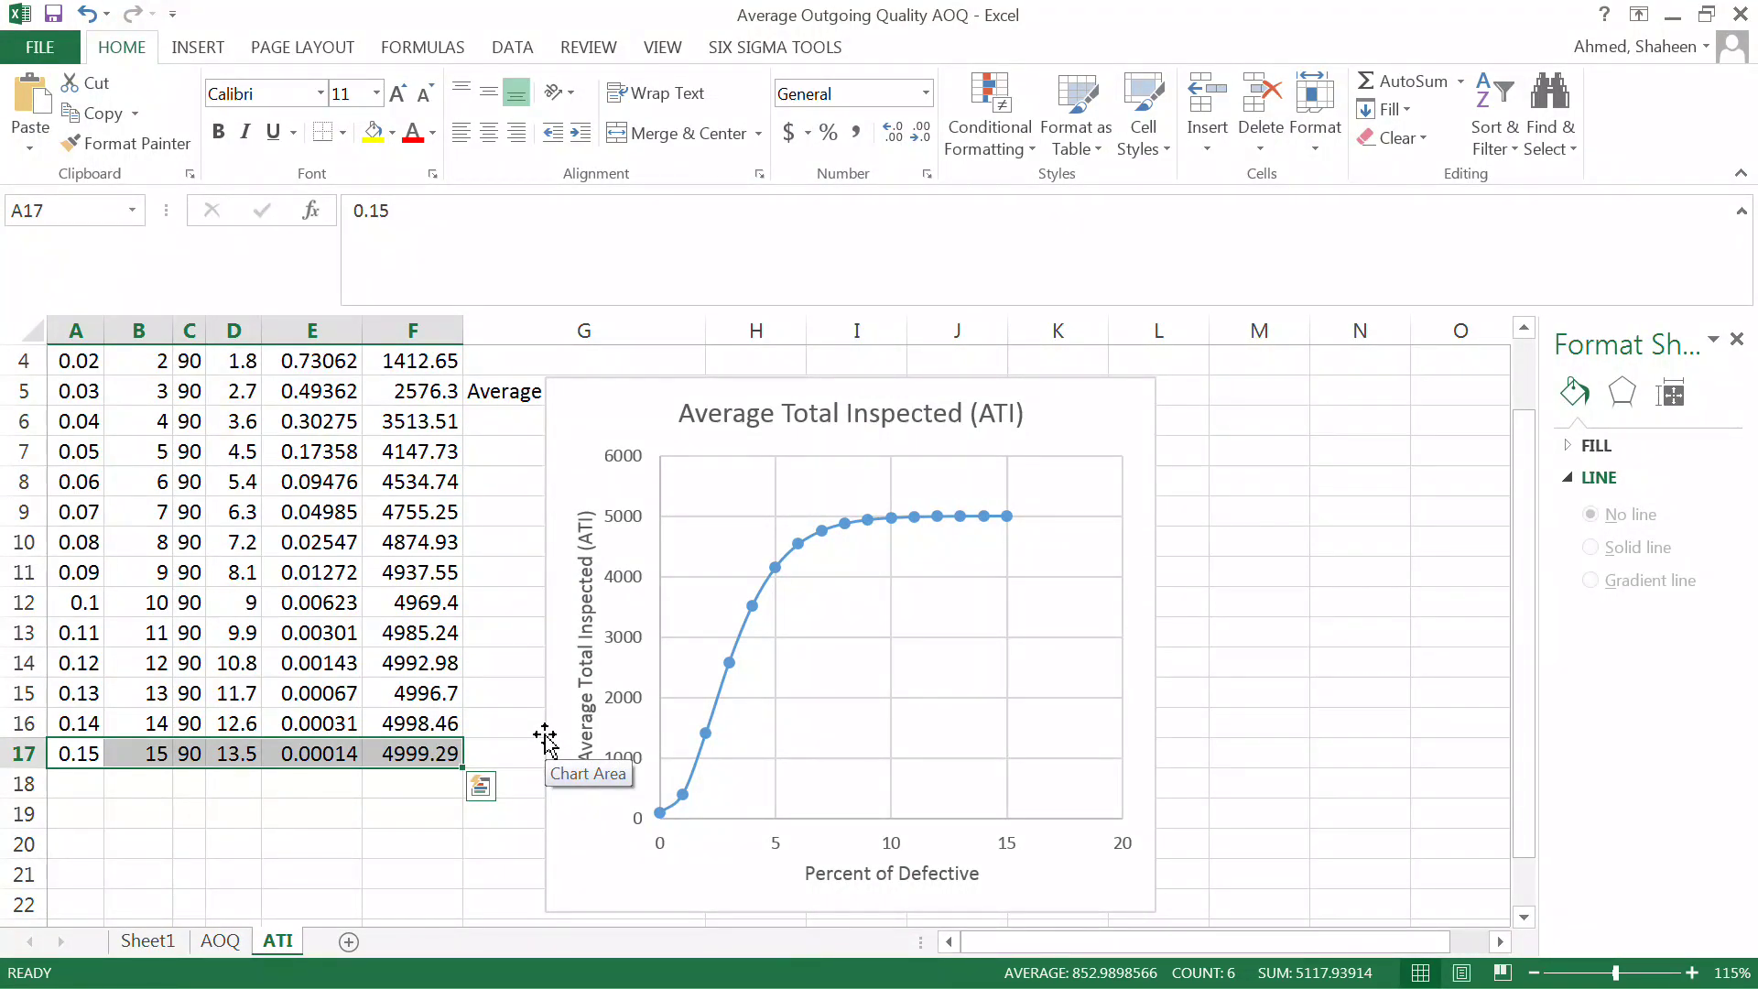
pyautogui.click(318, 753)
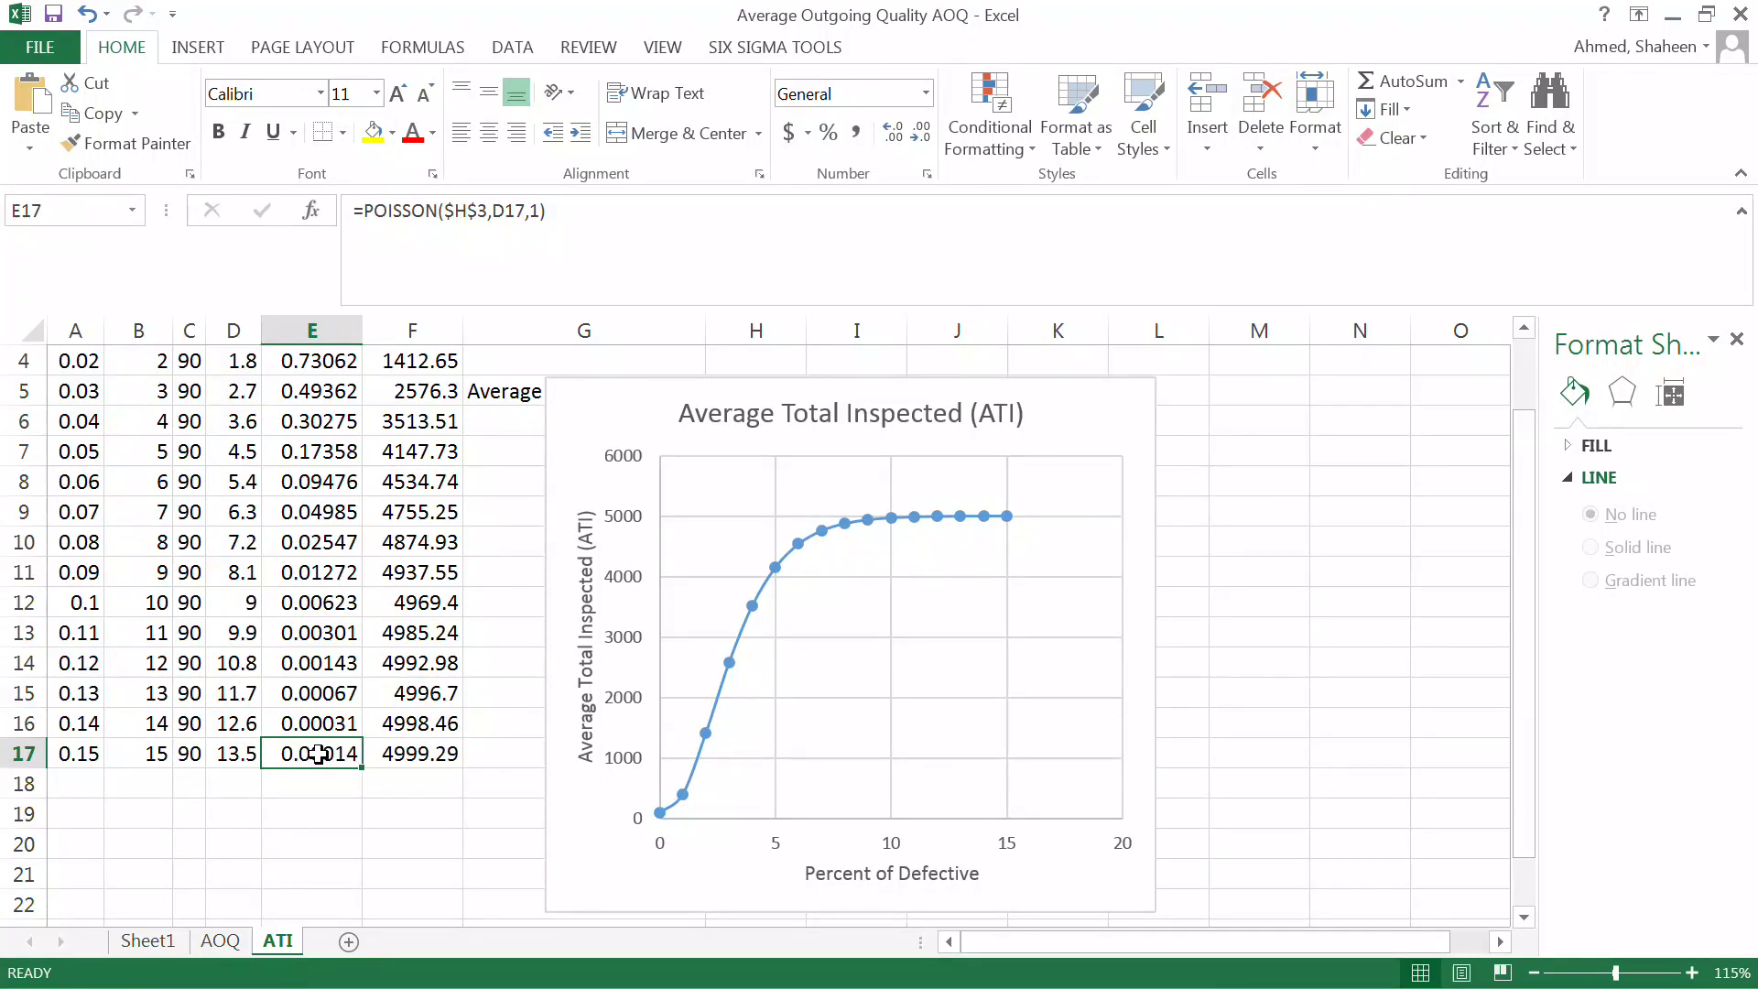
pyautogui.doubleClick(385, 752)
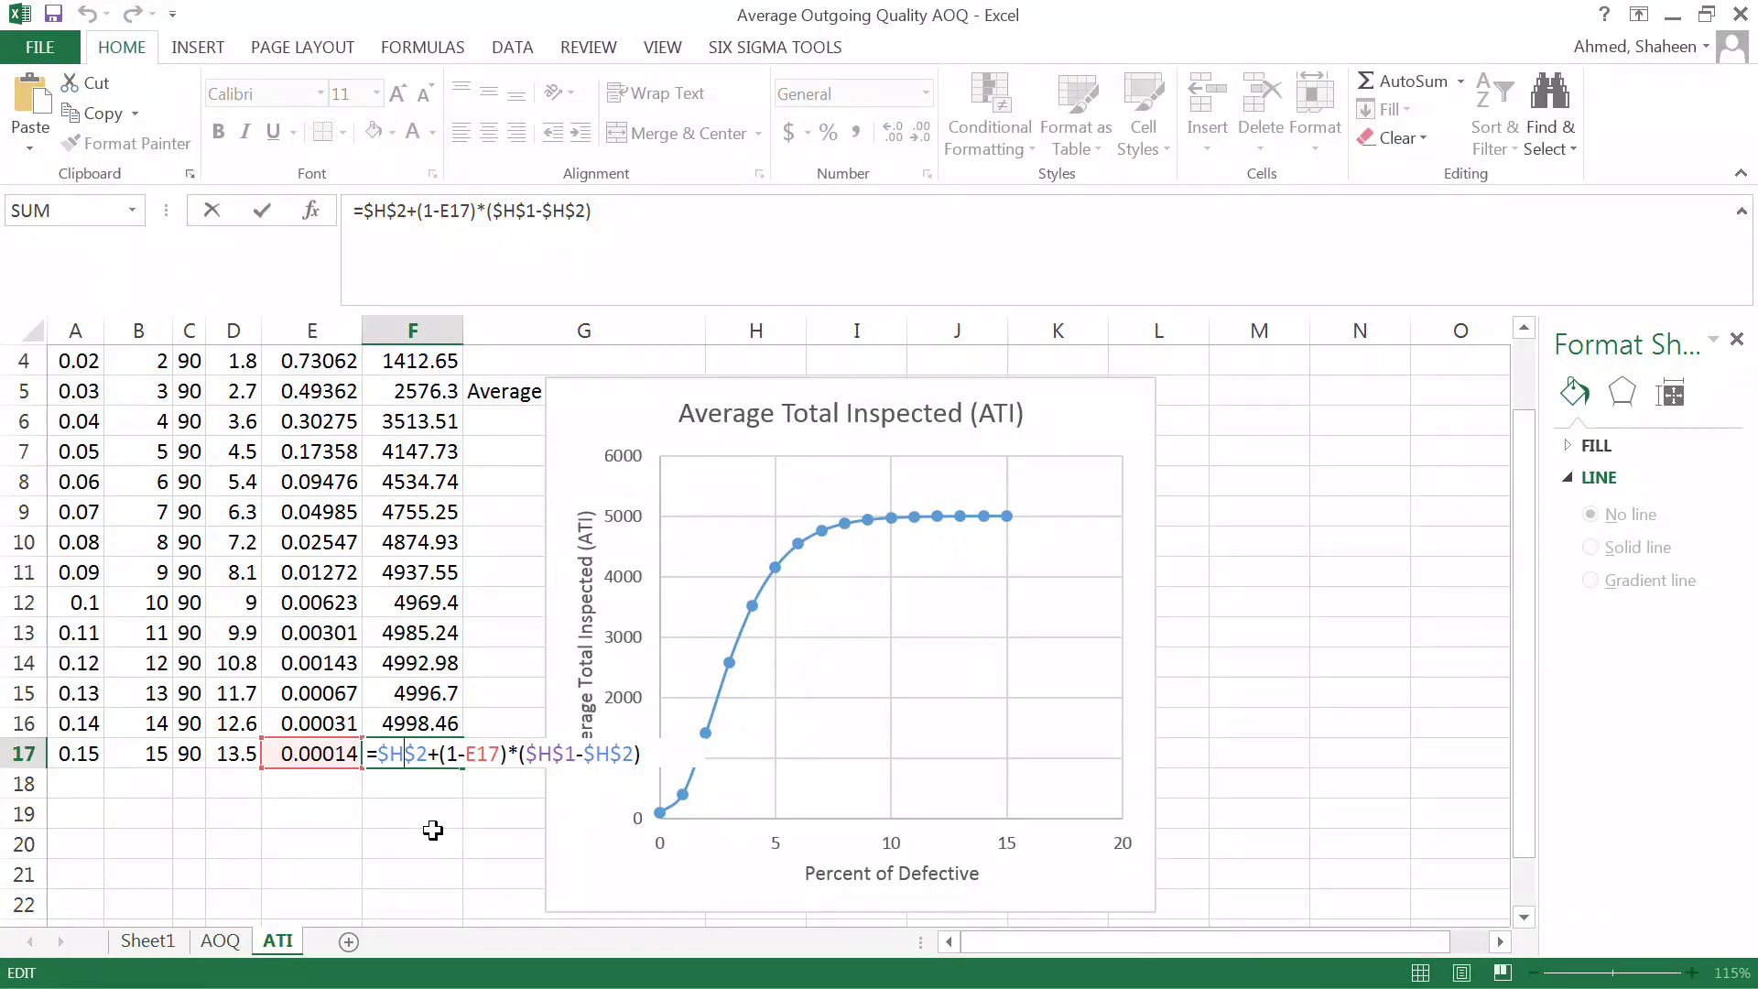
pyautogui.press('Return')
pyautogui.scroll(1, 433, 829)
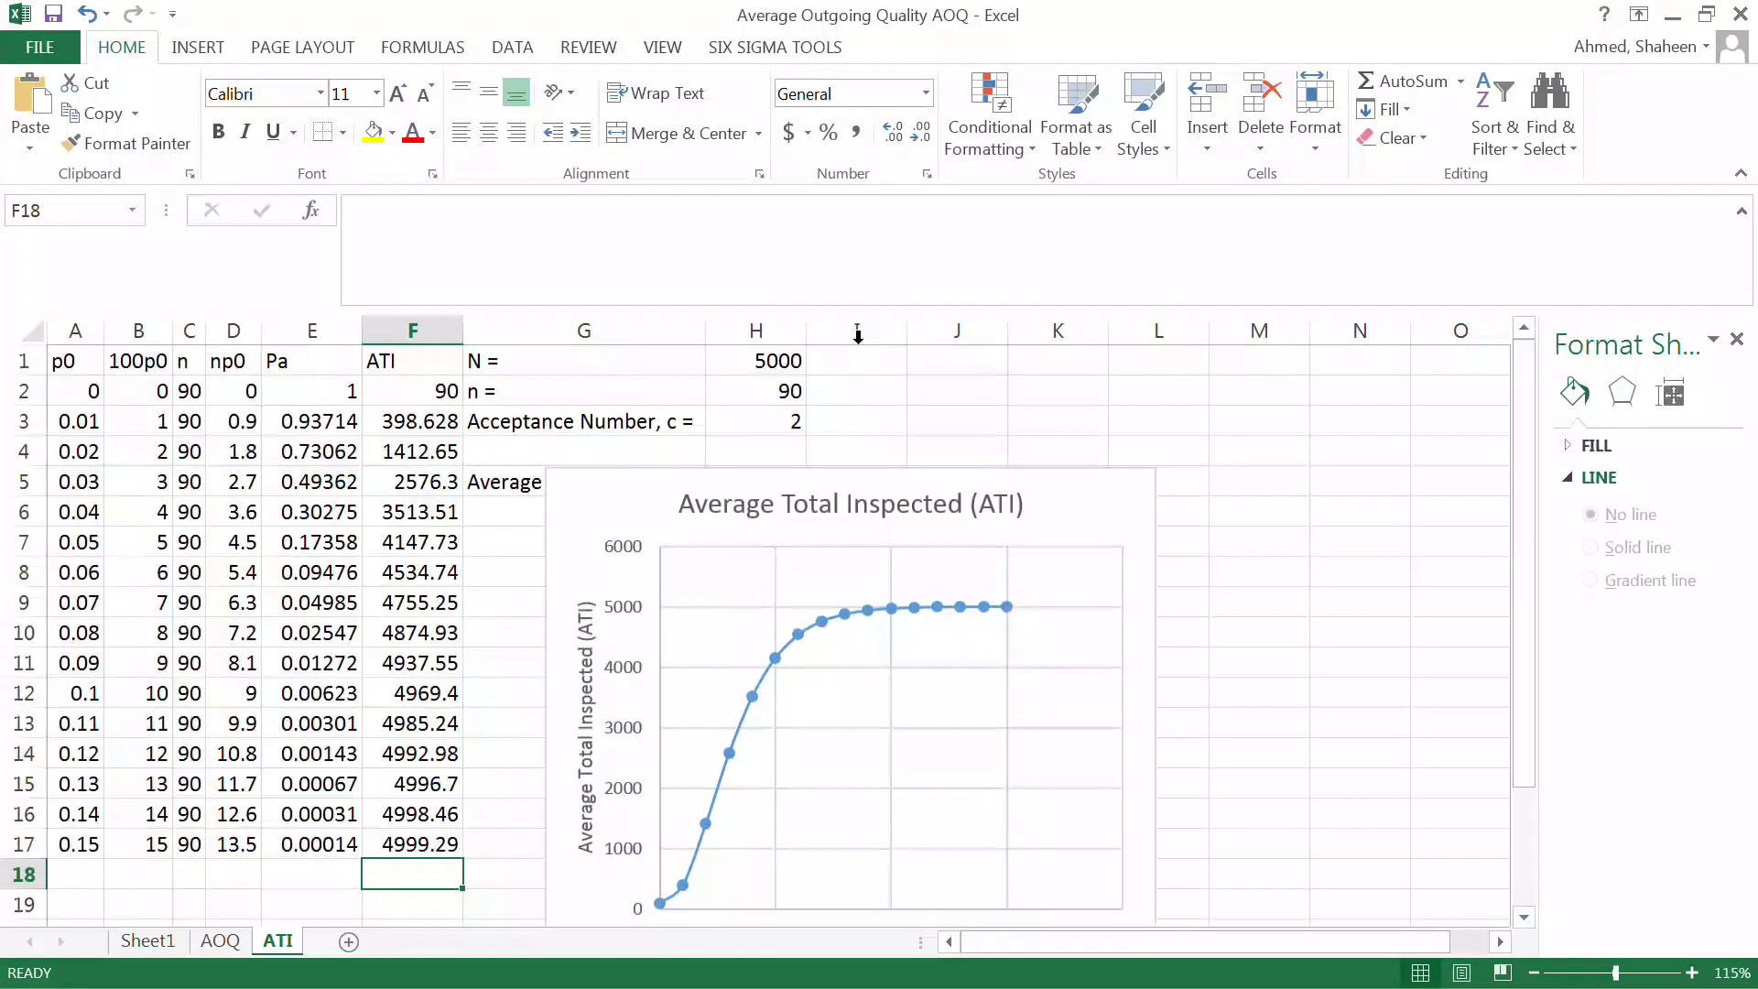
pyautogui.click(780, 359)
# Step: Check the last ATI formula in F17 and move the chart right of the table, clear of G5
pyautogui.moveTo(848, 470); pyautogui.dragTo(840, 434)
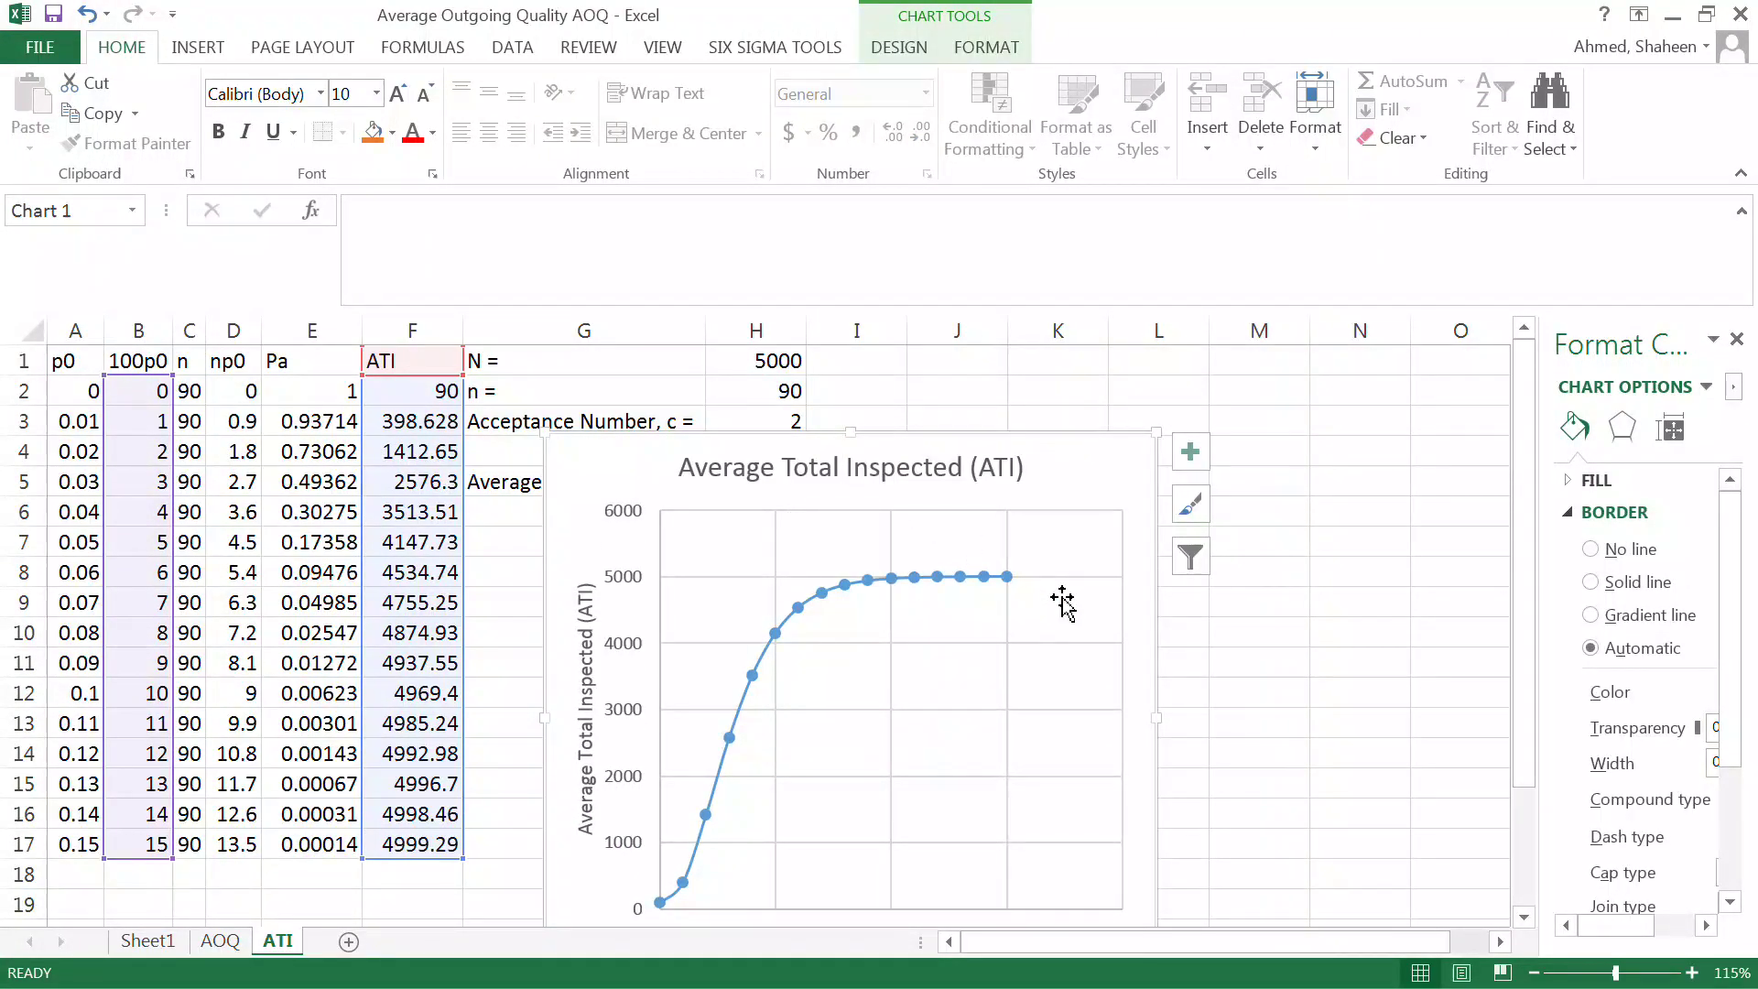
pyautogui.keyDown('ctrl'); pyautogui.scroll(-1, 1062, 600); pyautogui.keyUp('ctrl')
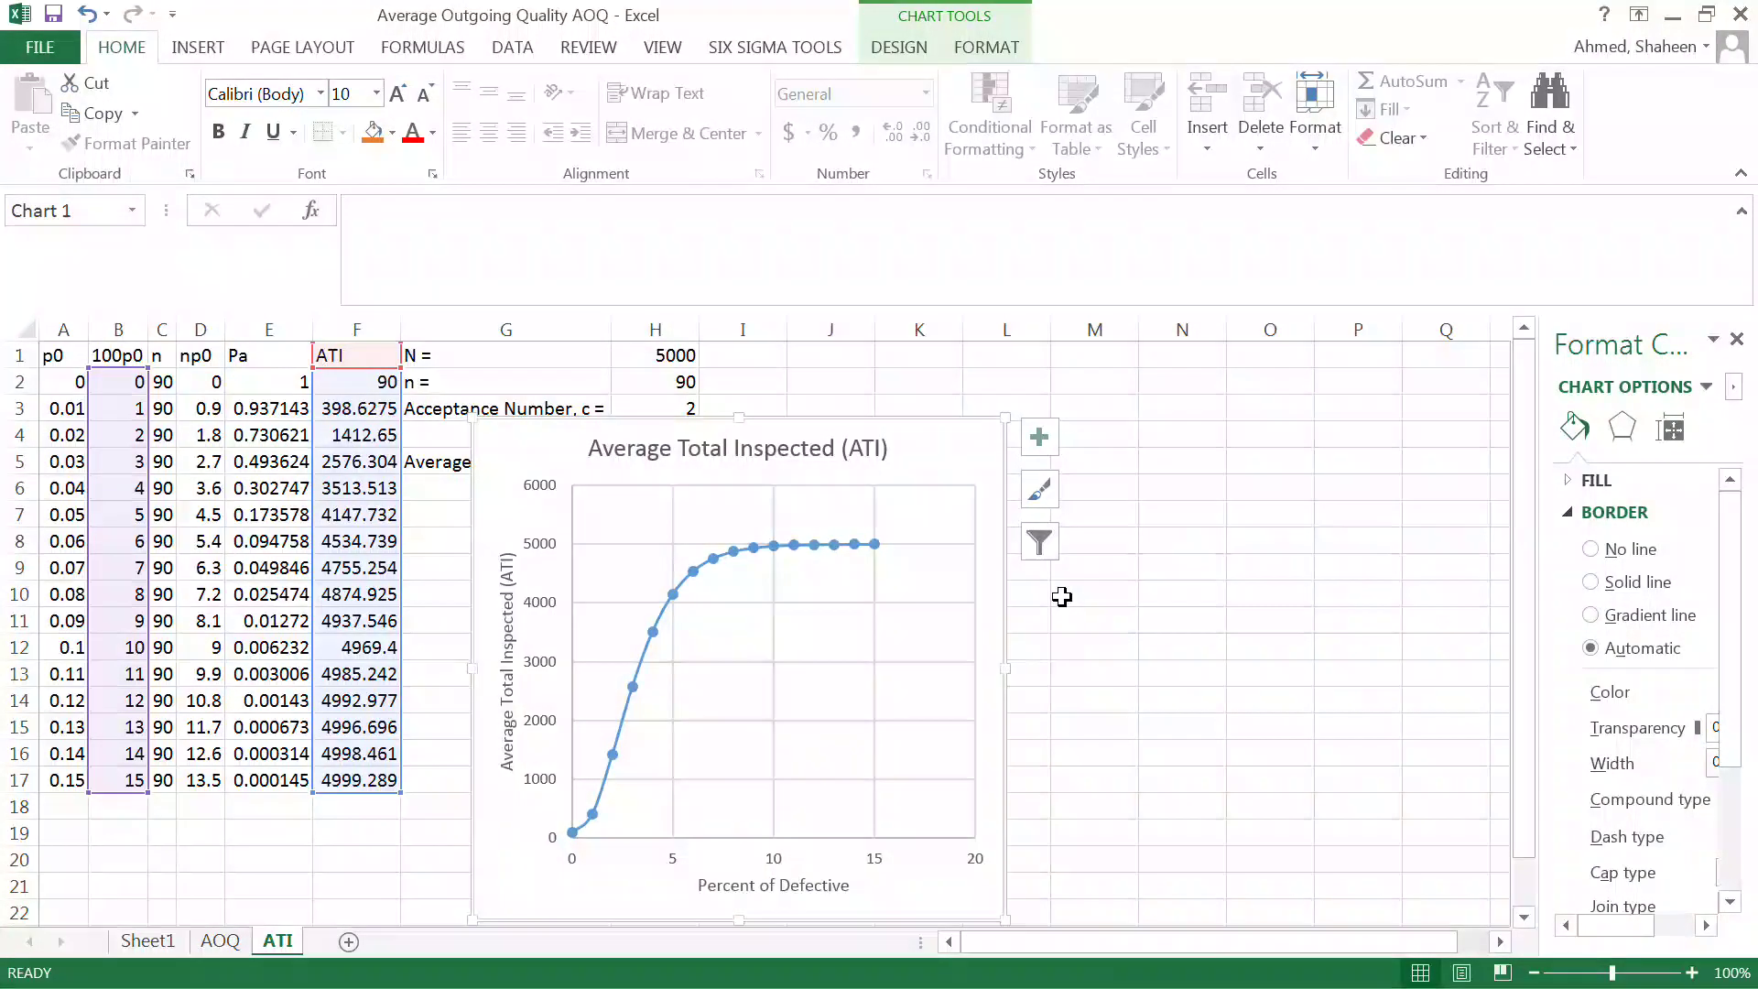
pyautogui.click(369, 775)
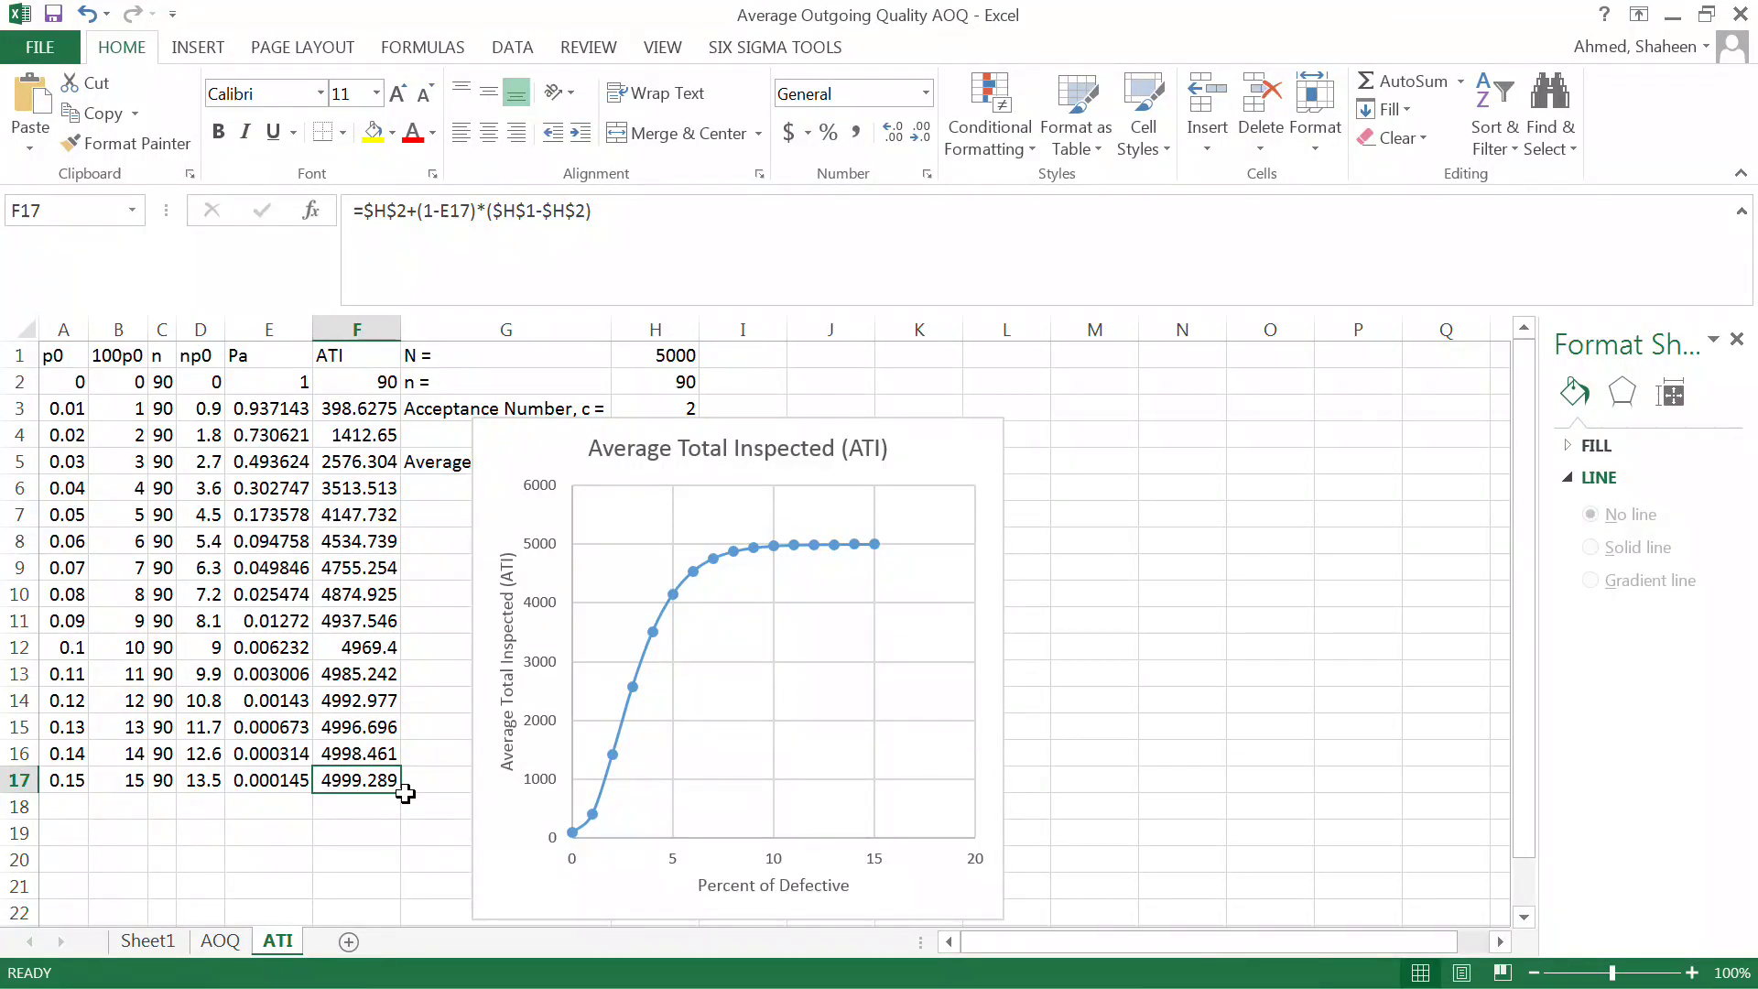
pyautogui.moveTo(578, 418); pyautogui.dragTo(867, 345)
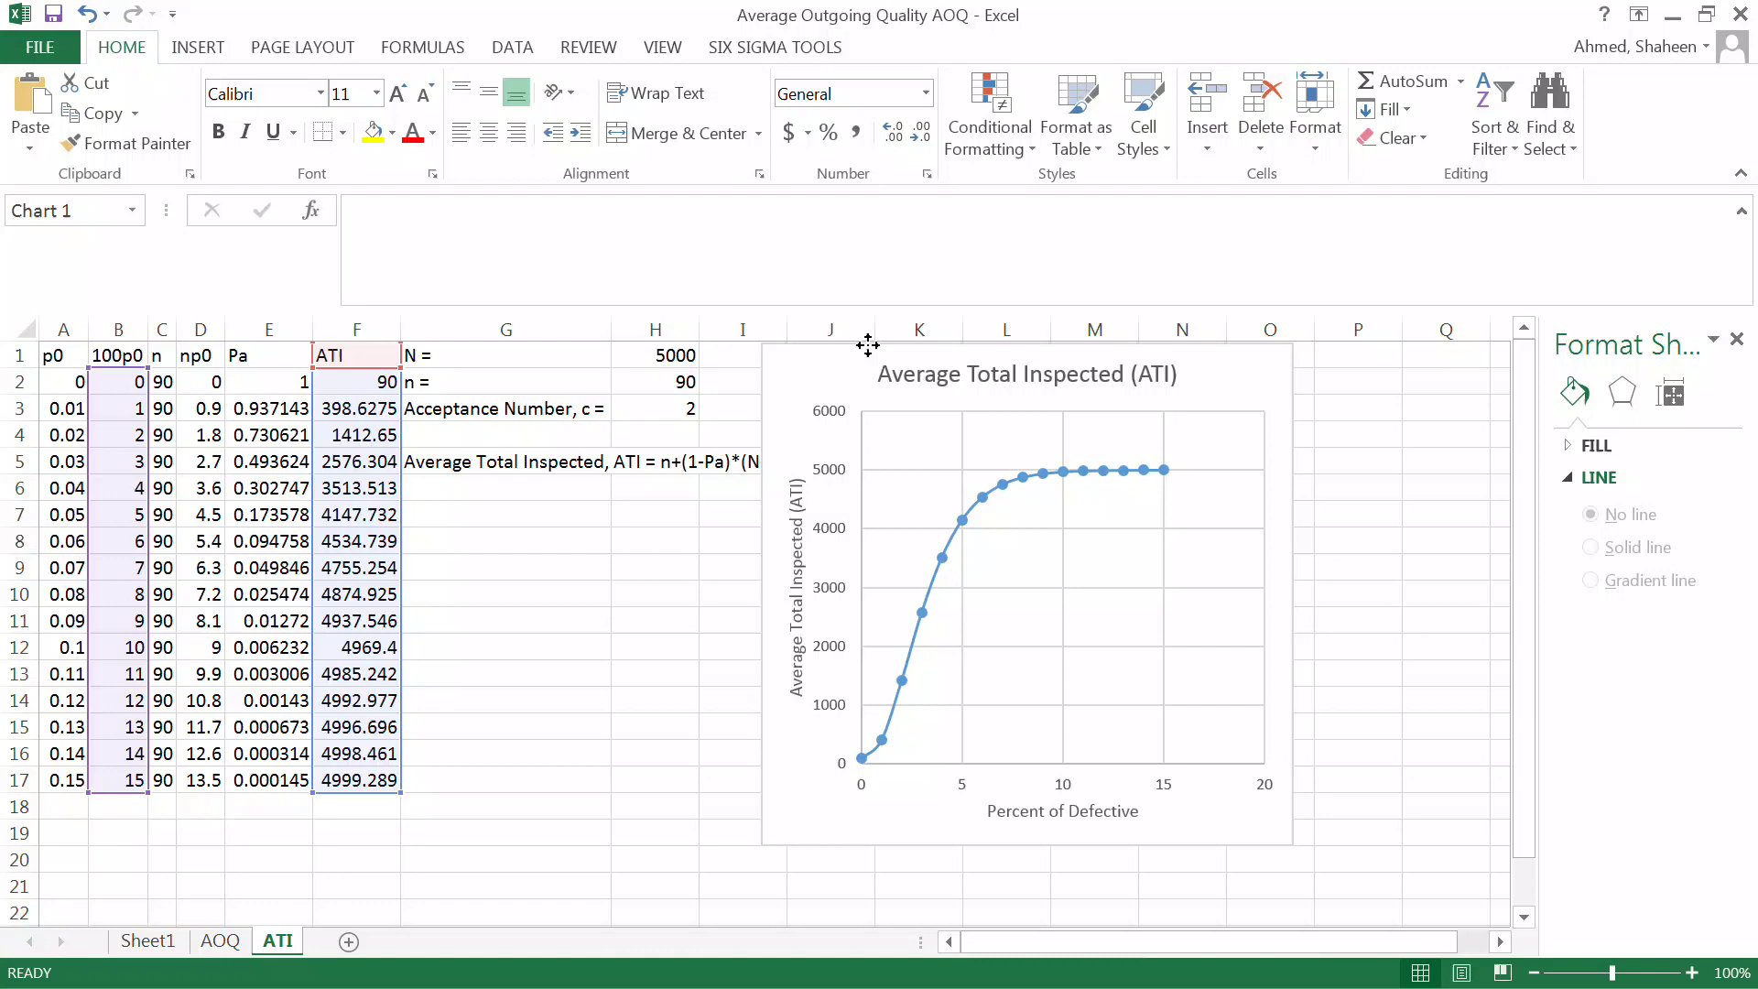
pyautogui.moveTo(868, 345); pyautogui.dragTo(912, 343)
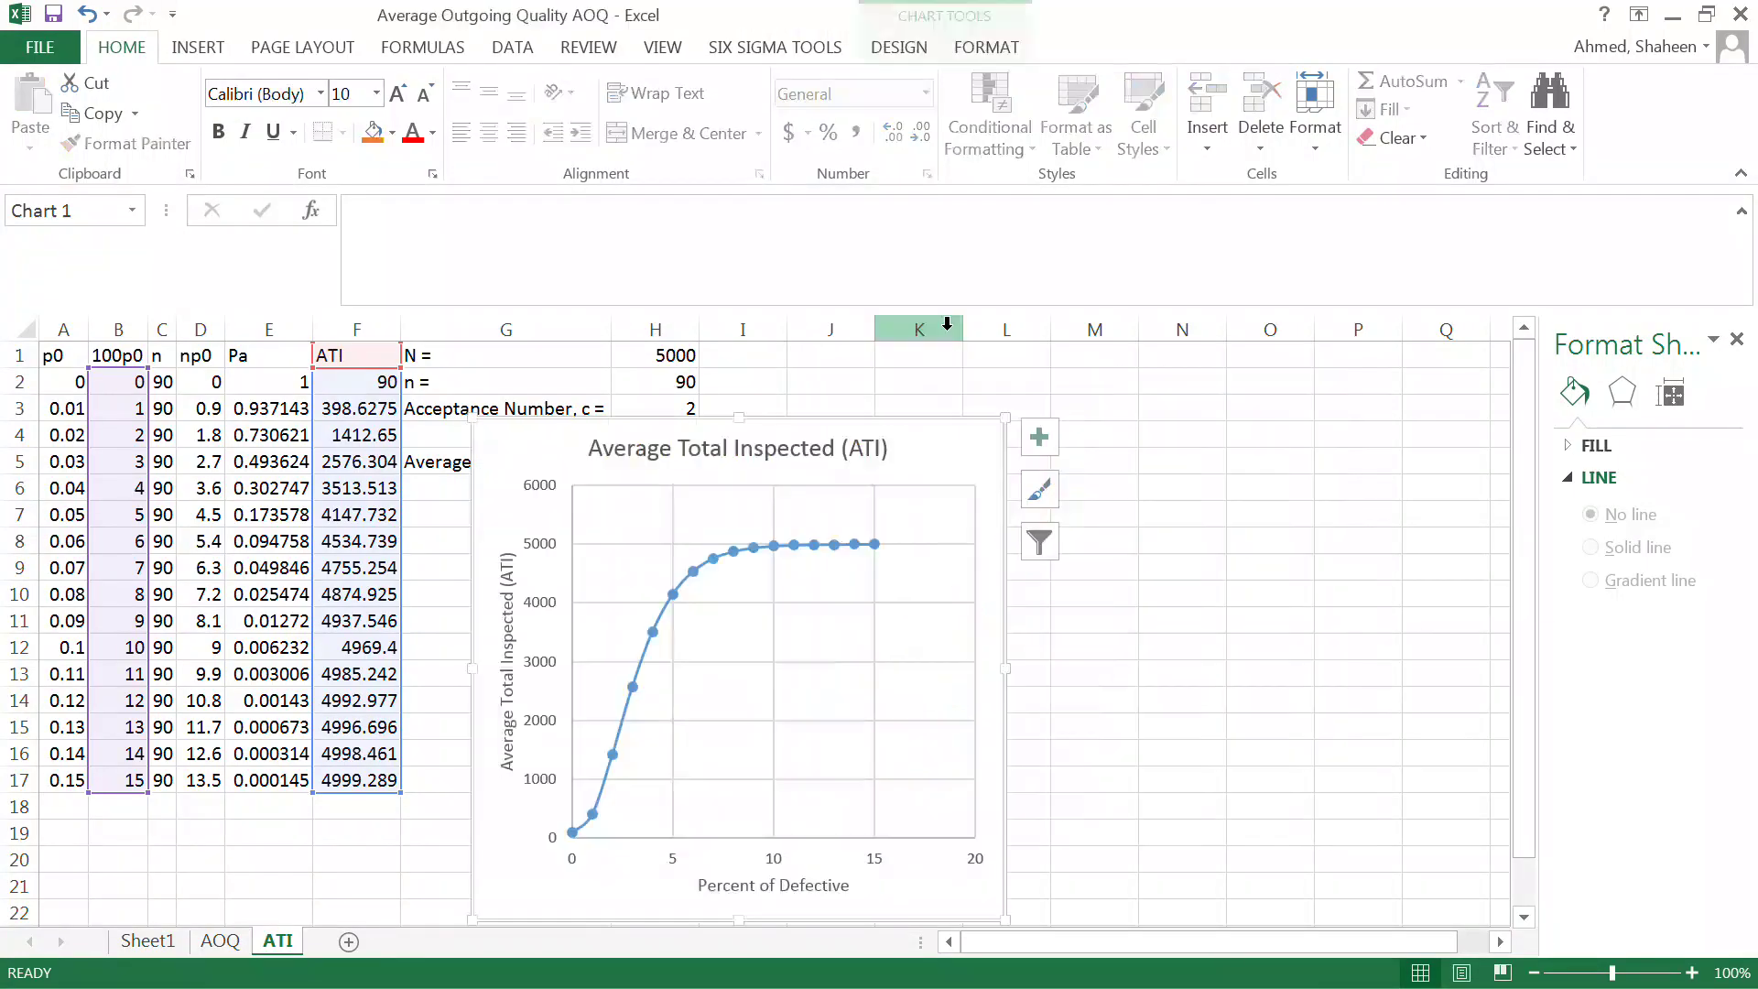
pyautogui.hotkey('ctrl', 'z')
pyautogui.moveTo(814, 418); pyautogui.dragTo(1145, 361)
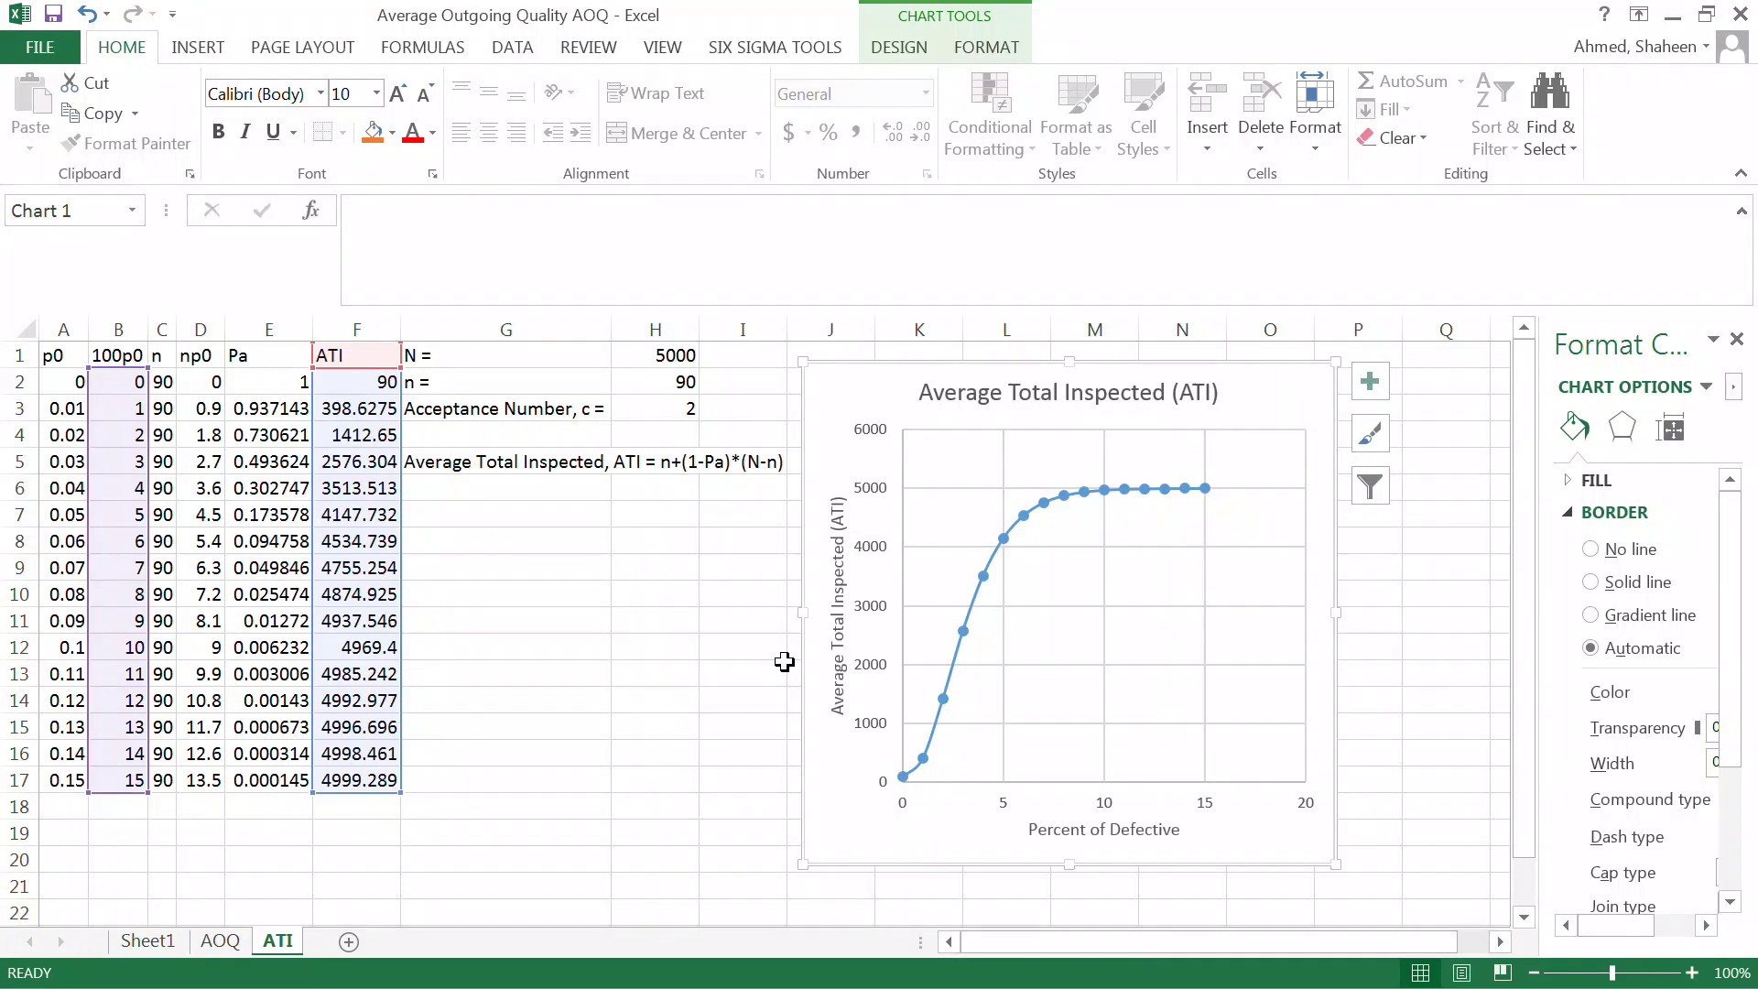